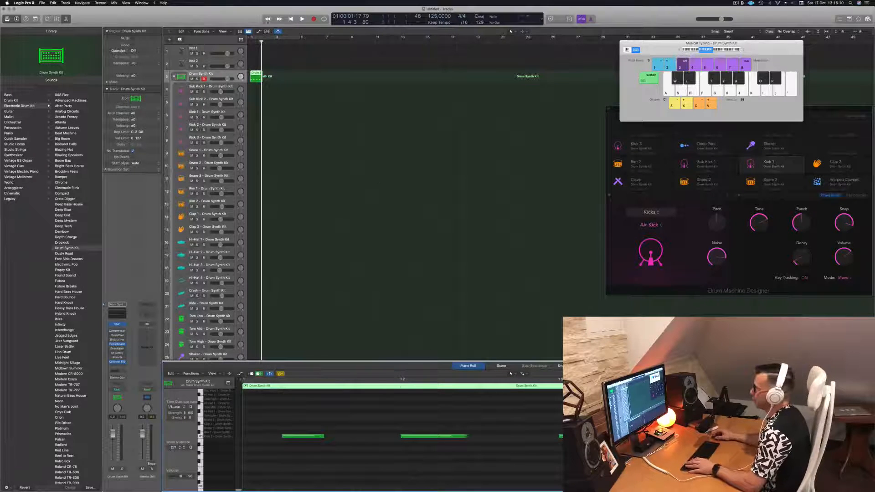
# Copy the one-bar kick region on the Drum Synth Kit track to make four consecutive regions, and play them from the start
pyautogui.click(263, 42)
pyautogui.moveTo(256, 75); pyautogui.dragTo(277, 75)
pyautogui.click(223, 76)
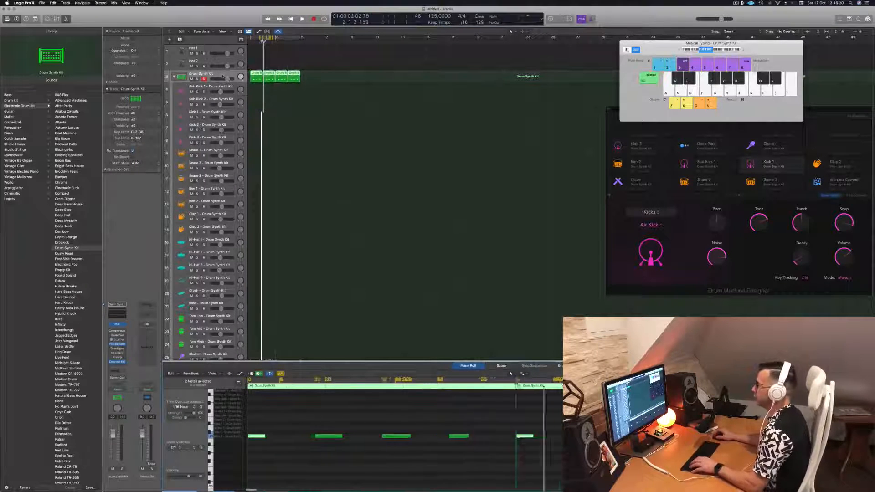
pyautogui.press('Return')
pyautogui.press('space')
pyautogui.press('super+Left')
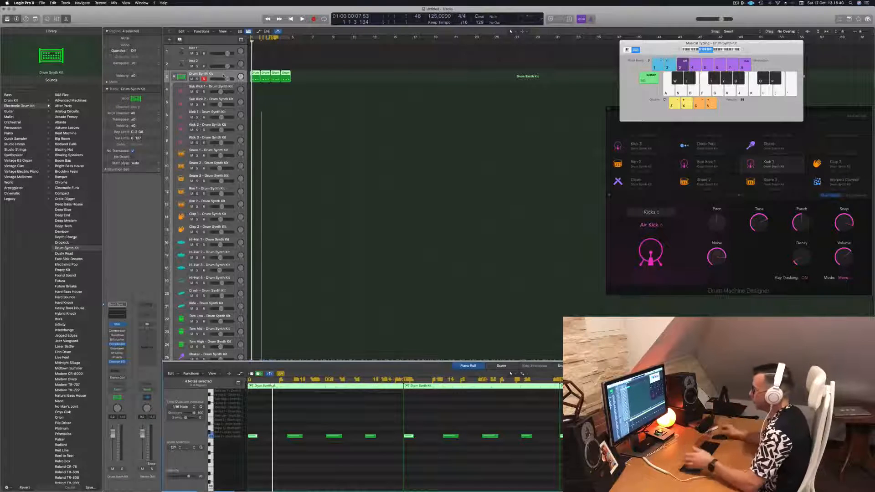
# Play the kick pattern and move its four regions from the Drum Synth Kit track to the Kick 2 track
pyautogui.click(360, 424)
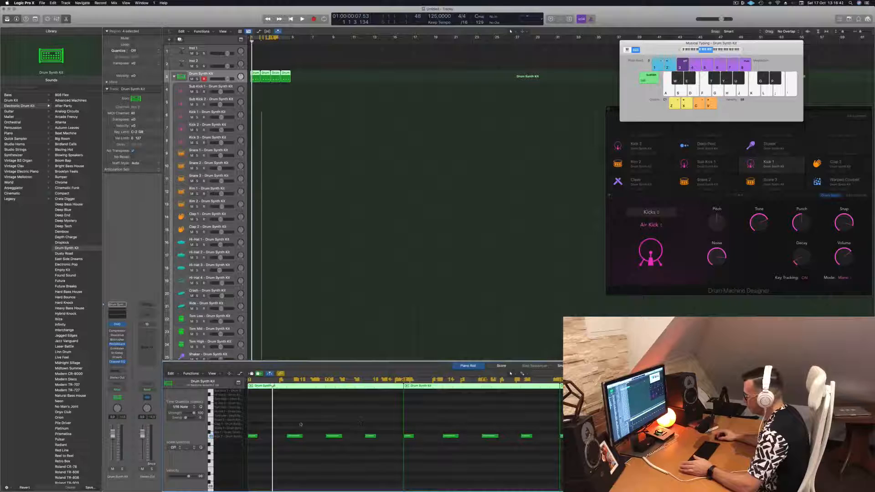
pyautogui.moveTo(286, 418); pyautogui.dragTo(387, 446)
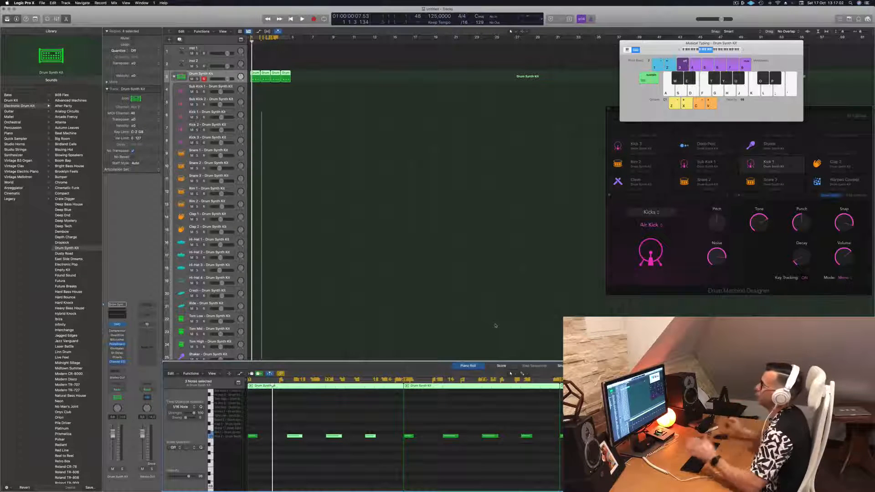
pyautogui.press('space')
pyautogui.press('space')
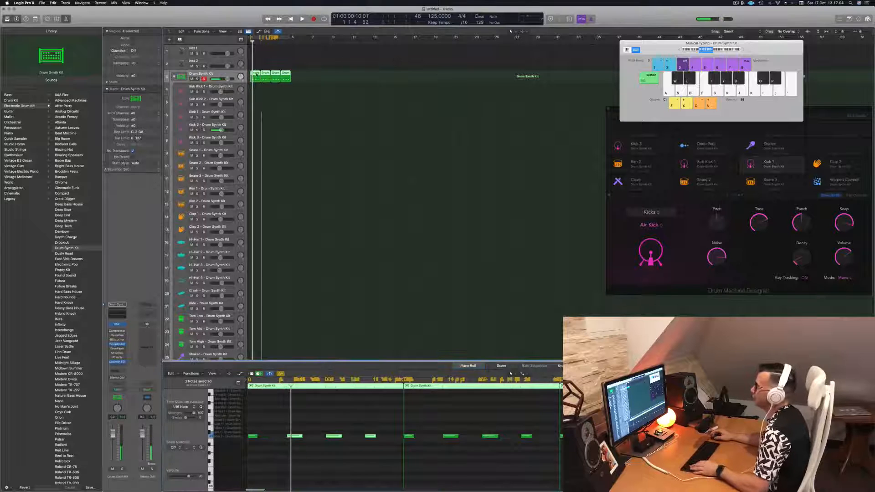
pyautogui.moveTo(254, 76); pyautogui.dragTo(249, 129)
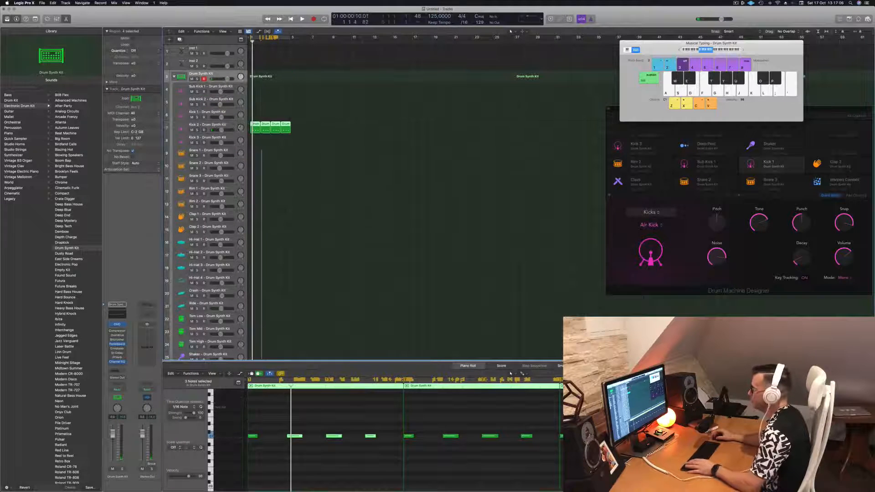
pyautogui.press('space')
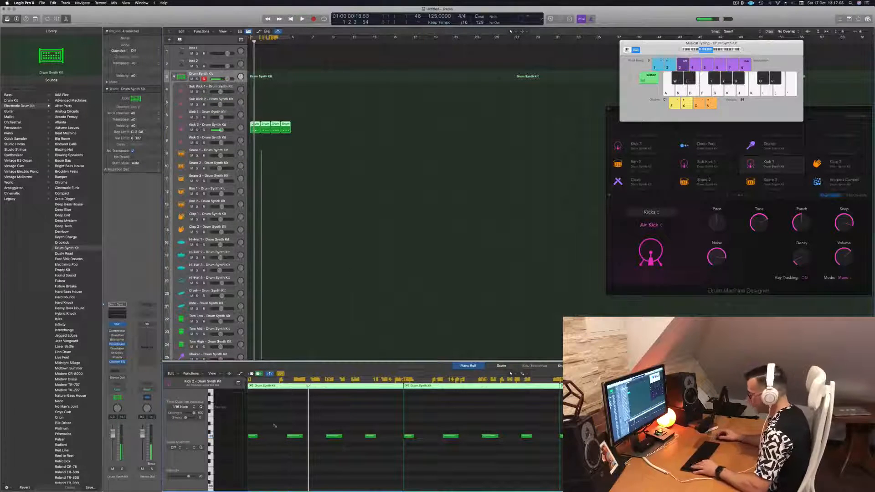
# Transpose all notes in the four Kick 2 regions upward and play the result
pyautogui.press('super+a')
pyautogui.hotkey('alt', 'Up')
pyautogui.hotkey('alt', 'Up')
pyautogui.hotkey('alt', 'Up')
pyautogui.hotkey('alt', 'Up')
pyautogui.hotkey('alt', 'Up')
pyautogui.hotkey('alt', 'Up')
pyautogui.hotkey('alt', 'Up')
pyautogui.hotkey('alt', 'Up')
pyautogui.hotkey('alt', 'Up')
pyautogui.hotkey('alt', 'Up')
pyautogui.hotkey('alt', 'Up')
pyautogui.hotkey('alt', 'Up')
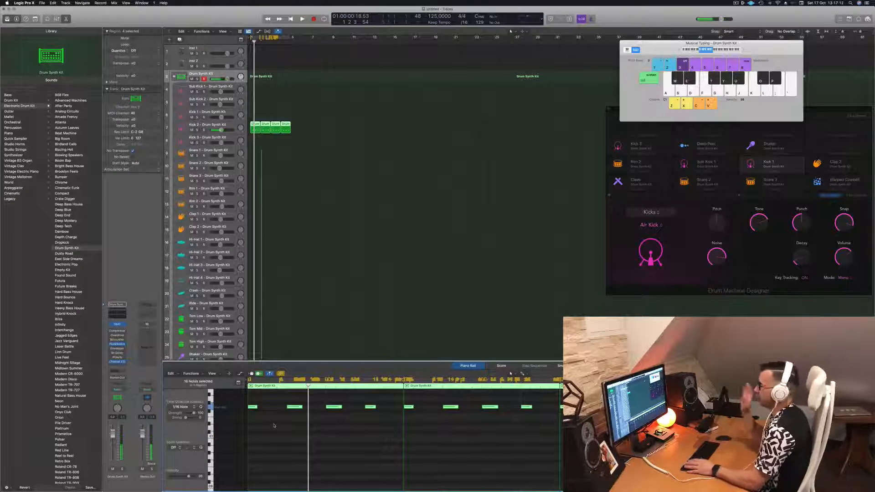
pyautogui.press('space')
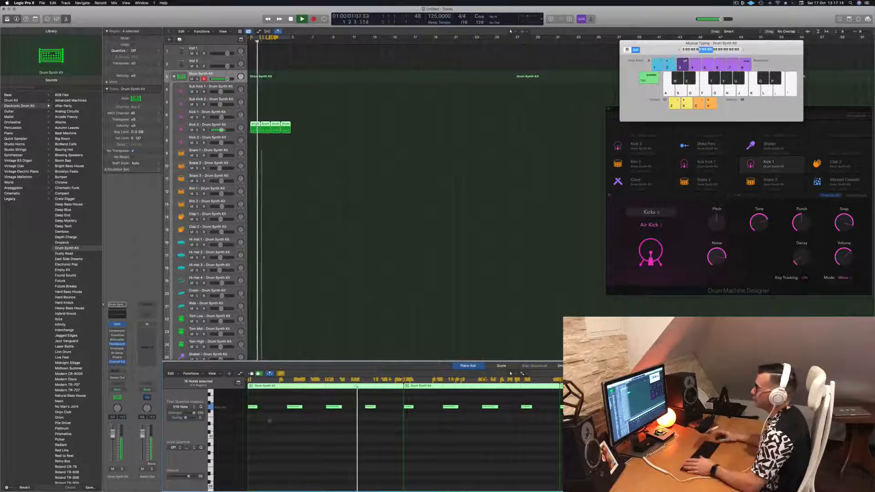
# Open the Drum Synth instrument of the Kick 2 track and place its window in the empty arrangement area
pyautogui.click(229, 127)
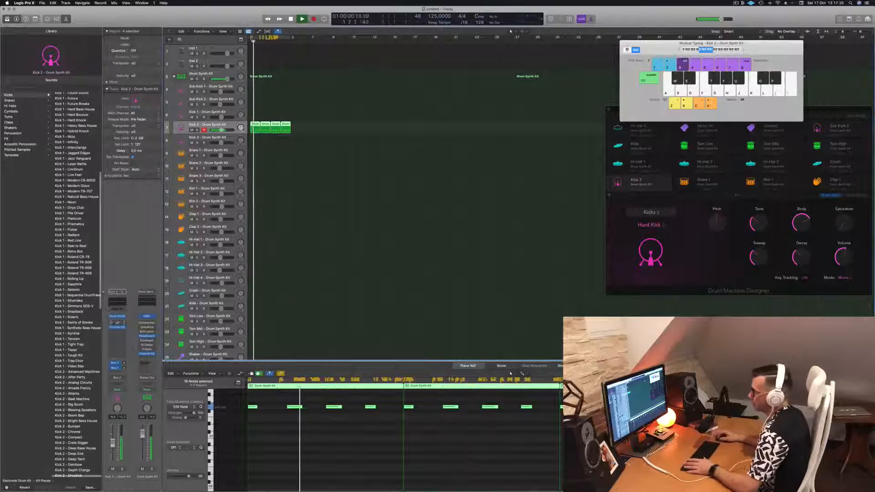
pyautogui.click(118, 316)
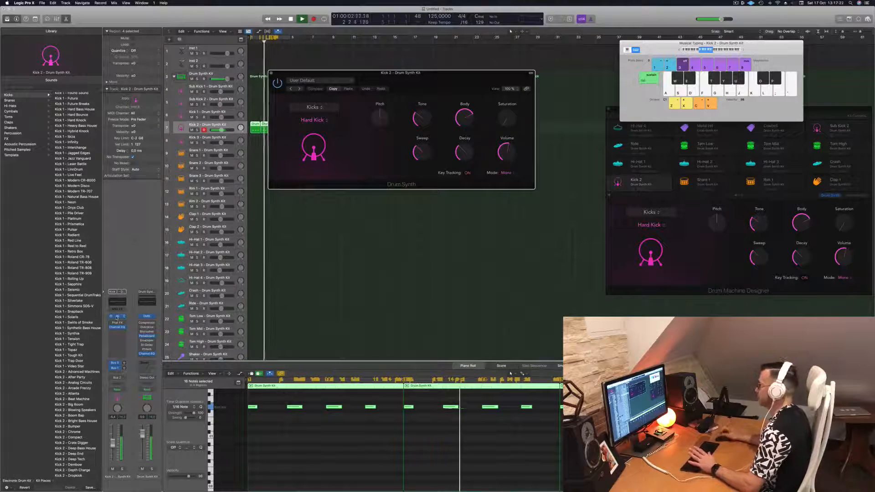
pyautogui.moveTo(439, 72); pyautogui.dragTo(497, 137)
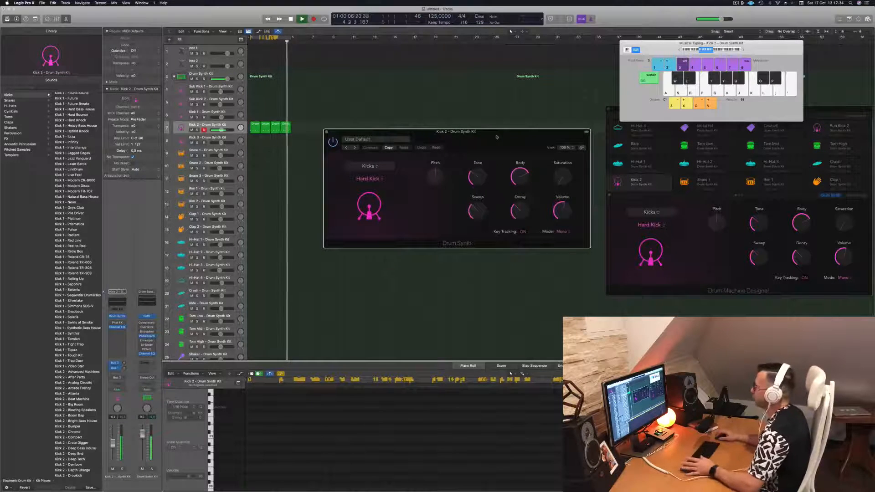
pyautogui.moveTo(497, 137); pyautogui.dragTo(492, 138)
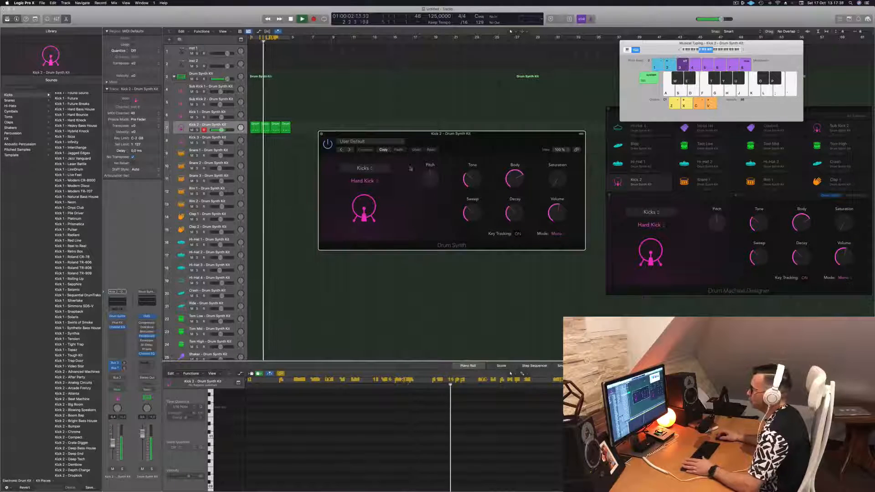
# Try out different Pitch and Tone amounts on the Hard Kick and reduce its Sweep
pyautogui.moveTo(430, 179); pyautogui.dragTo(430, 190)
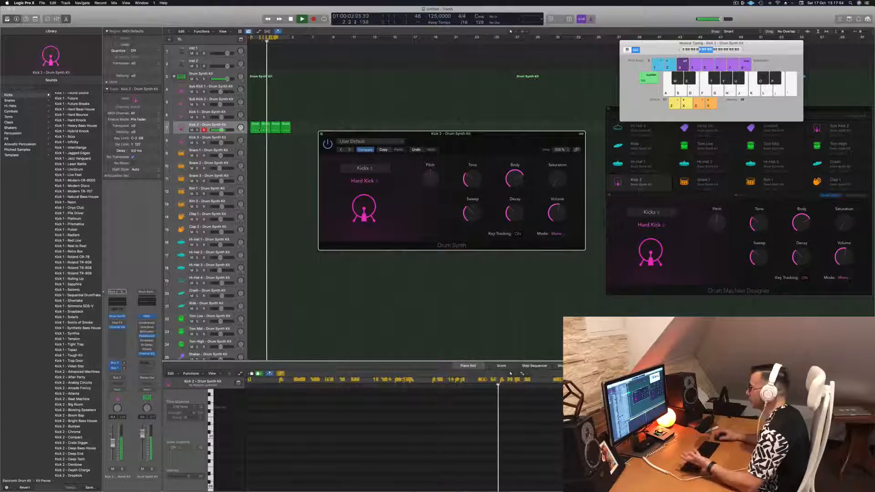
pyautogui.moveTo(466, 173)
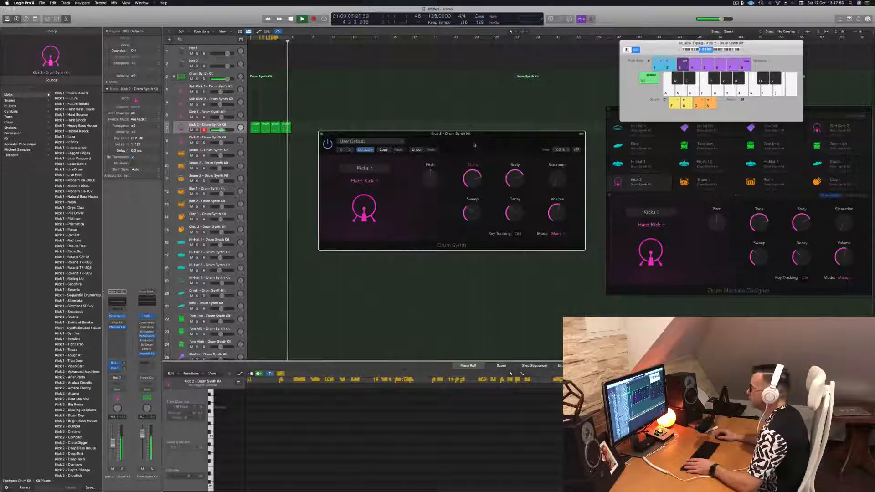
pyautogui.moveTo(474, 145); pyautogui.dragTo(473, 177)
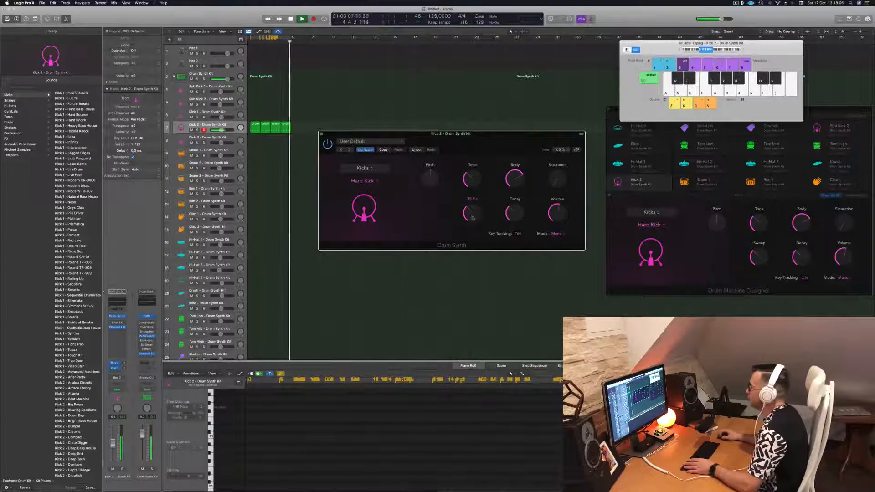
pyautogui.moveTo(473, 218); pyautogui.dragTo(477, 218)
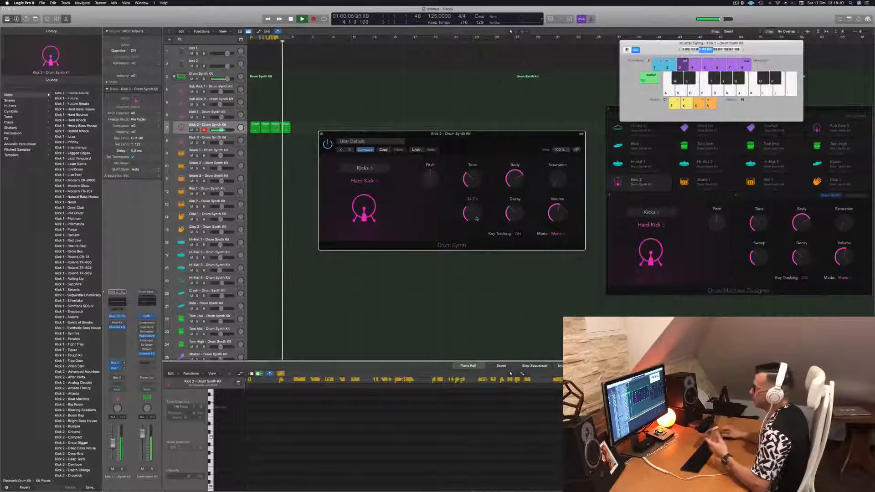
pyautogui.moveTo(473, 219)
pyautogui.mouseDown()
pyautogui.moveTo(477, 195)
pyautogui.moveTo(476, 244)
pyautogui.moveTo(477, 221)
pyautogui.mouseUp()
# Lower the Body of the Hard Kick and adjust its Decay by ear
pyautogui.moveTo(514, 177); pyautogui.dragTo(517, 205)
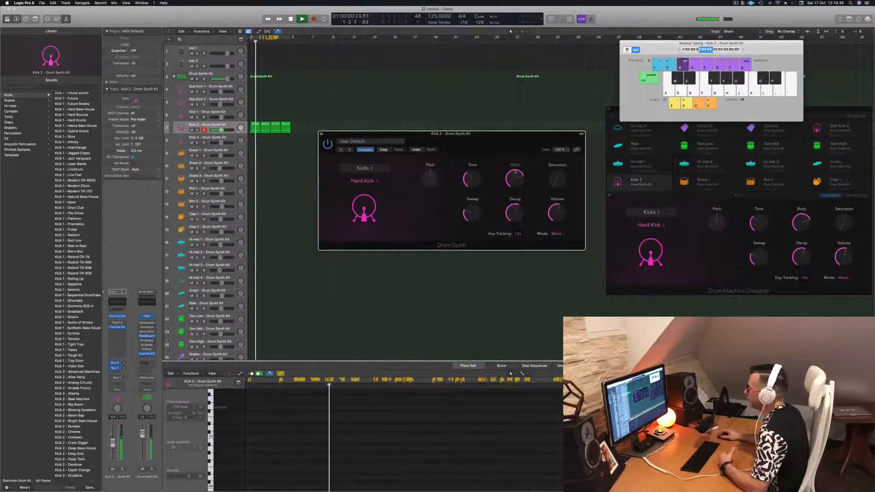
pyautogui.moveTo(515, 201); pyautogui.dragTo(522, 258)
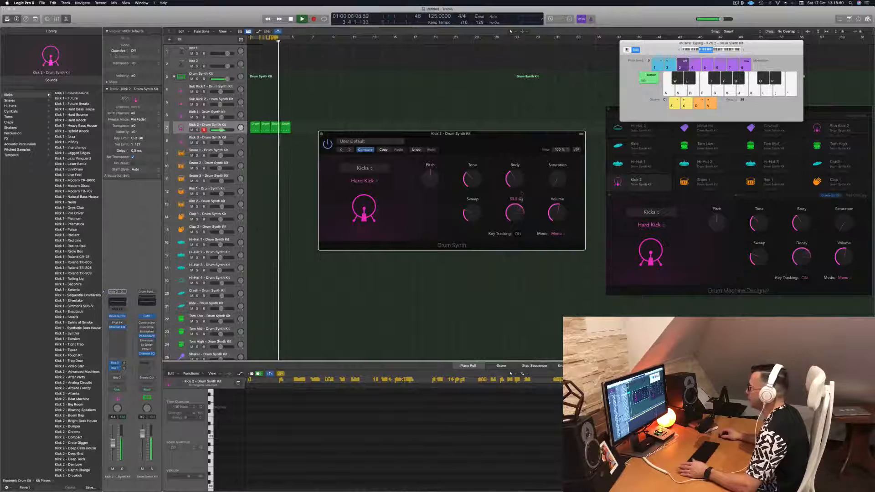
pyautogui.moveTo(522, 189); pyautogui.dragTo(523, 218)
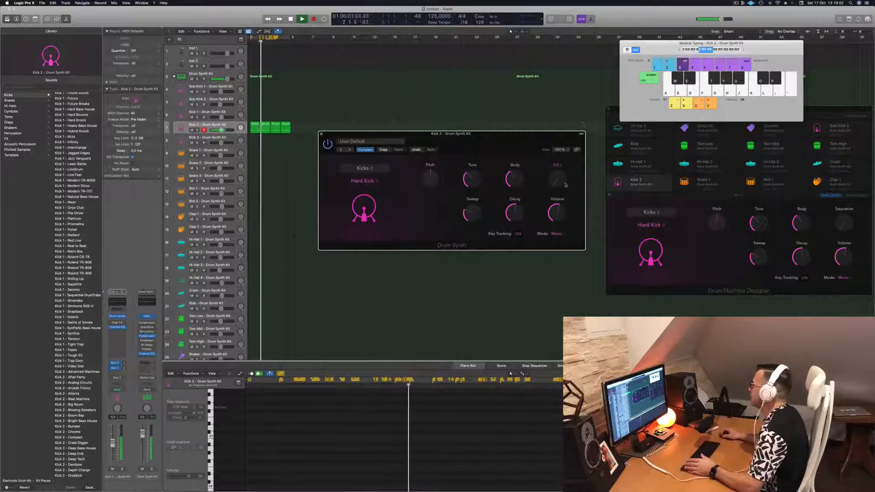
# Add a little Saturation to the Hard Kick, fine-tune its Decay and close the Drum Synth window
pyautogui.moveTo(565, 185); pyautogui.dragTo(560, 213)
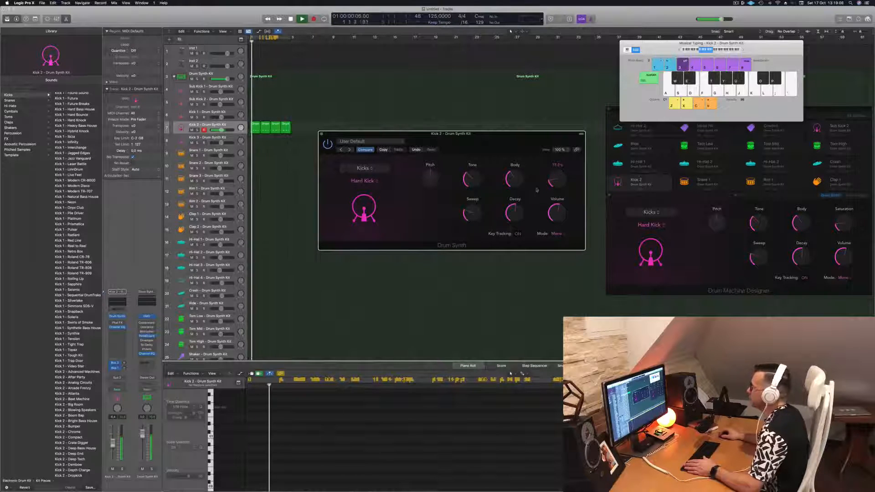
pyautogui.moveTo(524, 200); pyautogui.dragTo(519, 212)
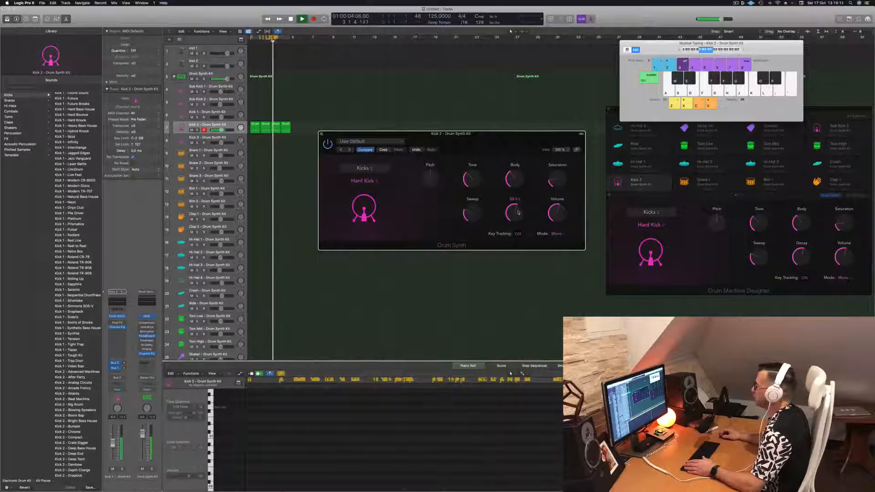
pyautogui.moveTo(351, 135); pyautogui.dragTo(354, 136)
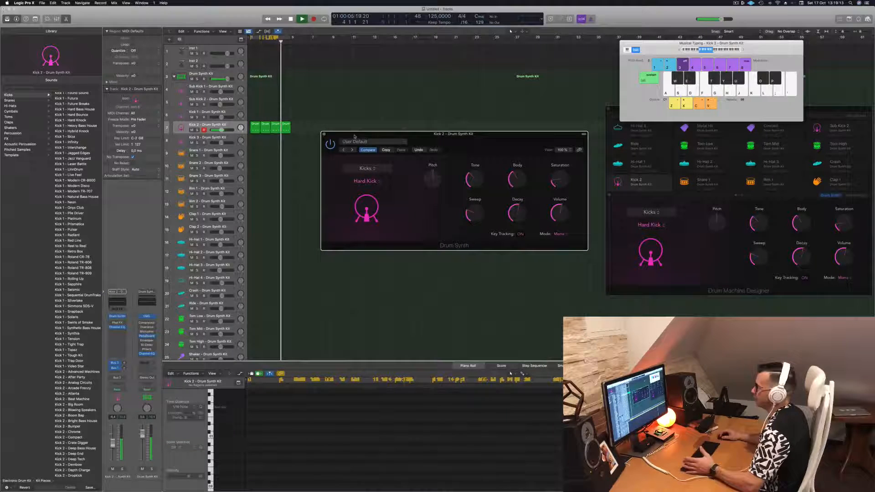
pyautogui.click(325, 135)
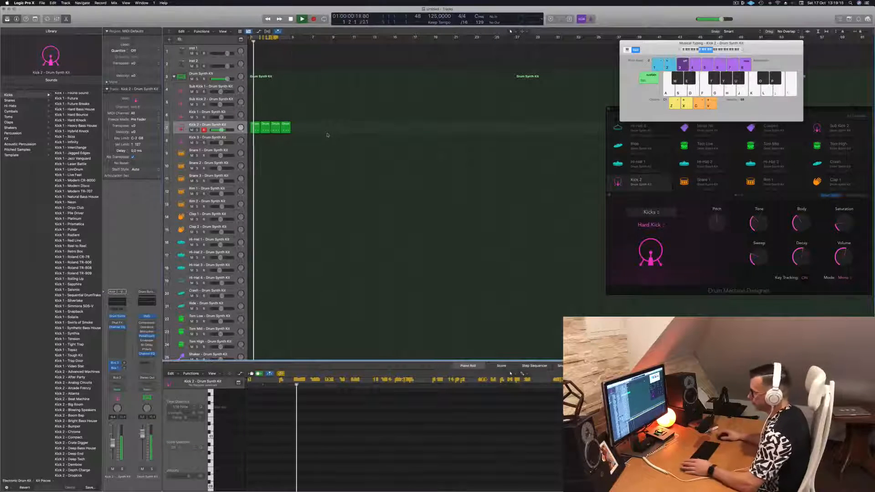
# Stop playback and copy the first Kick 2 region onto the Snare 1 track at the same position
pyautogui.click(236, 126)
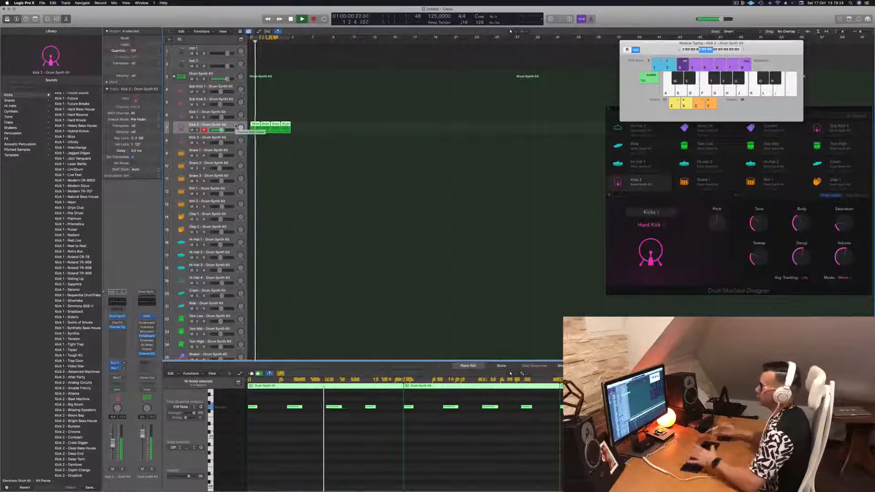
pyautogui.press('space')
pyautogui.click(255, 125)
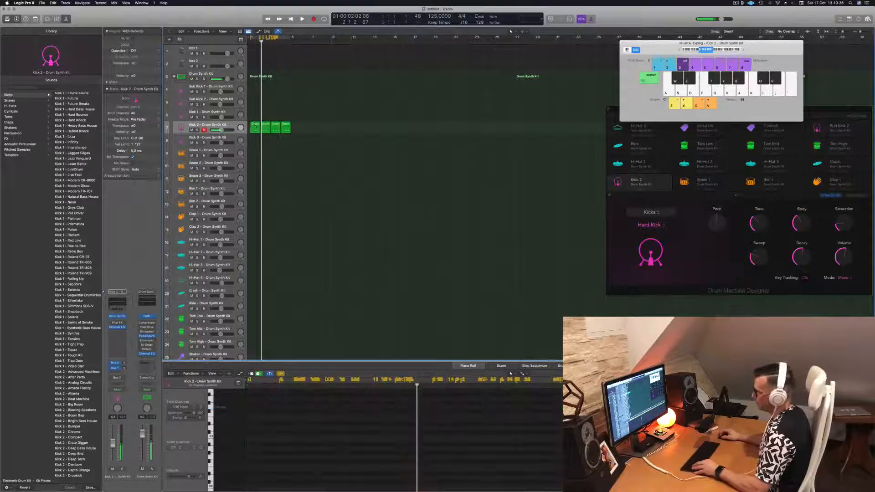
pyautogui.moveTo(254, 124); pyautogui.dragTo(256, 152)
# Delete the first and third notes of the Snare 1 region and play it from the start
pyautogui.scroll(-2, 296, 446)
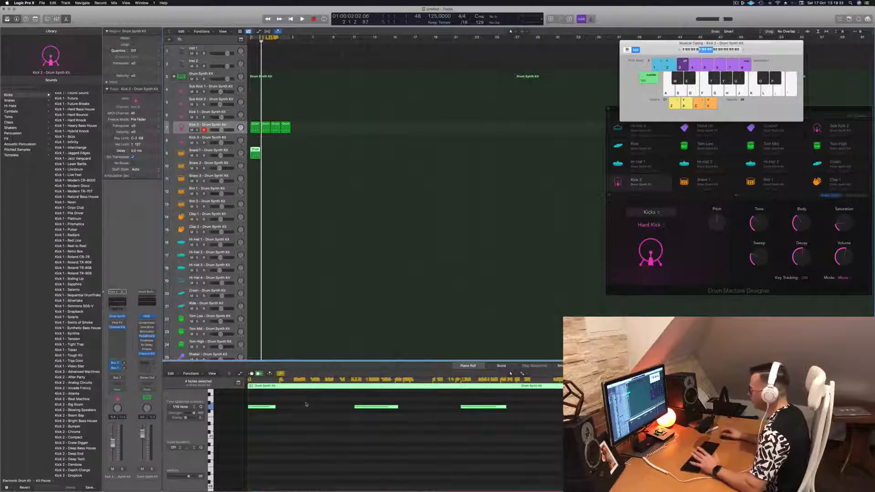
pyautogui.moveTo(308, 404); pyautogui.dragTo(262, 420)
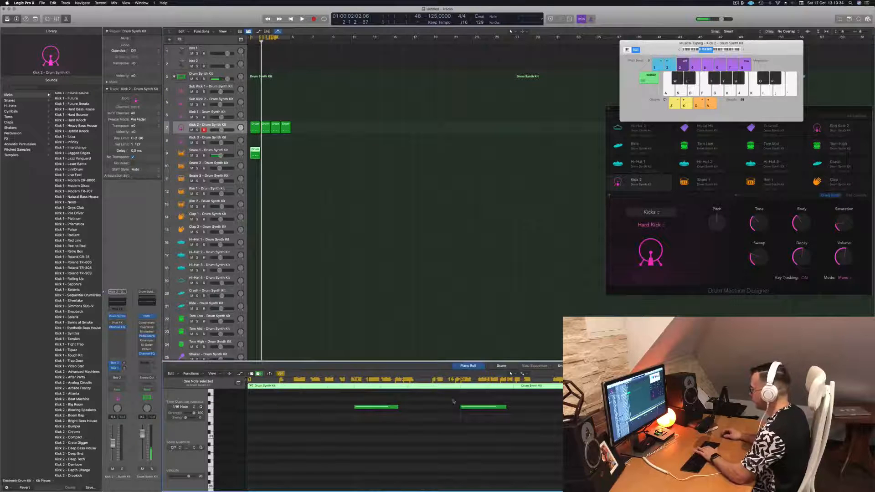
pyautogui.moveTo(453, 401); pyautogui.dragTo(497, 426)
pyautogui.press('Return')
pyautogui.press('space')
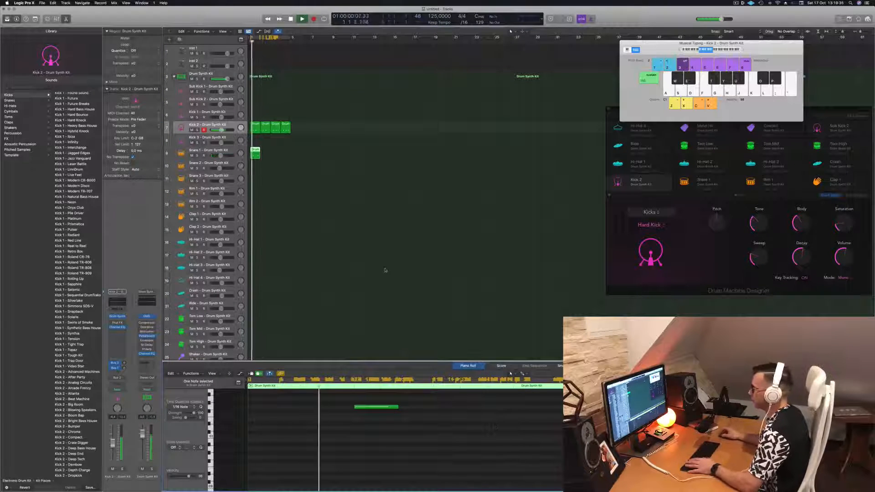
pyautogui.press('space')
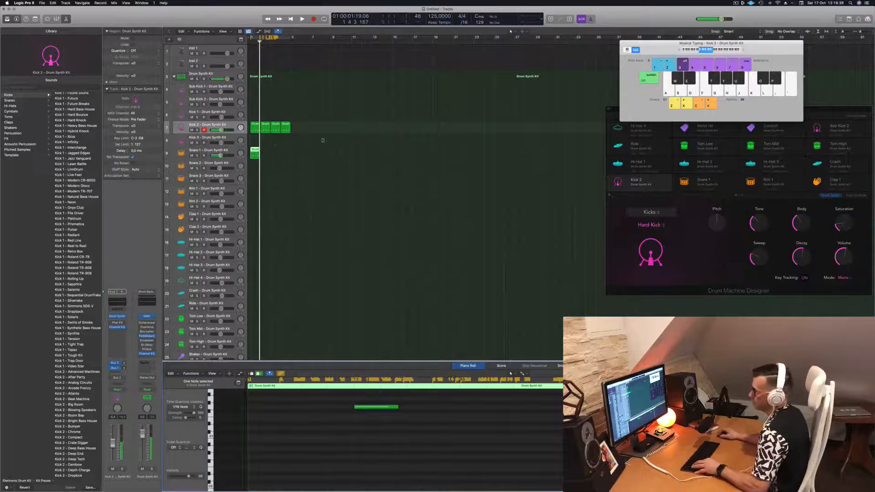
# Copy the Snare 1 region until four consecutive regions match the kick pattern, and play from the start
pyautogui.moveTo(254, 151); pyautogui.dragTo(276, 153)
pyautogui.press('Return')
pyautogui.press('space')
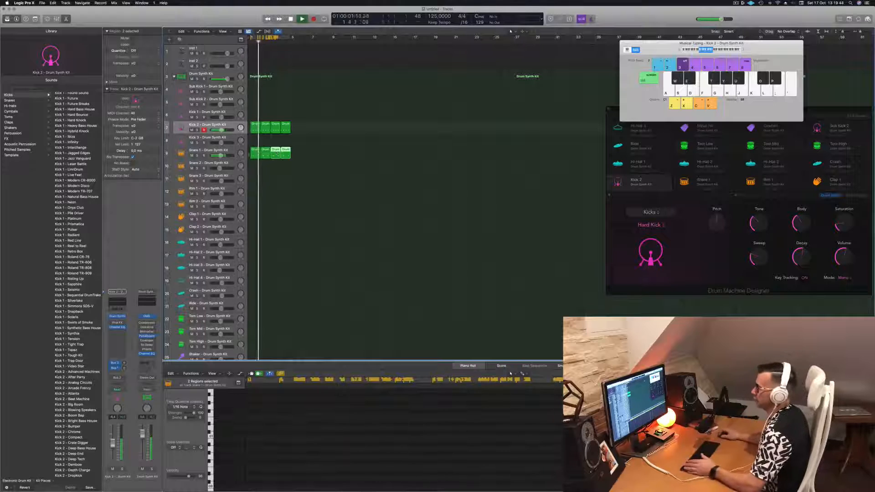
# Select the Snare 1 track with its regions and play the combined kick and snare pattern
pyautogui.click(224, 150)
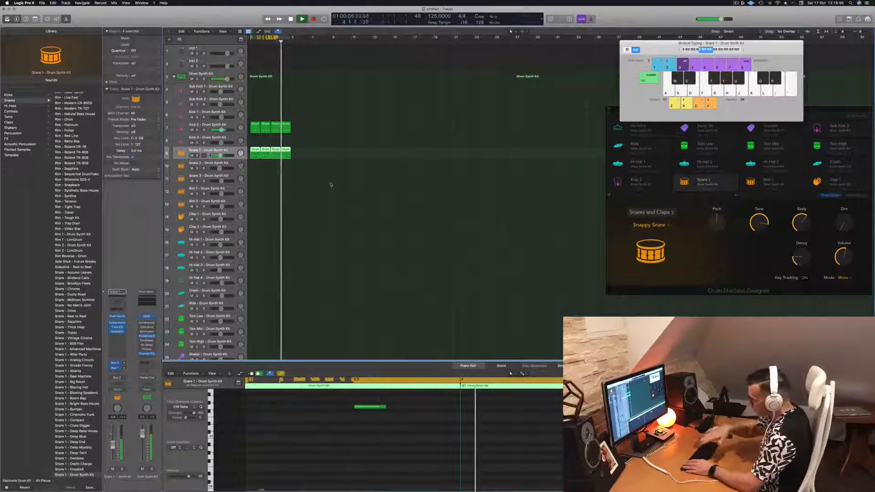
pyautogui.click(303, 212)
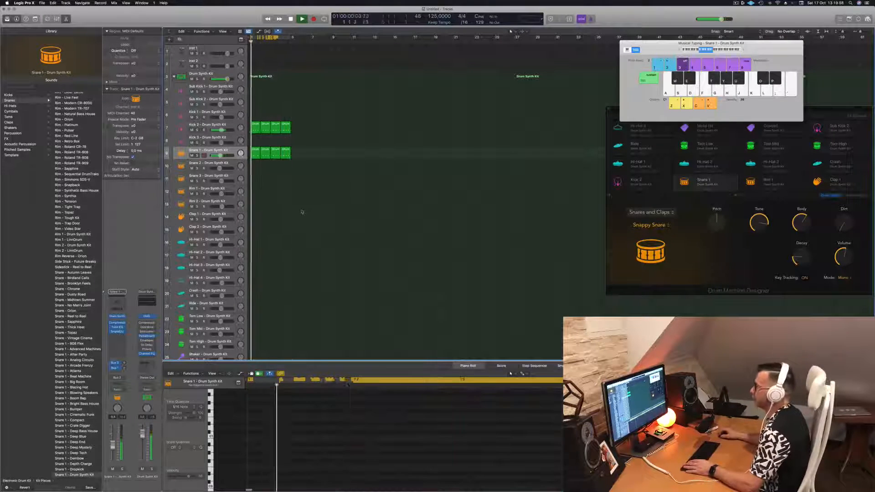
pyautogui.click(254, 153)
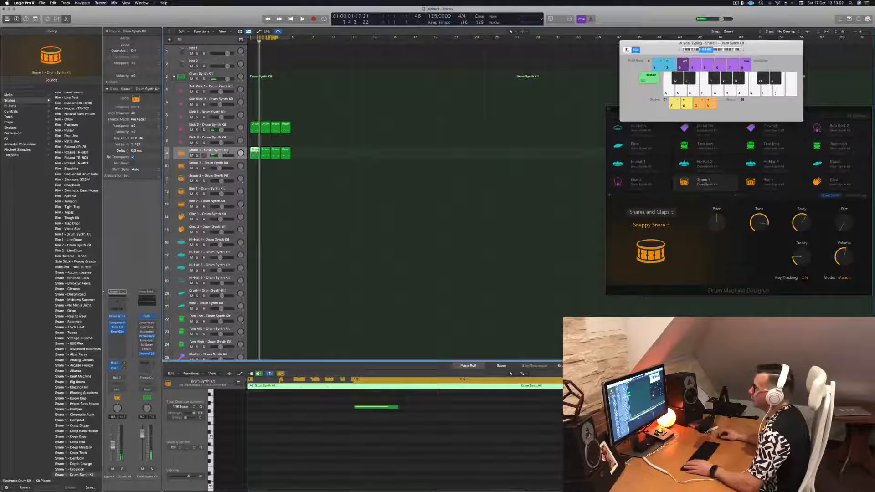
pyautogui.press('space')
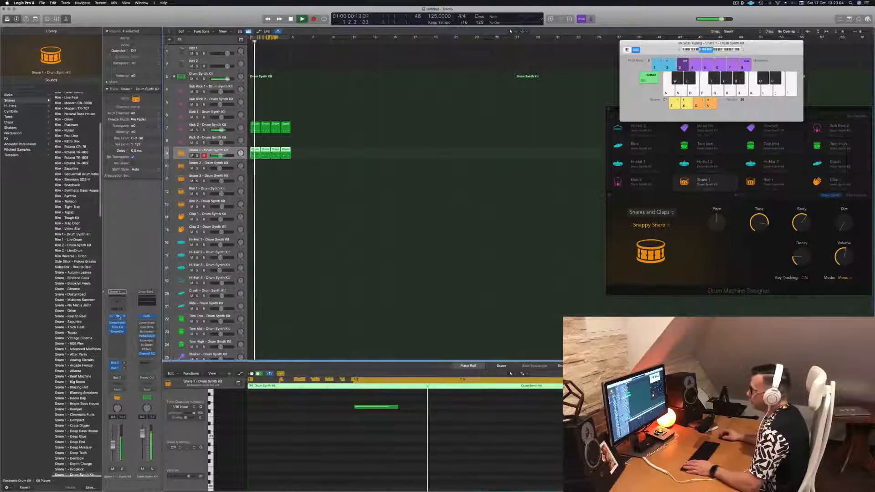
# Open Snare 1's Drum Synth and raise its Decay and Dirt while the pattern plays
pyautogui.click(118, 316)
pyautogui.moveTo(485, 81); pyautogui.dragTo(506, 86)
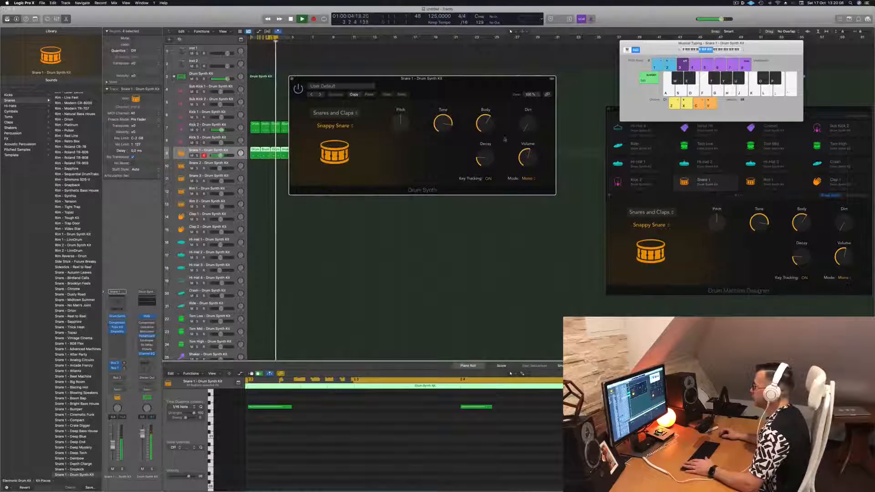
pyautogui.moveTo(488, 158); pyautogui.dragTo(490, 135)
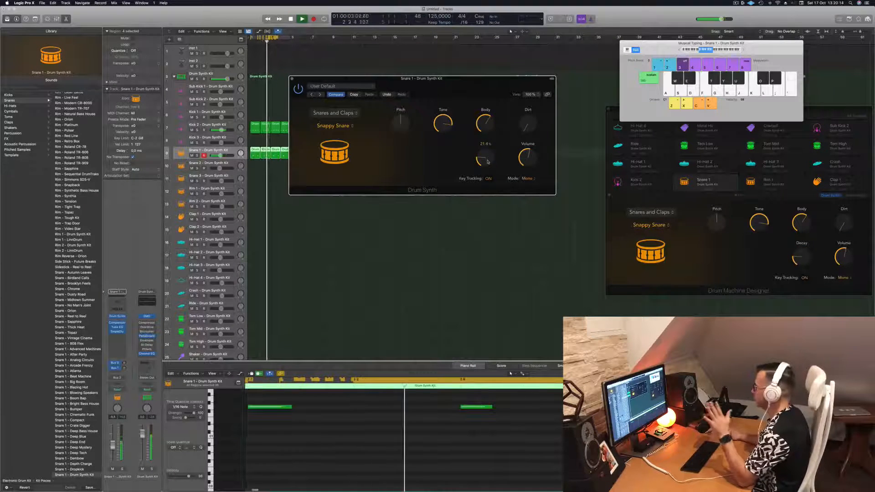
pyautogui.moveTo(488, 161); pyautogui.dragTo(531, 97)
# Reduce Snare 1's Tone slightly, try its Pitch, and close the Drum Synth window
pyautogui.moveTo(443, 123); pyautogui.dragTo(465, 115)
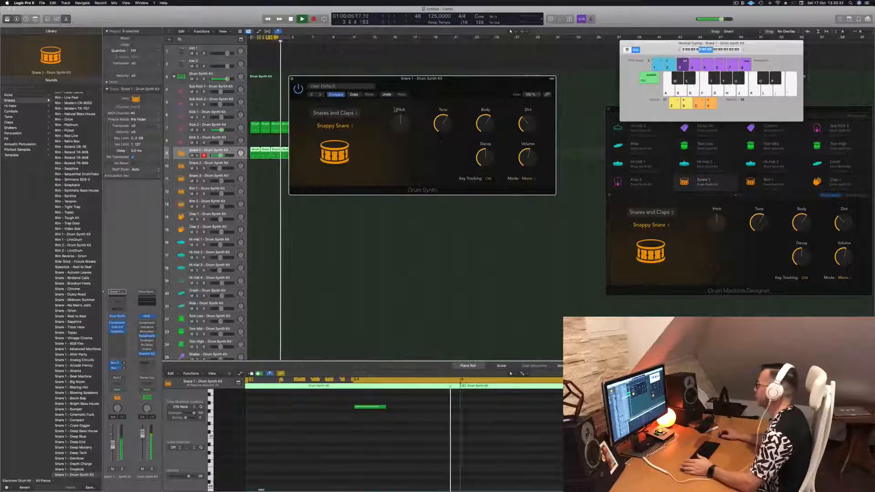
pyautogui.moveTo(401, 122); pyautogui.dragTo(408, 120)
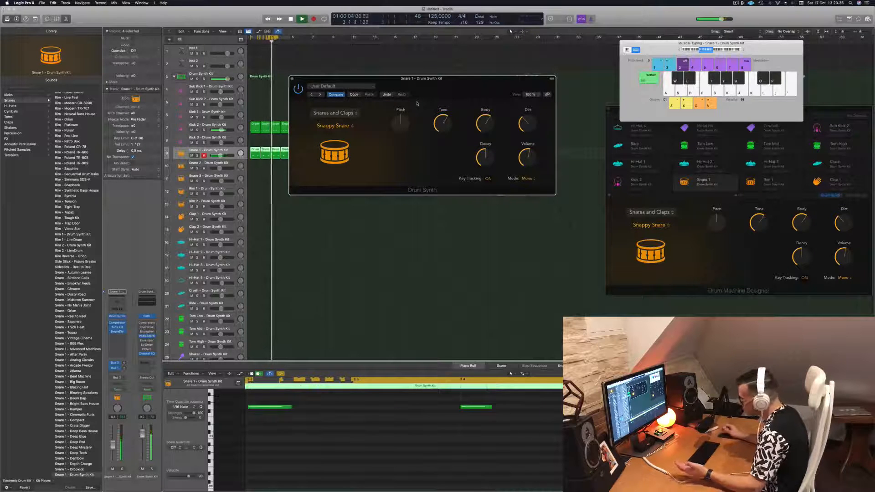
pyautogui.moveTo(449, 83); pyautogui.dragTo(497, 112)
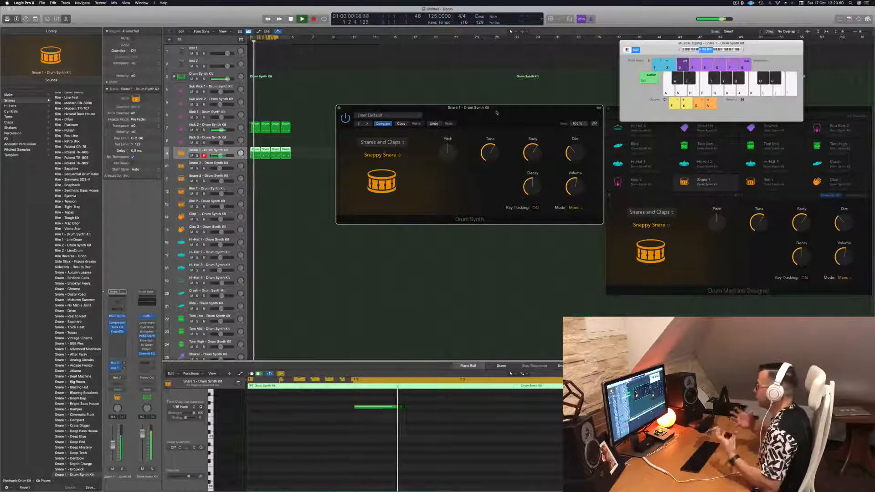
pyautogui.moveTo(497, 112); pyautogui.dragTo(451, 107)
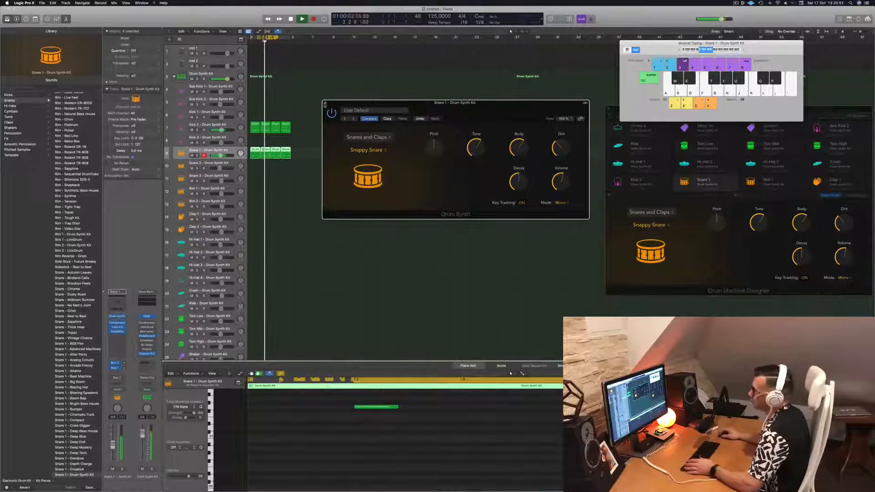
pyautogui.click(325, 103)
# Lower the Snare 1 track's volume slightly and clear the region selection
pyautogui.click(326, 175)
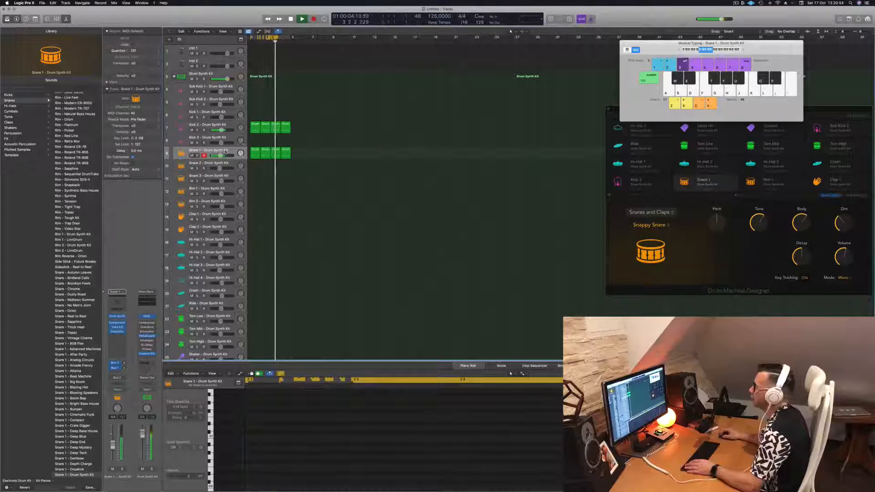
pyautogui.click(226, 152)
pyautogui.moveTo(221, 156); pyautogui.dragTo(219, 155)
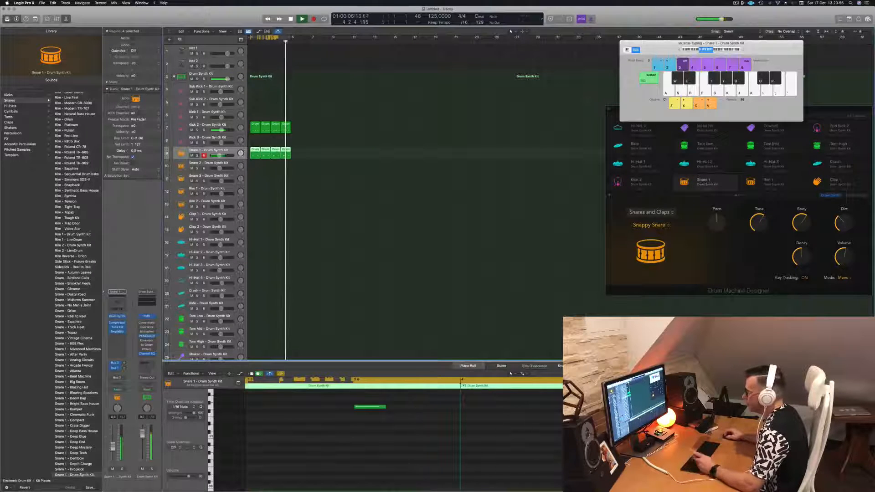
pyautogui.click(327, 218)
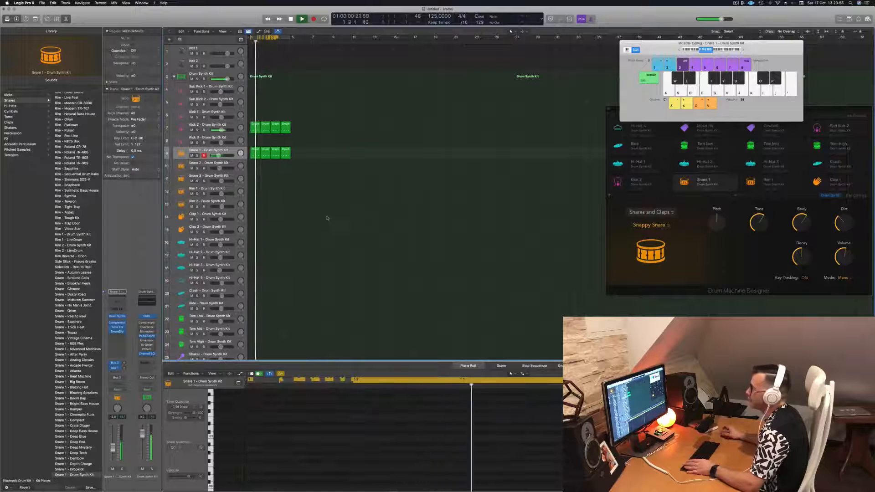
# Copy the first Kick 2 region to the start of the Clap 2 track and stop playback
pyautogui.click(255, 128)
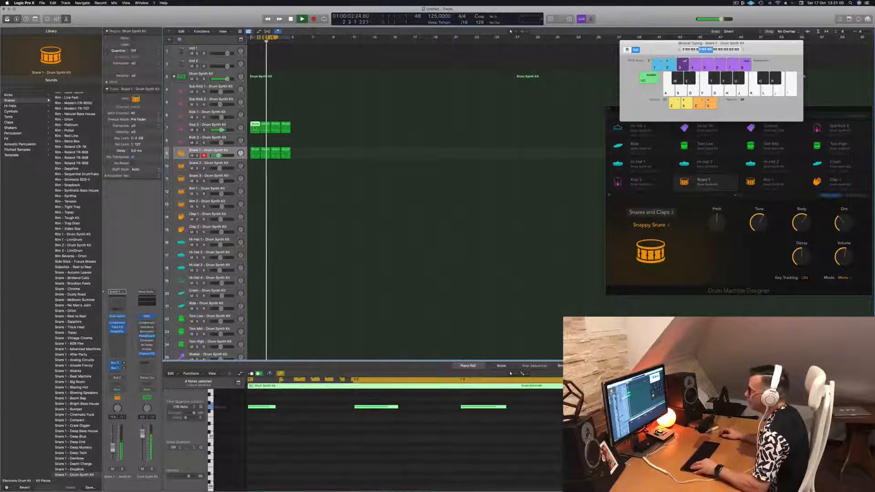
pyautogui.moveTo(255, 128); pyautogui.dragTo(249, 216)
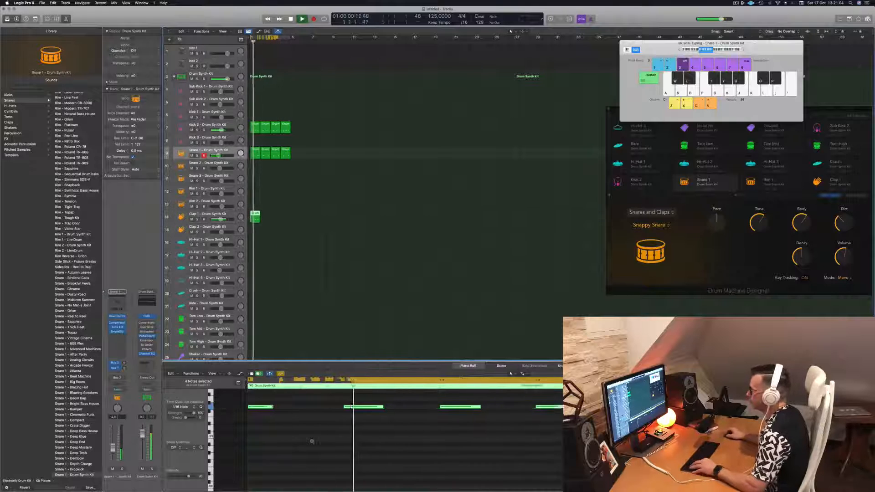
pyautogui.press('space')
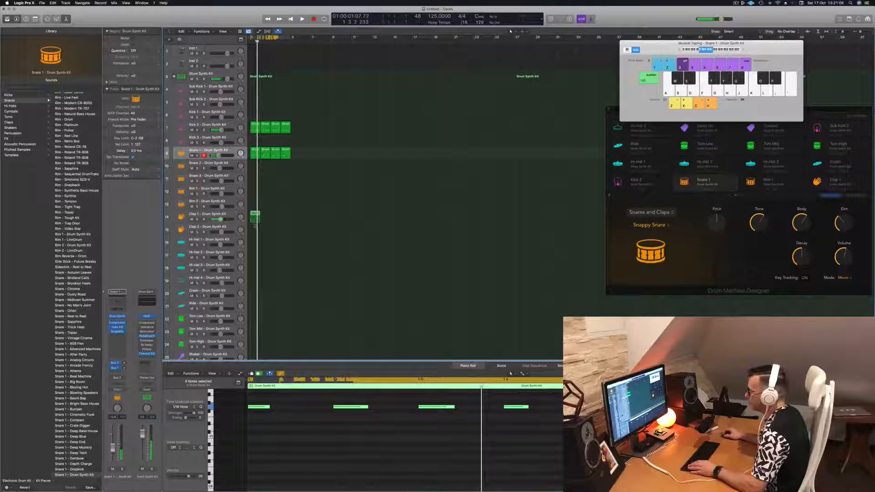
pyautogui.moveTo(249, 216); pyautogui.dragTo(250, 229)
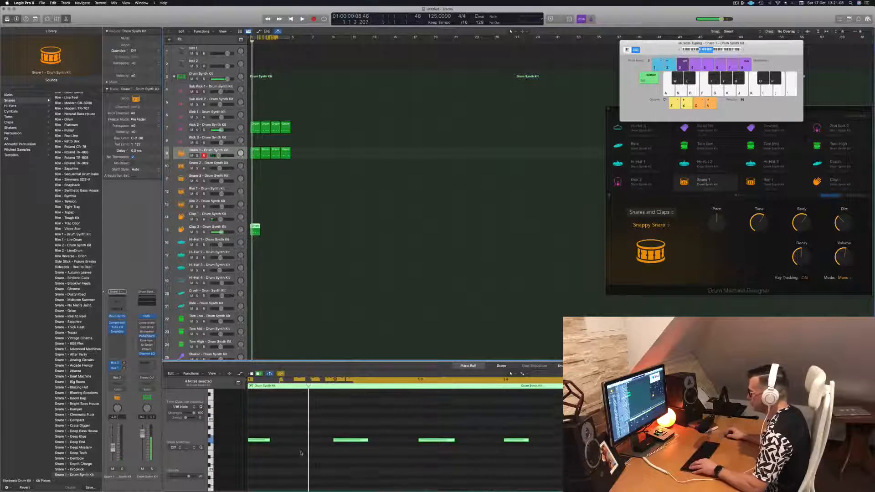
# Transpose all notes in the Clap 2 region upward to the clap's pitch
pyautogui.click(301, 453)
pyautogui.press('super+a')
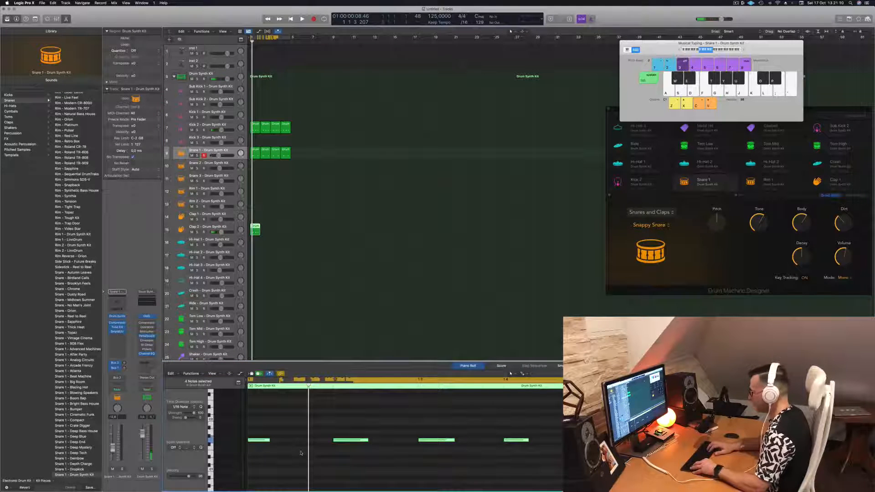
pyautogui.hotkey('alt', 'shift', 'Up')
pyautogui.scroll(5, 301, 453)
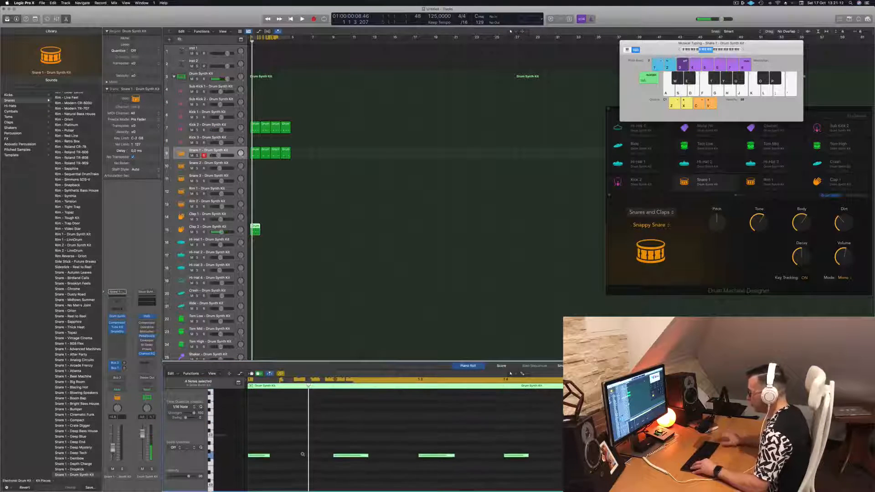
pyautogui.hotkey('alt', 'Up')
pyautogui.hotkey('alt', 'Up')
pyautogui.hotkey('alt', 'Up')
pyautogui.hotkey('alt', 'Up')
pyautogui.hotkey('alt', 'Up')
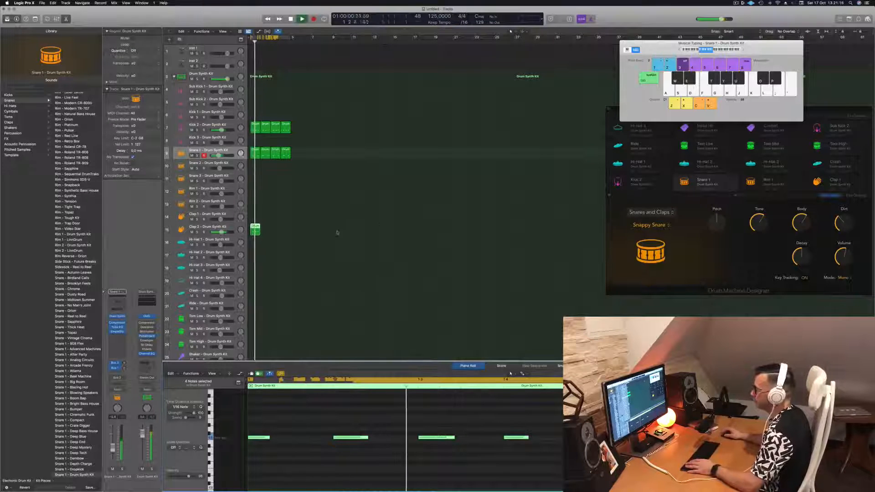
# Copy the Clap 2 region until four consecutive regions match the kick and snare pattern, and play the beat
pyautogui.moveTo(256, 227); pyautogui.dragTo(275, 233)
pyautogui.keyDown('shift'); pyautogui.click(257, 231); pyautogui.keyUp('shift')
pyautogui.press('space')
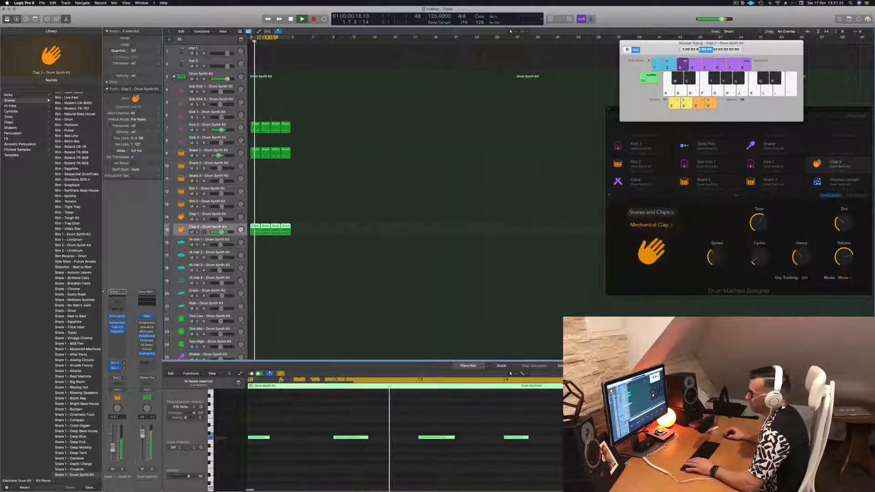
pyautogui.press('space')
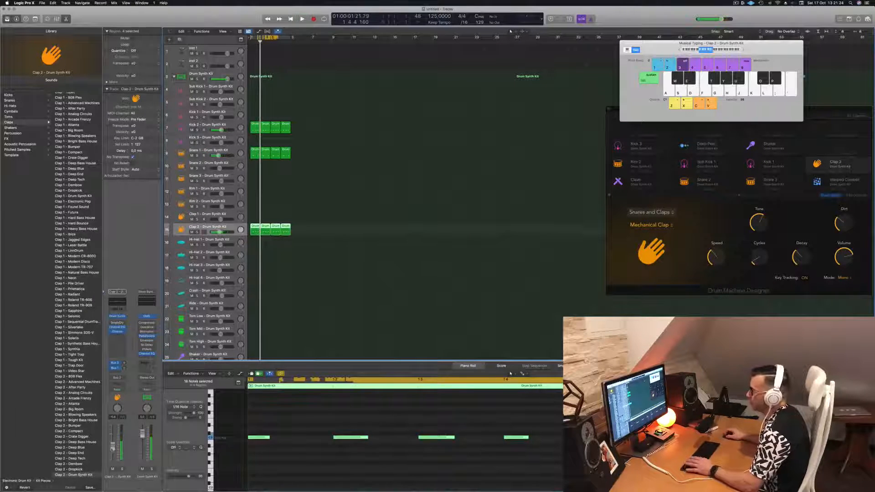
pyautogui.press('space')
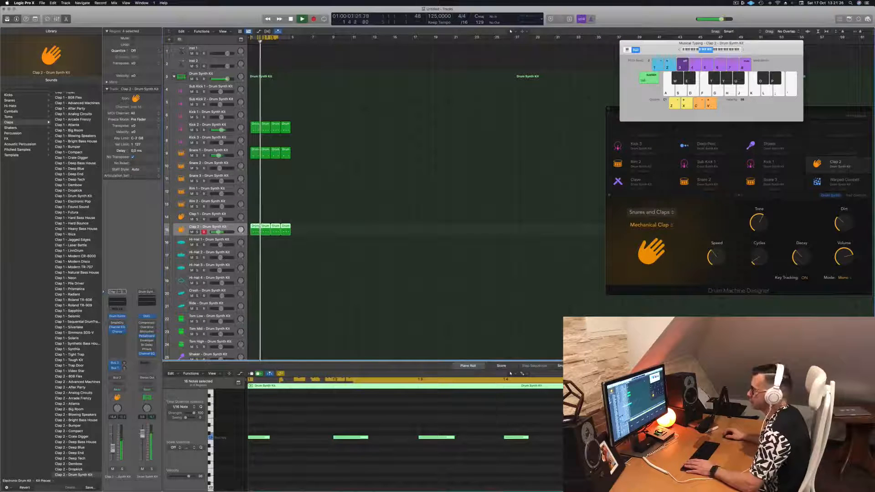
pyautogui.press('space')
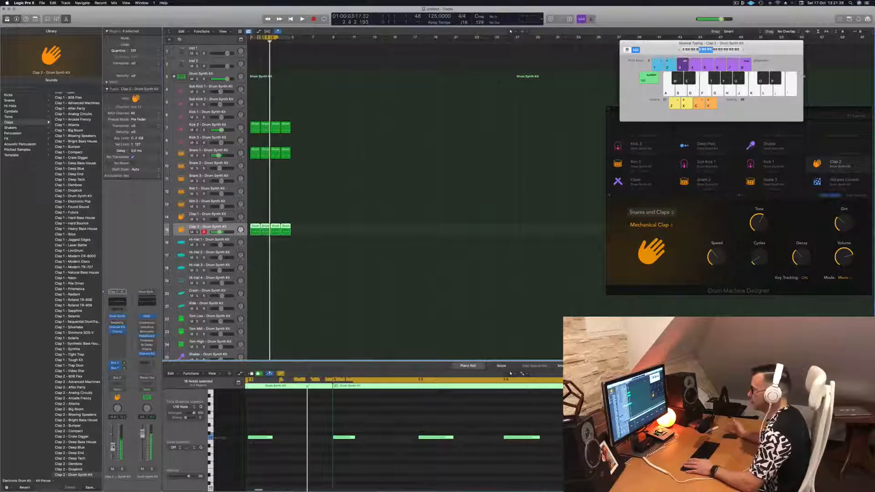
pyautogui.press('space')
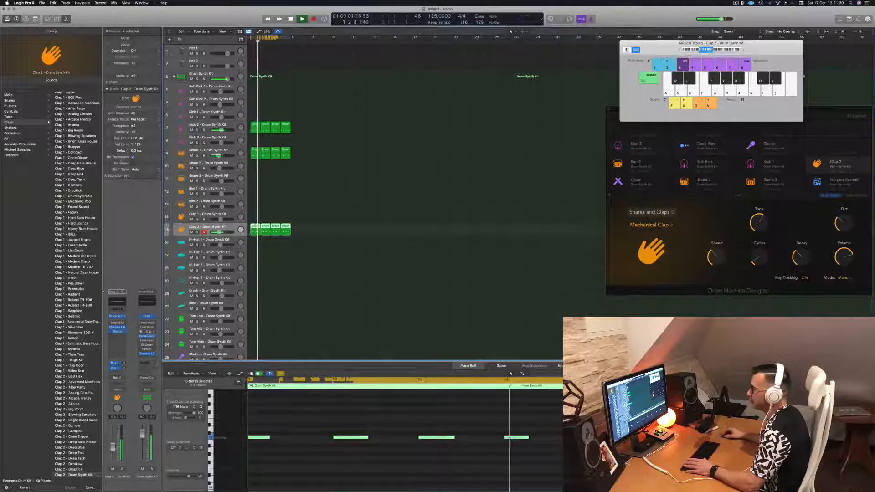
# Open Clap 2's Drum Synth and change its sound to Human Clap during playback
pyautogui.click(121, 316)
pyautogui.press('space')
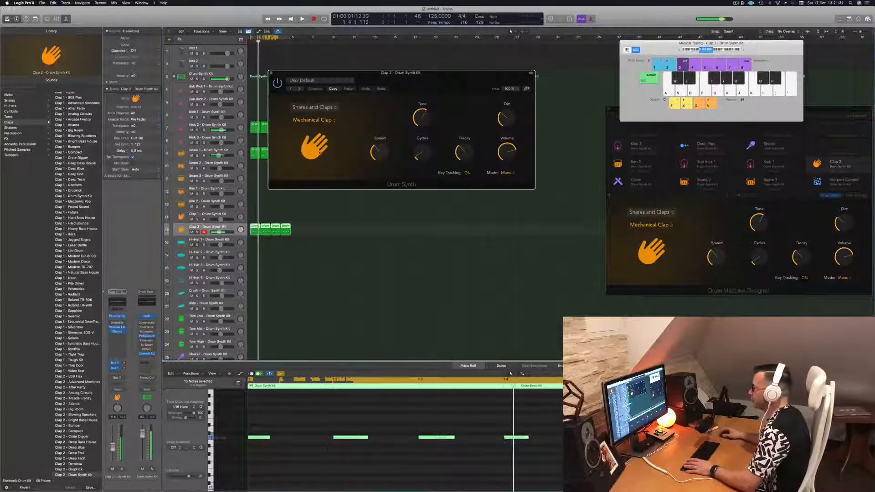
pyautogui.press('space')
pyautogui.click(326, 120)
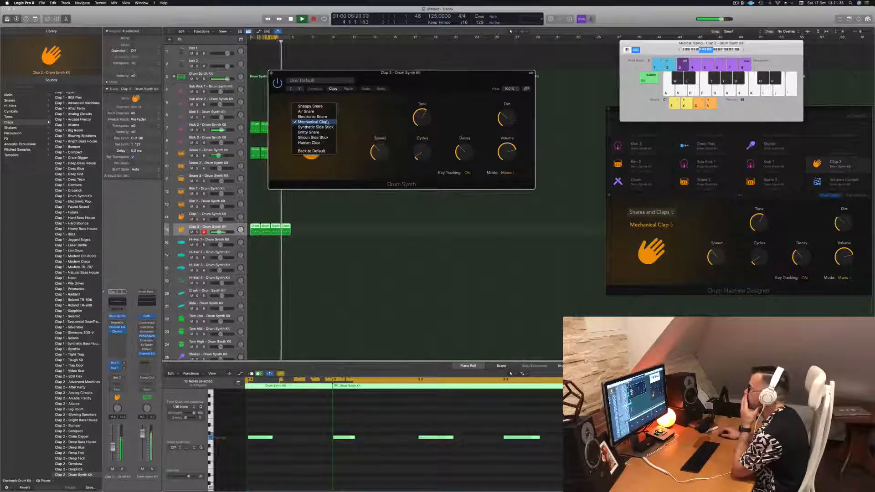
pyautogui.click(319, 143)
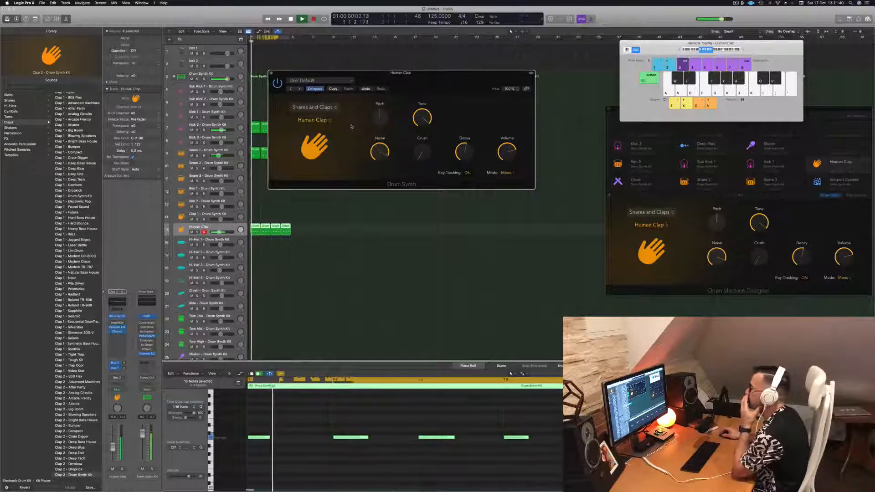
# Try the Human Clap's Decay and Crush settings and close the Drum Synth window
pyautogui.moveTo(466, 151); pyautogui.dragTo(429, 139)
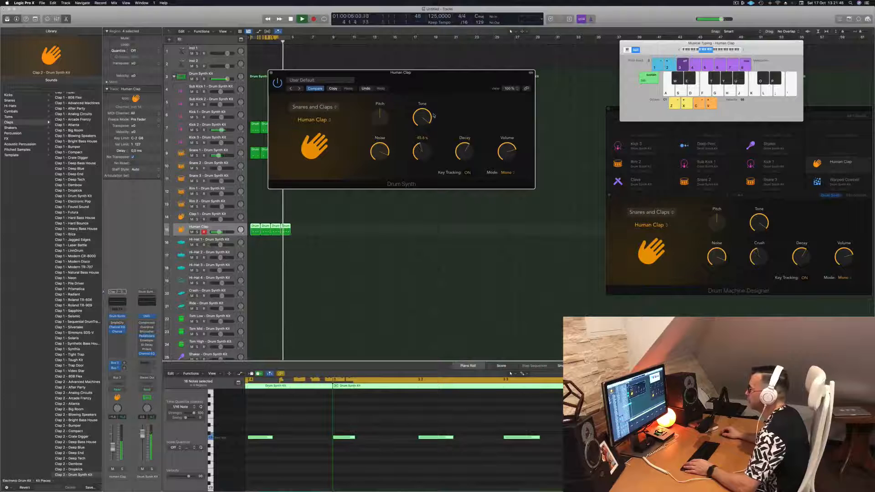
pyautogui.moveTo(447, 77); pyautogui.dragTo(490, 88)
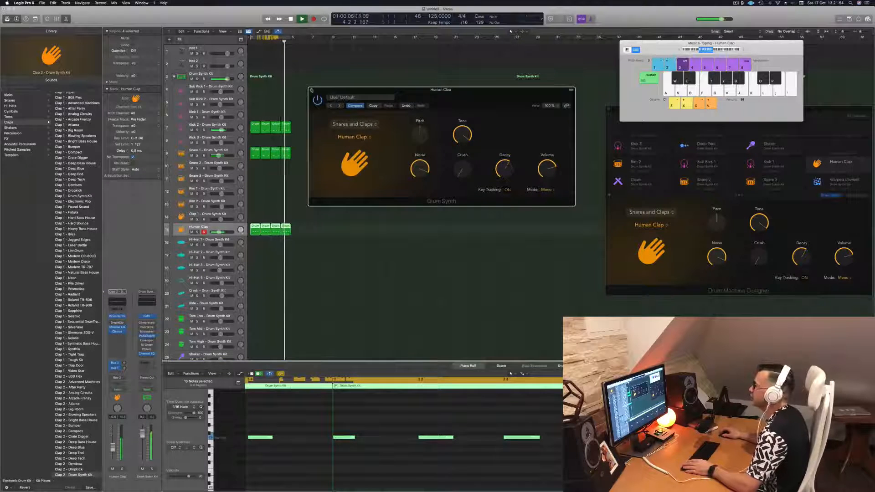
pyautogui.click(314, 84)
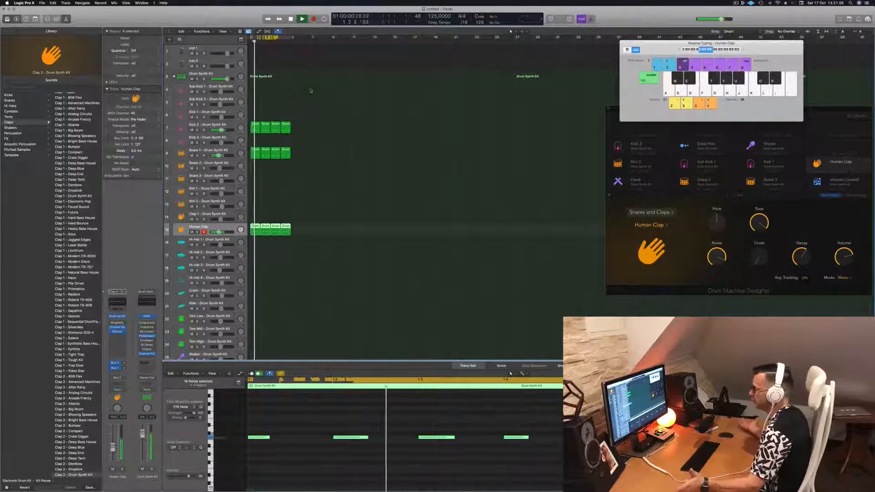
# Stop playback, move the first Human Clap region to the Hi-Hat 1 track, and fill the gap with a copy of the second
pyautogui.click(303, 201)
pyautogui.scroll(-3, 306, 200)
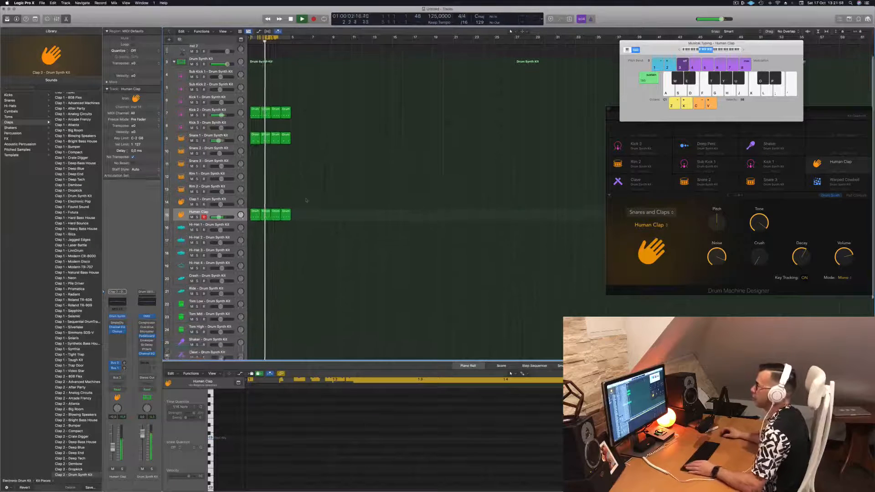
pyautogui.press('space')
pyautogui.click(256, 210)
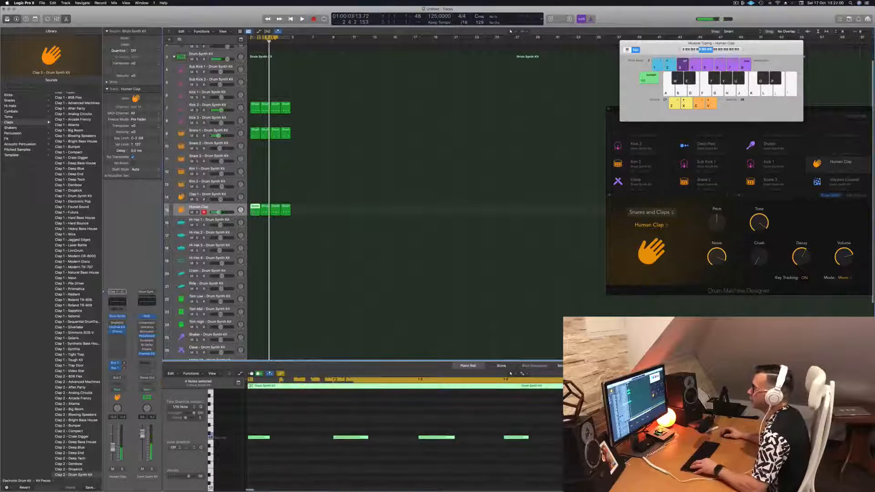
pyautogui.moveTo(254, 219); pyautogui.dragTo(255, 222)
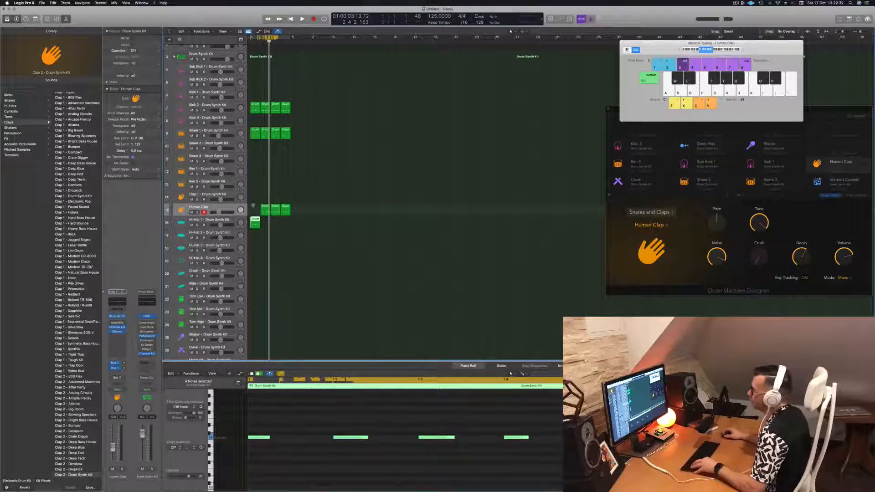
pyautogui.click(267, 209)
pyautogui.moveTo(266, 208); pyautogui.dragTo(253, 209)
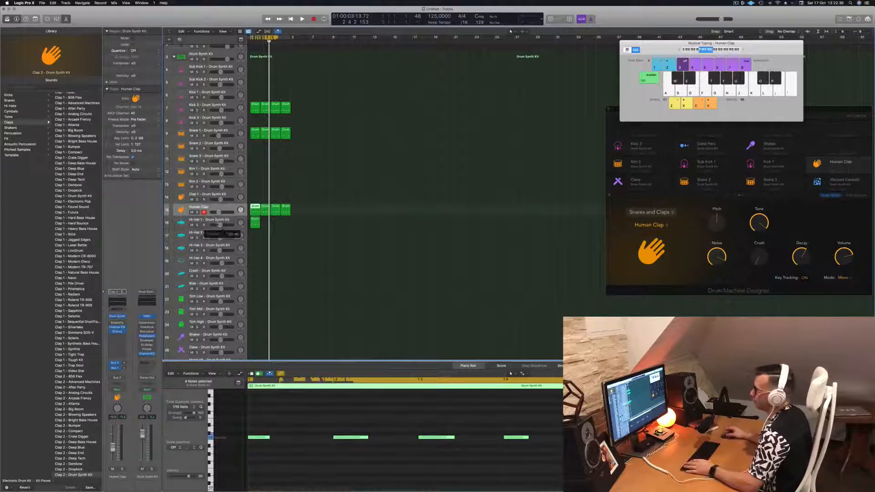
# Select the Drum Synth Kit track and look through the Electronic Drum Kit patches in the sound library
pyautogui.click(206, 220)
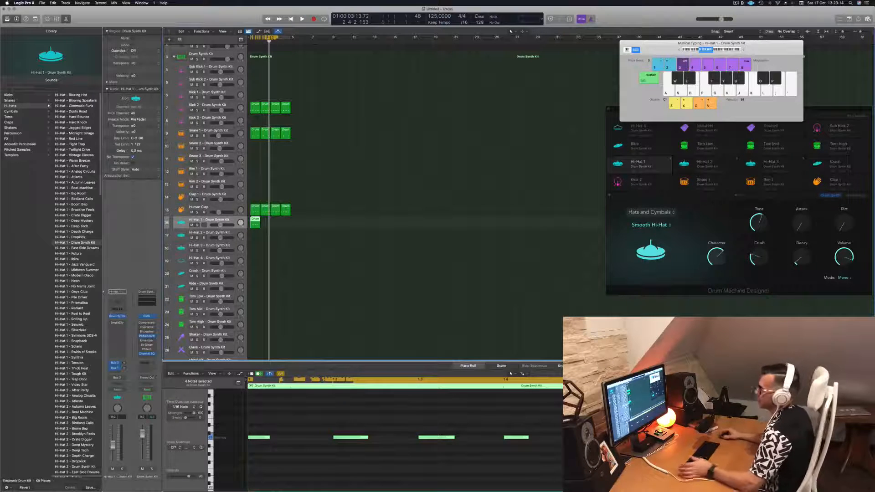
pyautogui.click(214, 54)
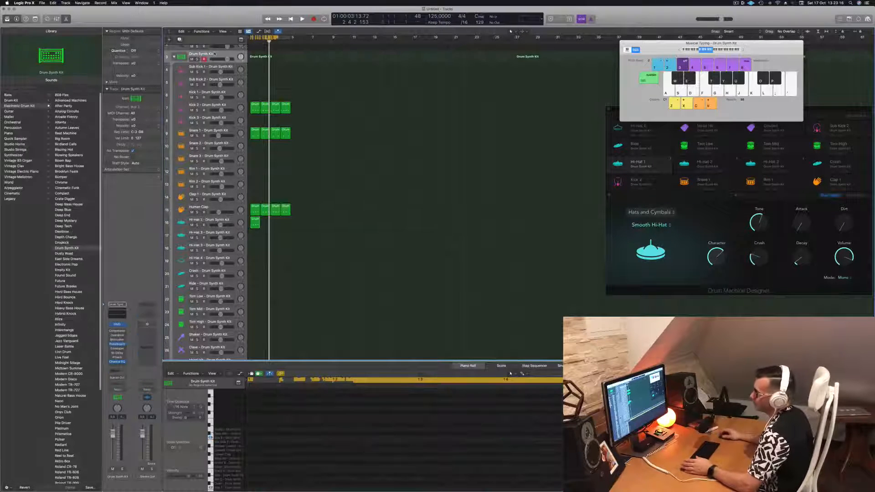
pyautogui.scroll(-5, 70, 319)
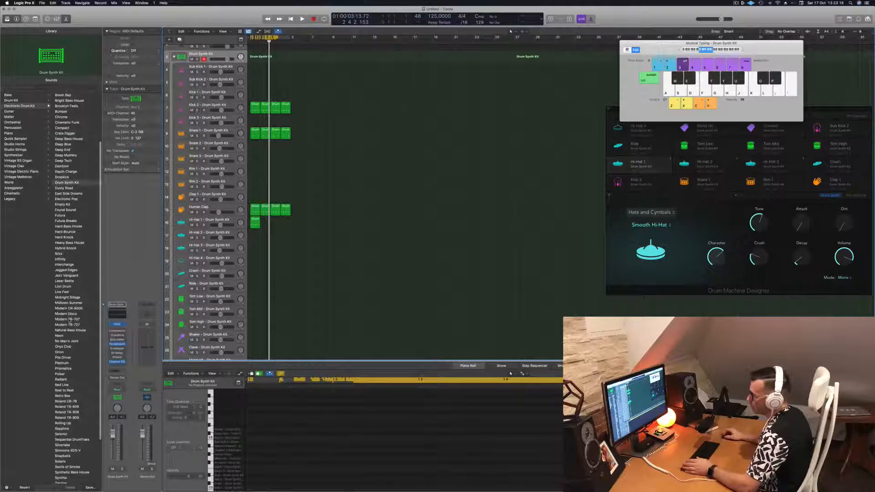
pyautogui.scroll(-4, 81, 325)
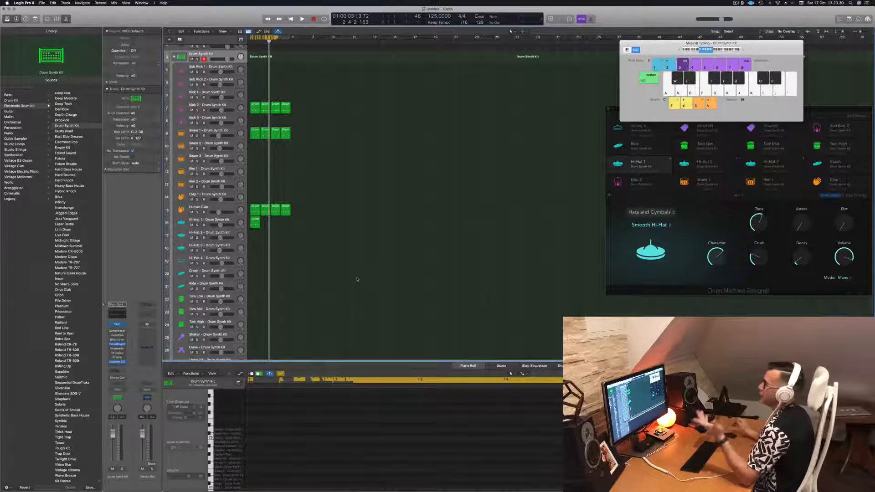
# Move all the notes in the Hi-Hat 1 region half a beat later, onto the offbeats
pyautogui.scroll(3, 337, 164)
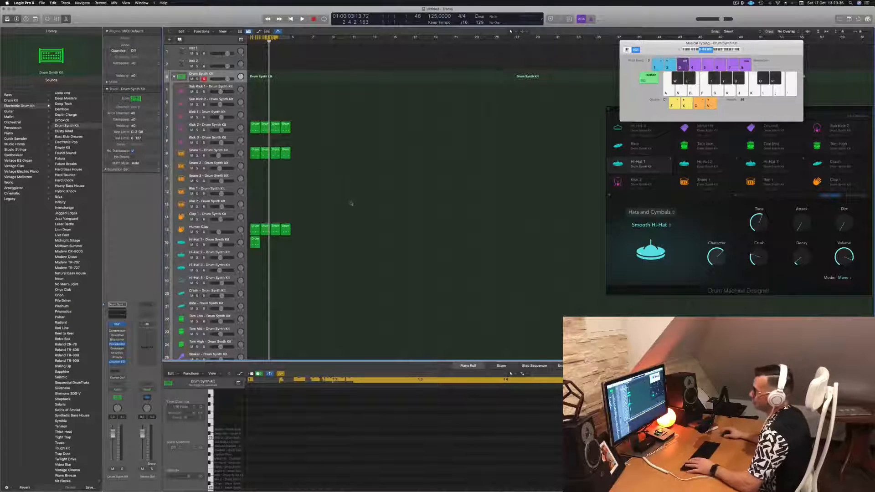
pyautogui.press('space')
pyautogui.press('space')
pyautogui.click(255, 243)
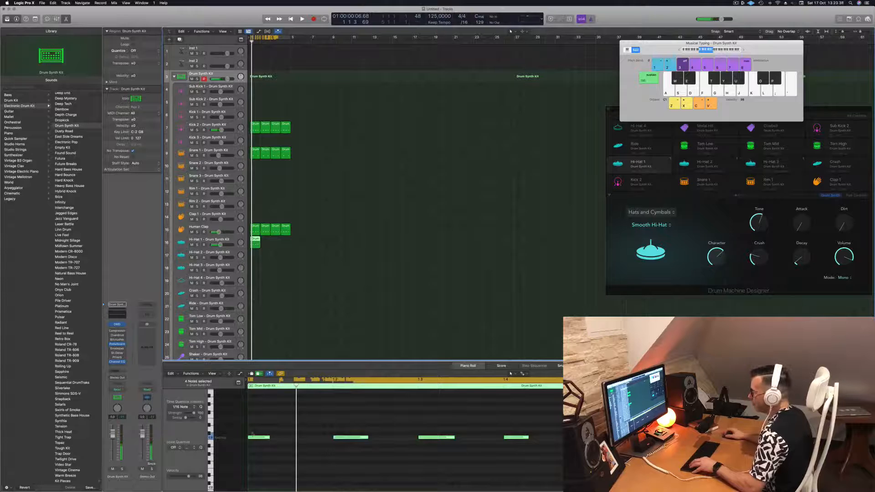
pyautogui.moveTo(254, 428); pyautogui.dragTo(544, 456)
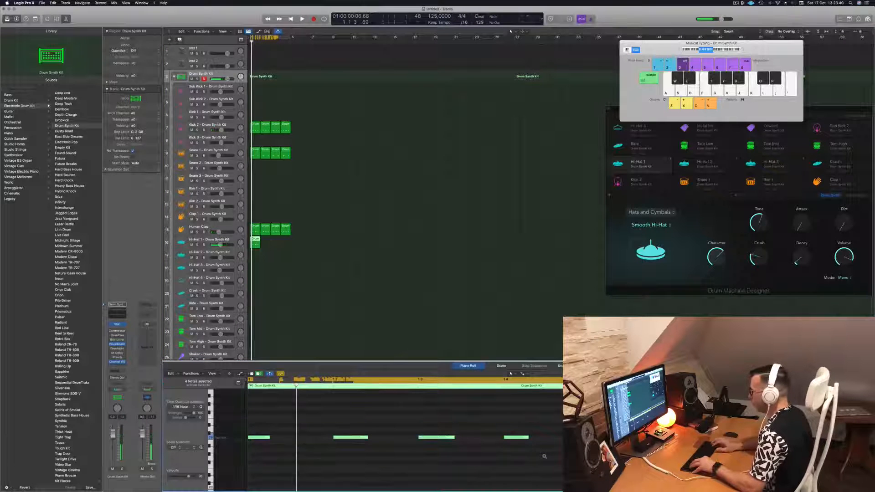
pyautogui.hotkey('alt', 'Right')
pyautogui.hotkey('alt', 'Right')
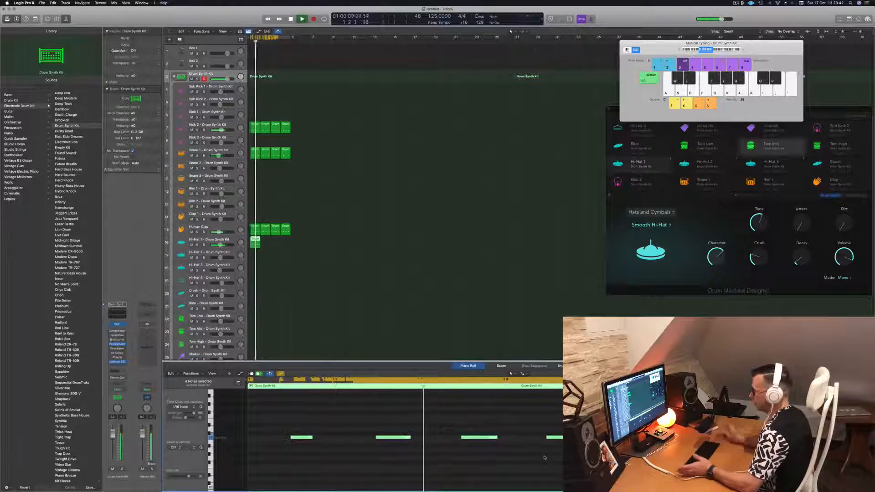
# Fill the remaining three bars of the Hi-Hat 1 track with copies of its region and start playback
pyautogui.moveTo(255, 241); pyautogui.dragTo(273, 242)
pyautogui.keyDown('shift'); pyautogui.click(254, 242); pyautogui.keyUp('shift')
pyautogui.press('space')
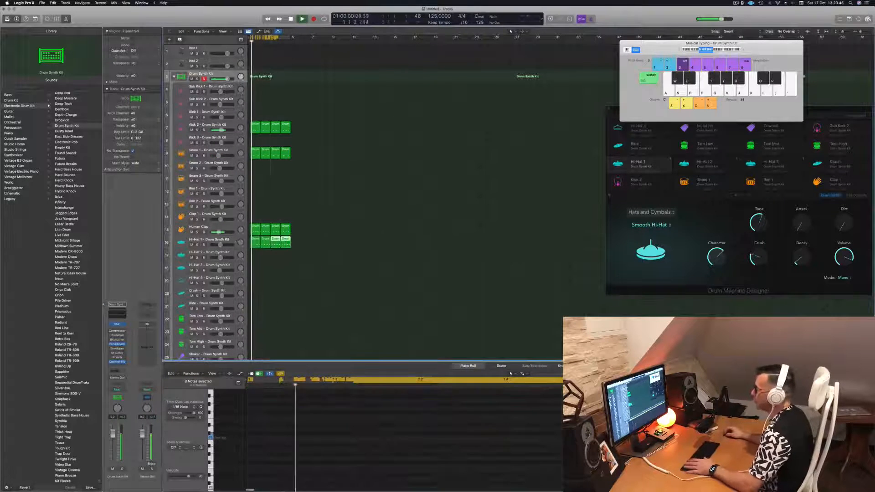
# Open Hi-Hat 1's Drum Synth during playback and lengthen the Smooth Hi-Hat's Decay
pyautogui.click(226, 240)
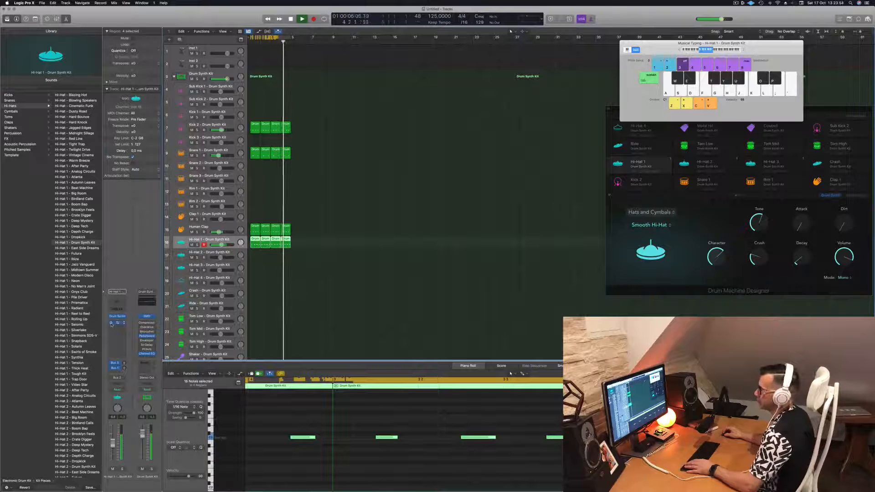
pyautogui.press('space')
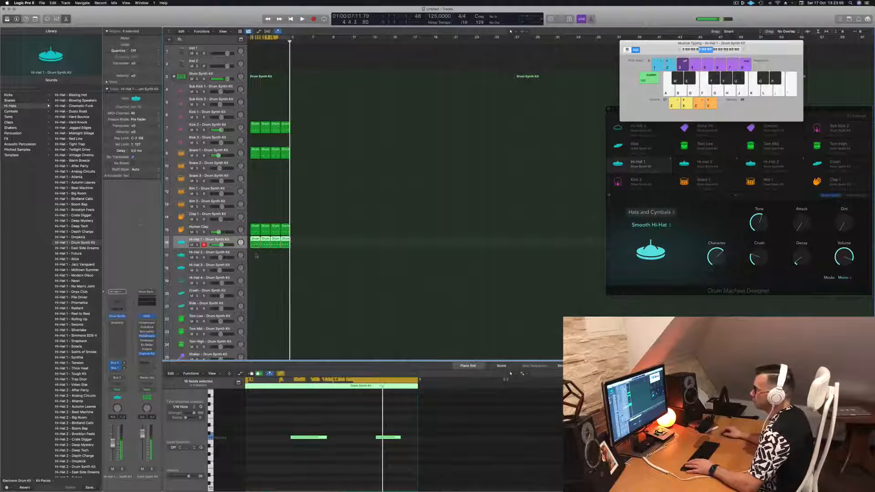
pyautogui.press('Return')
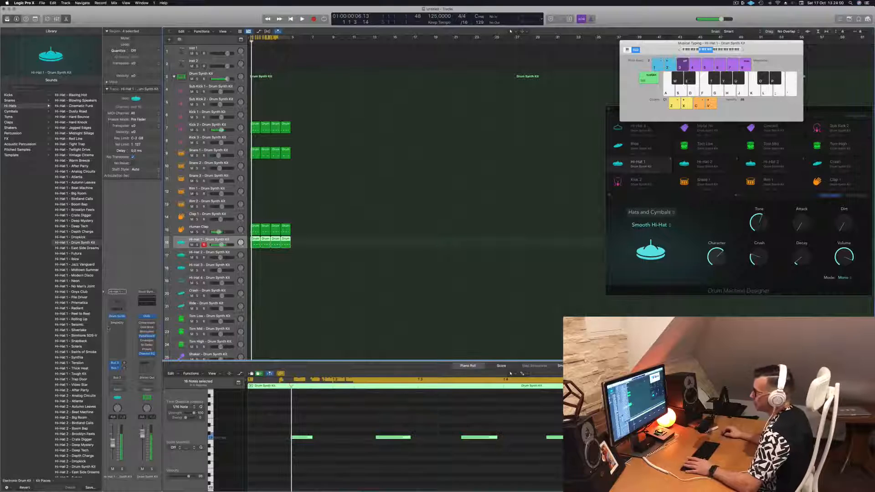
pyautogui.press('Return')
pyautogui.press('space')
pyautogui.click(118, 316)
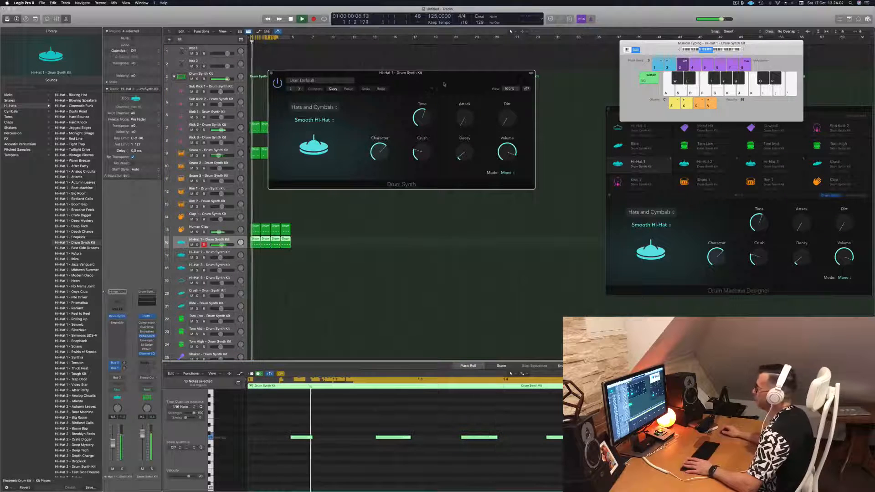
pyautogui.moveTo(445, 84); pyautogui.dragTo(386, 135)
pyautogui.moveTo(400, 202)
pyautogui.mouseDown()
pyautogui.moveTo(401, 187)
pyautogui.moveTo(401, 204)
pyautogui.mouseUp()
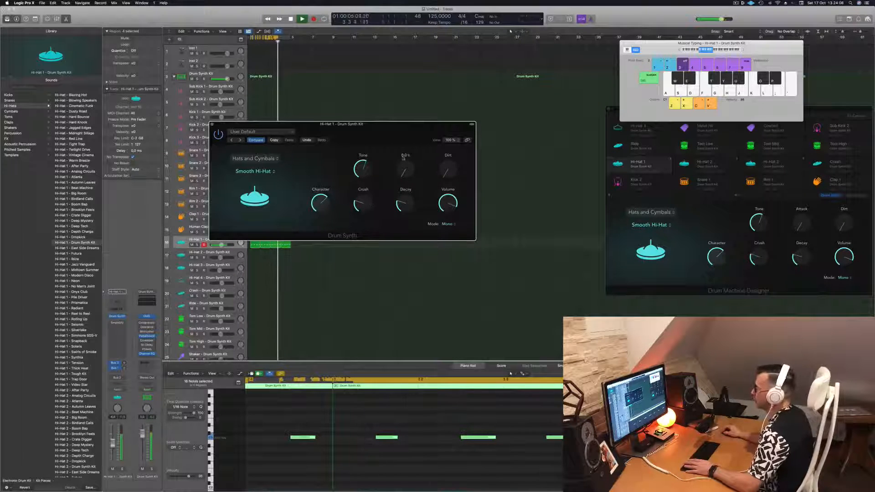
# Raise the Smooth Hi-Hat's Attack to about 35 % and try out its Dirt and Character settings
pyautogui.moveTo(405, 170); pyautogui.dragTo(404, 142)
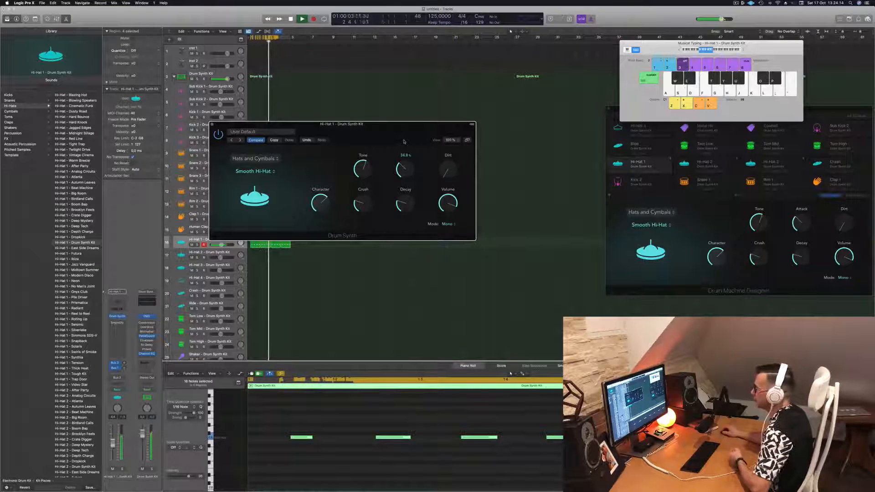
pyautogui.moveTo(448, 170); pyautogui.dragTo(450, 141)
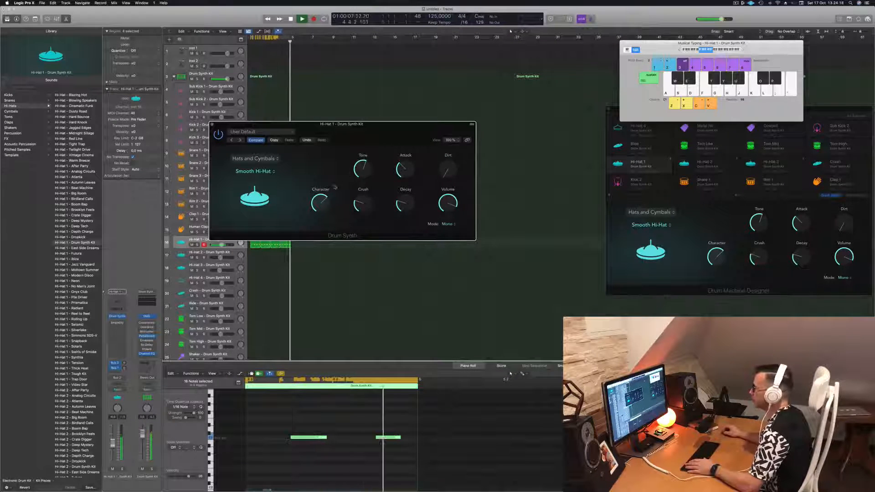
pyautogui.moveTo(320, 200)
pyautogui.moveTo(321, 200); pyautogui.dragTo(323, 176)
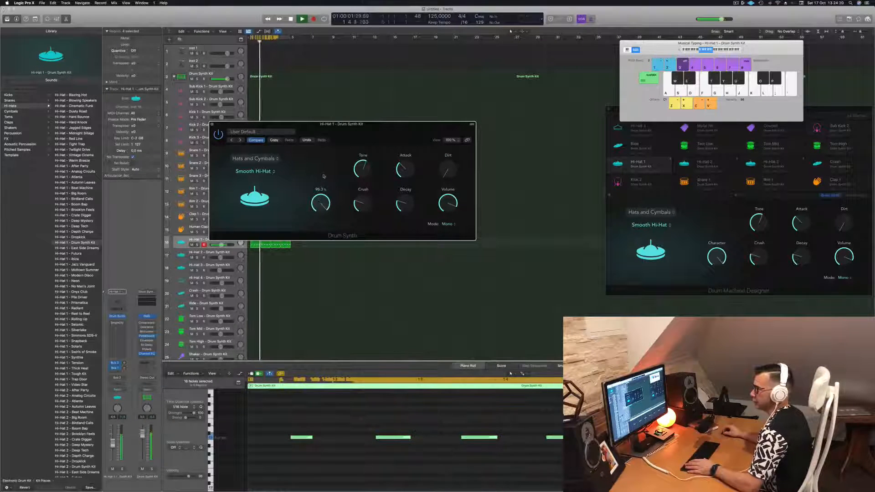
# Raise the Smooth Hi-Hat's Crush, lower its Volume to about -2 dB, and close the Drum Synth window
pyautogui.moveTo(324, 225); pyautogui.dragTo(366, 157)
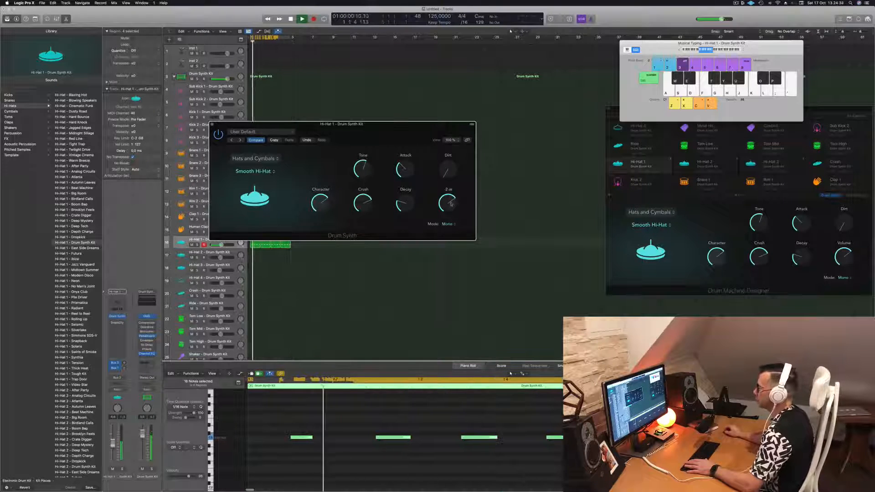
pyautogui.moveTo(366, 134); pyautogui.dragTo(394, 138)
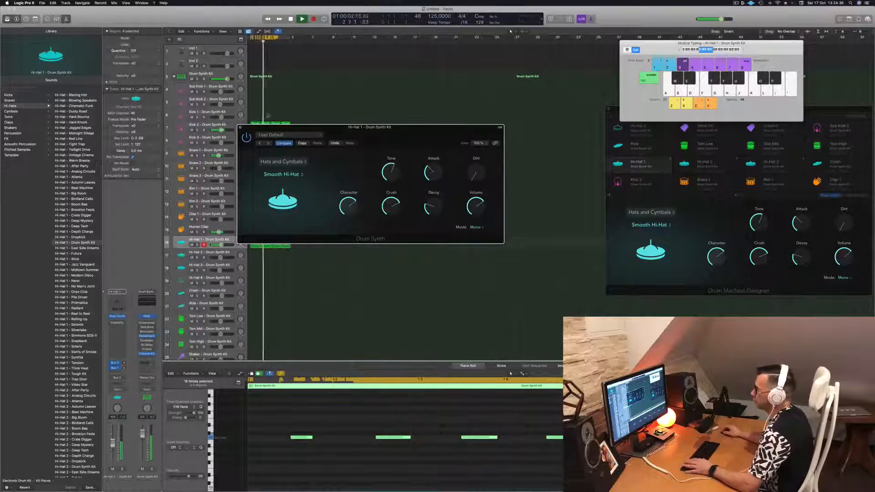
pyautogui.click(241, 128)
pyautogui.click(352, 226)
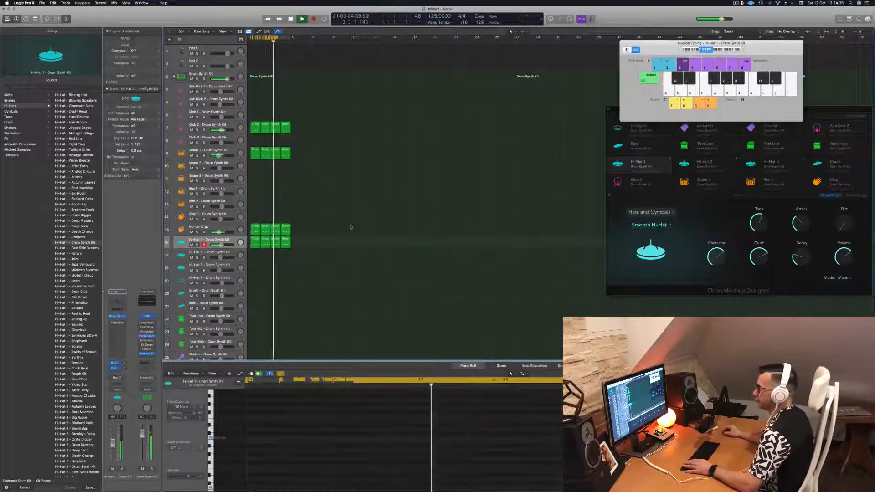
# Reopen Hi-Hat 1's Drum Synth, shorten the Decay while the beat plays, and close the window
pyautogui.press('space')
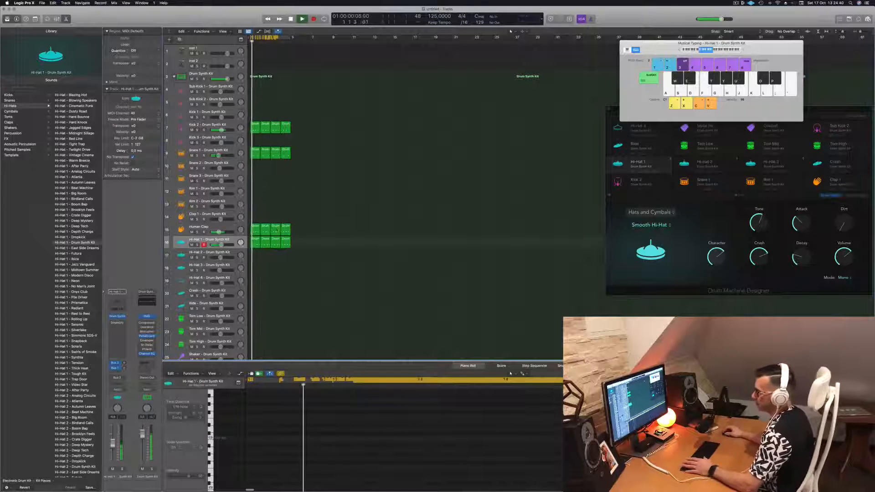
pyautogui.press('space')
pyautogui.click(117, 316)
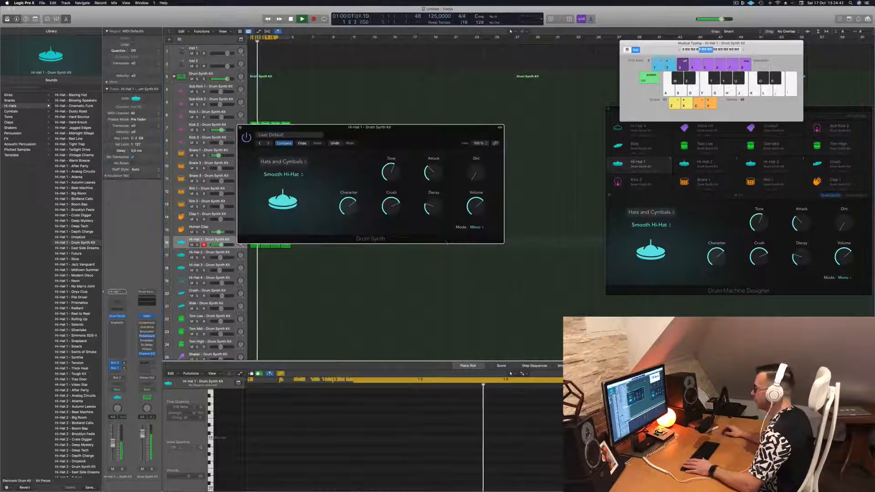
pyautogui.press('space')
pyautogui.press('space')
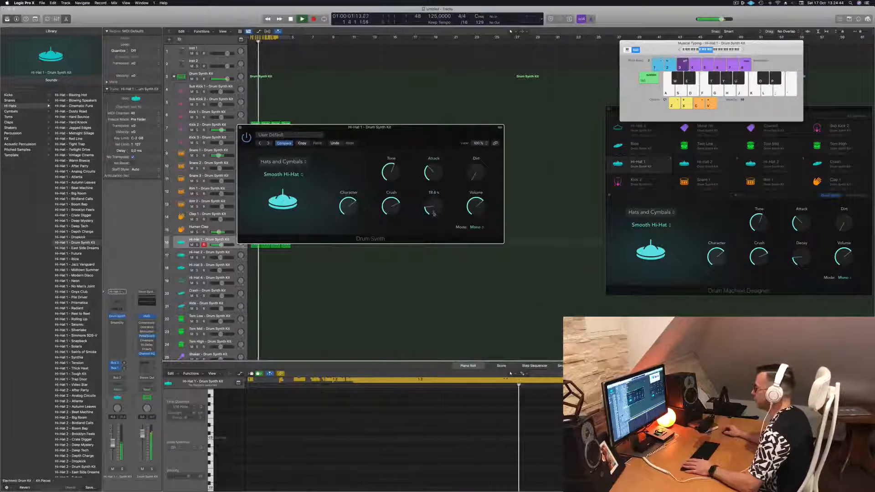
pyautogui.moveTo(433, 207); pyautogui.dragTo(433, 212)
pyautogui.moveTo(240, 127); pyautogui.dragTo(283, 146)
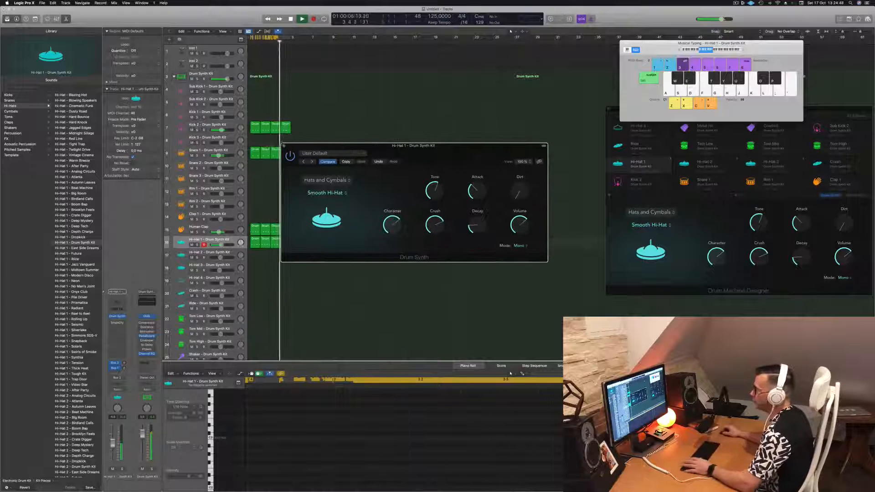
pyautogui.click(284, 147)
# Stop playback, move the first Hi-Hat 1 region to the Hi-Hat 4 track, and fill the gap with a copy of the second
pyautogui.scroll(-3, 348, 268)
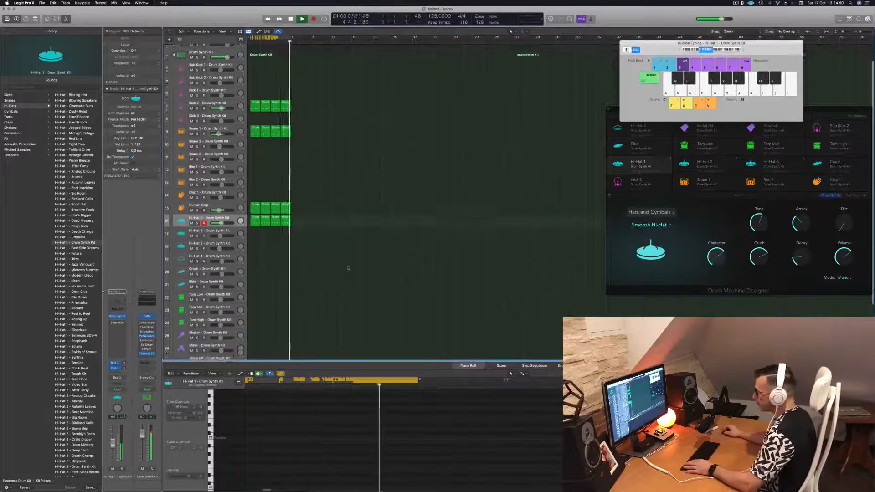
pyautogui.click(256, 208)
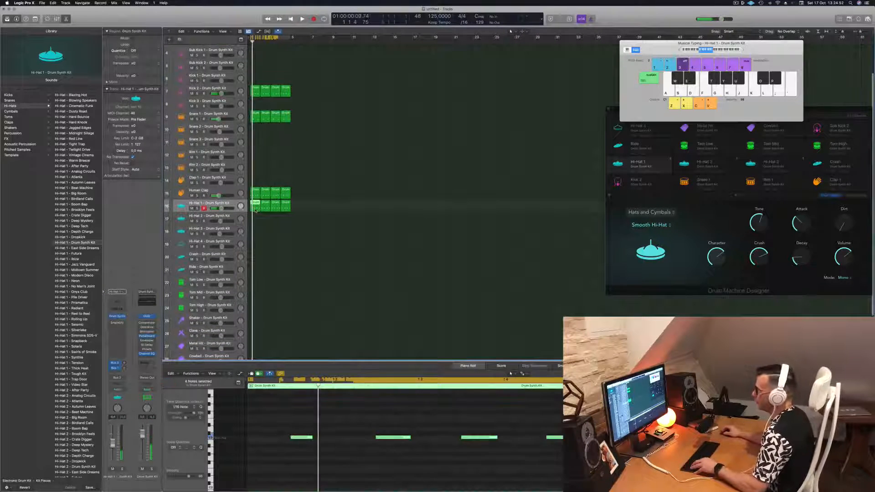
pyautogui.moveTo(256, 226); pyautogui.dragTo(256, 244)
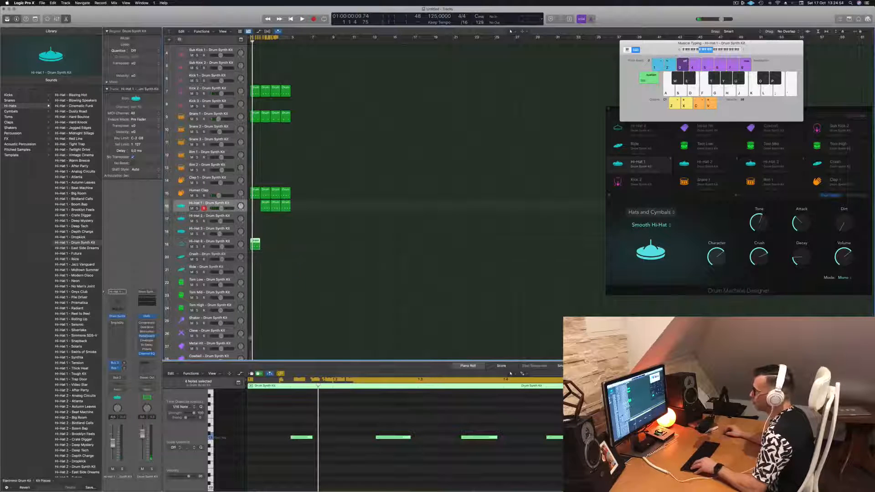
pyautogui.click(265, 203)
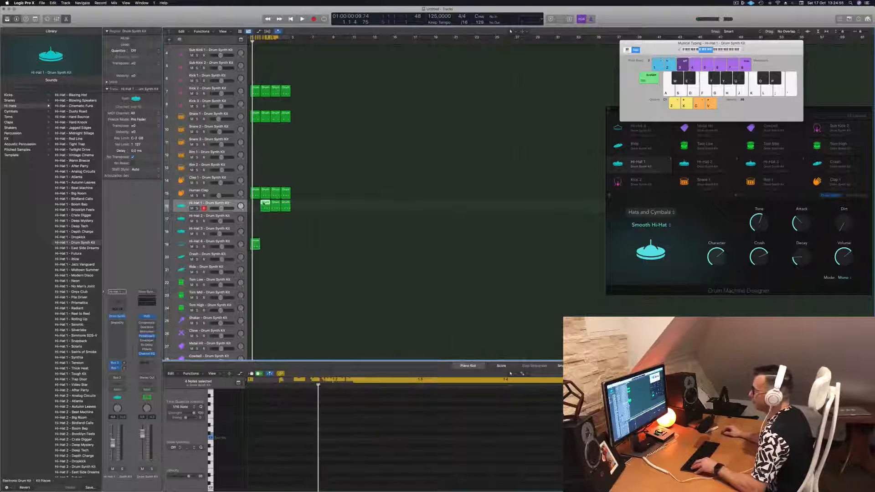
pyautogui.moveTo(259, 205); pyautogui.dragTo(254, 206)
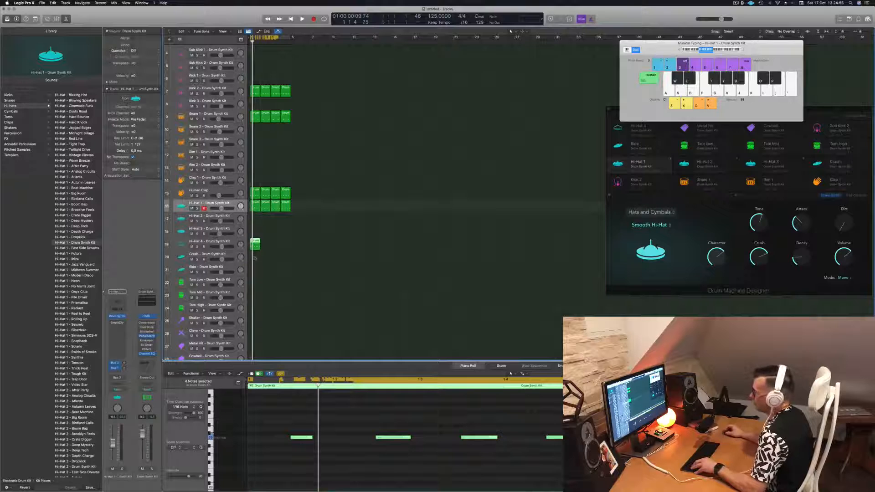
# Delete the first three notes of the Hi-Hat 4 region and copy the region across the remaining three bars
pyautogui.moveTo(267, 409); pyautogui.dragTo(507, 461)
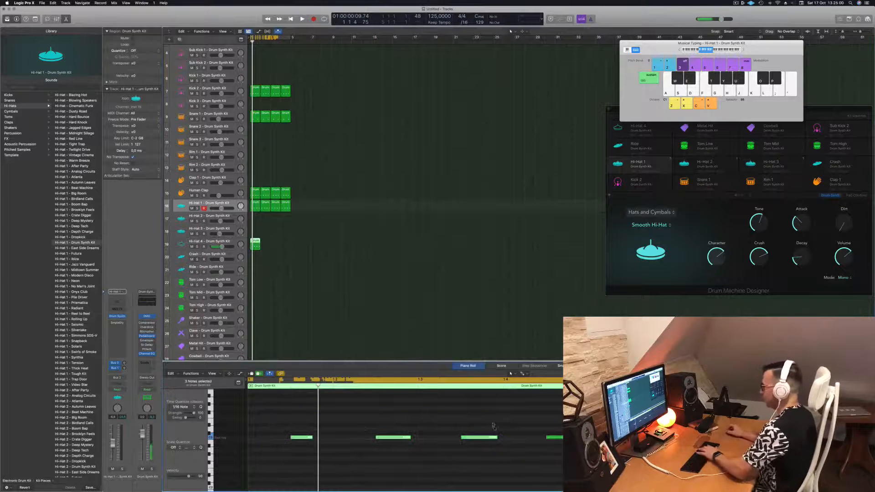
pyautogui.press('Delete')
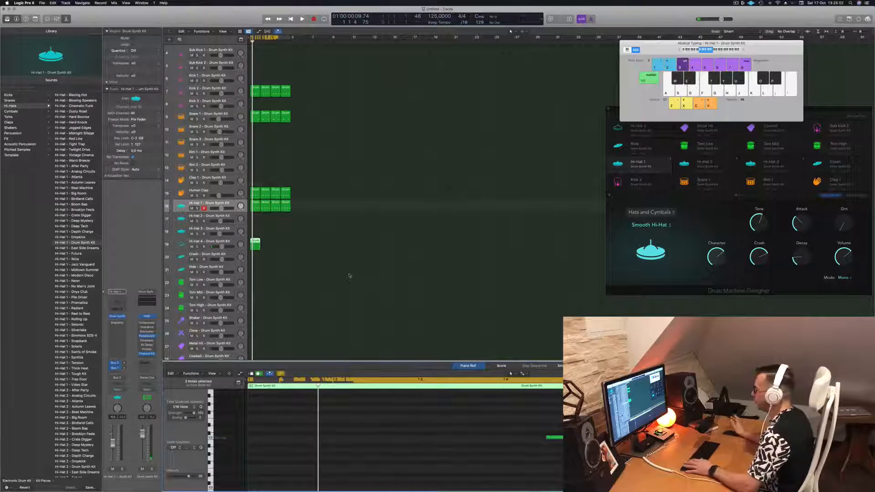
pyautogui.press('space')
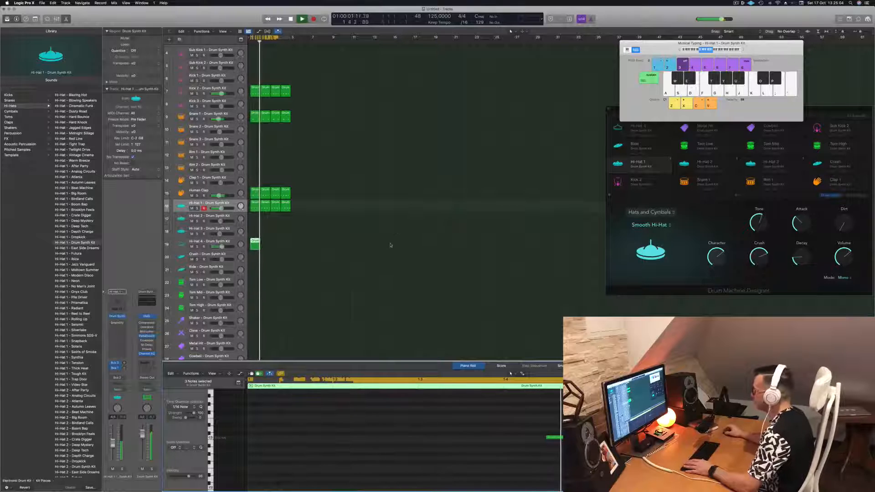
pyautogui.click(259, 245)
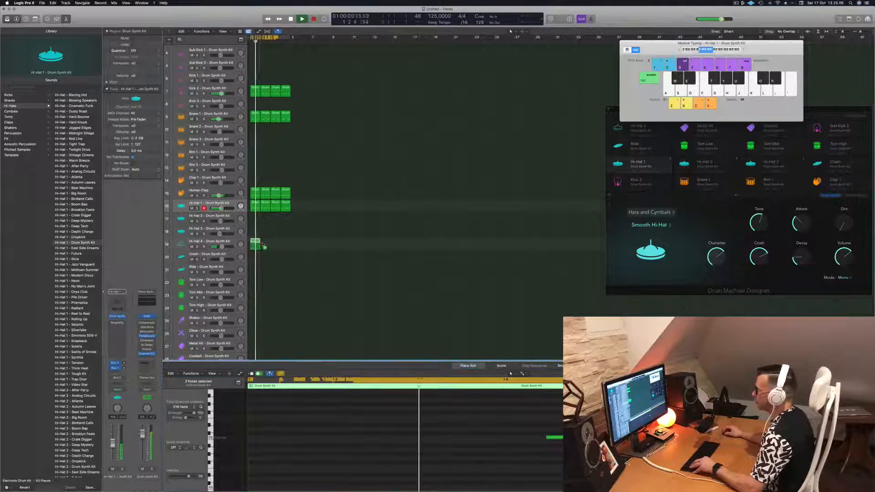
pyautogui.moveTo(263, 246); pyautogui.dragTo(279, 245)
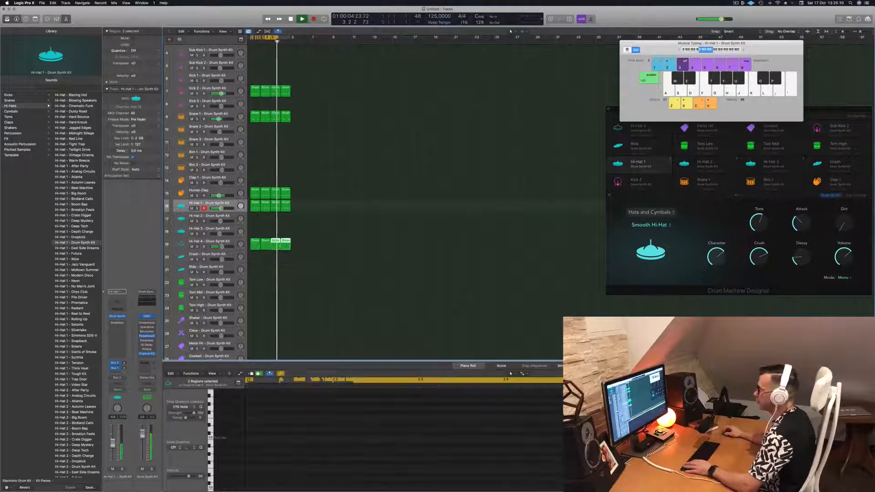
# Lower the Hi-Hat 4 track's channel volume slightly and open its Drum Synth
pyautogui.click(219, 243)
pyautogui.moveTo(113, 444); pyautogui.dragTo(113, 448)
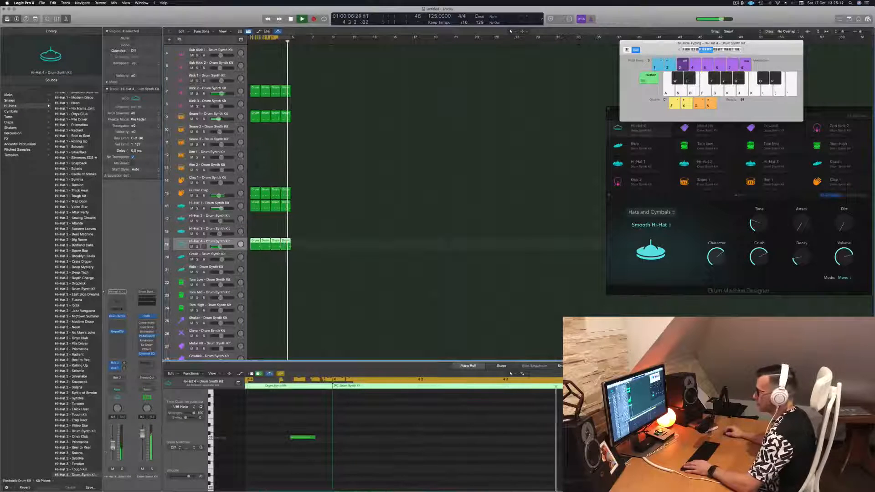
pyautogui.click(118, 316)
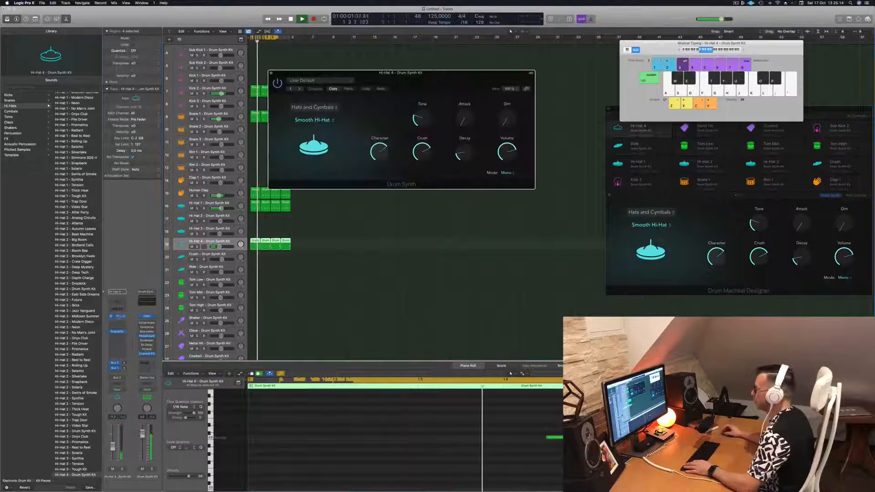
# Audition the Sharp Hi-Hat, Crash Cymbal and Bell Cymbal sounds on Hi-Hat 4 and return to Smooth Hi-Hat
pyautogui.click(332, 121)
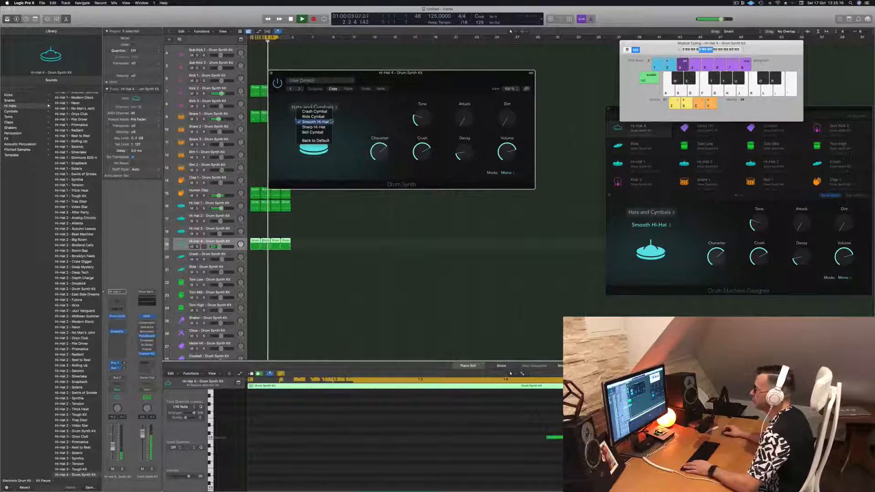
pyautogui.click(324, 127)
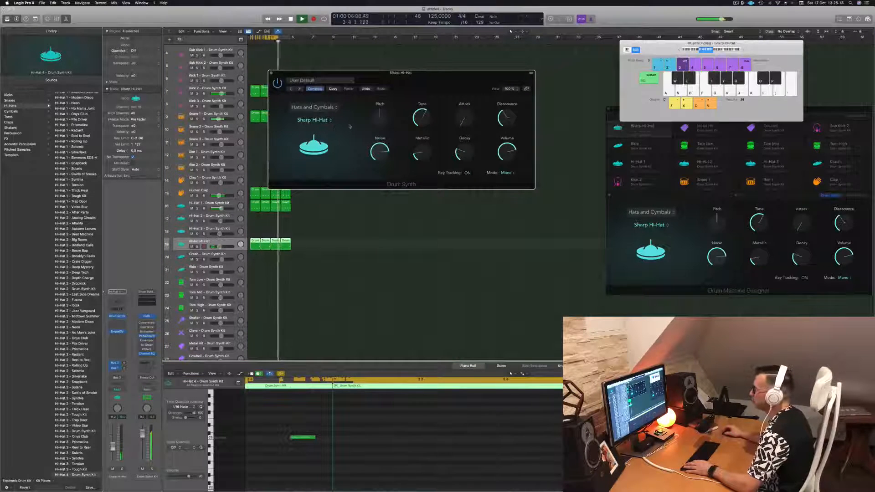
pyautogui.click(324, 120)
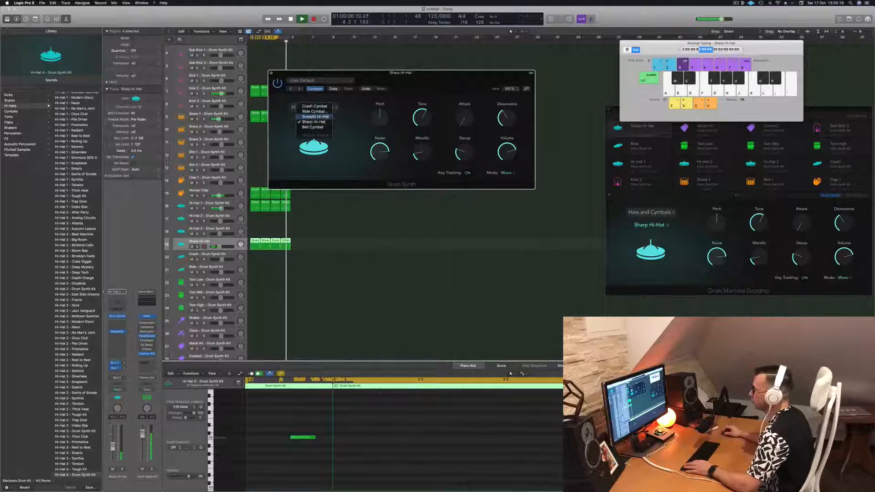
pyautogui.click(319, 106)
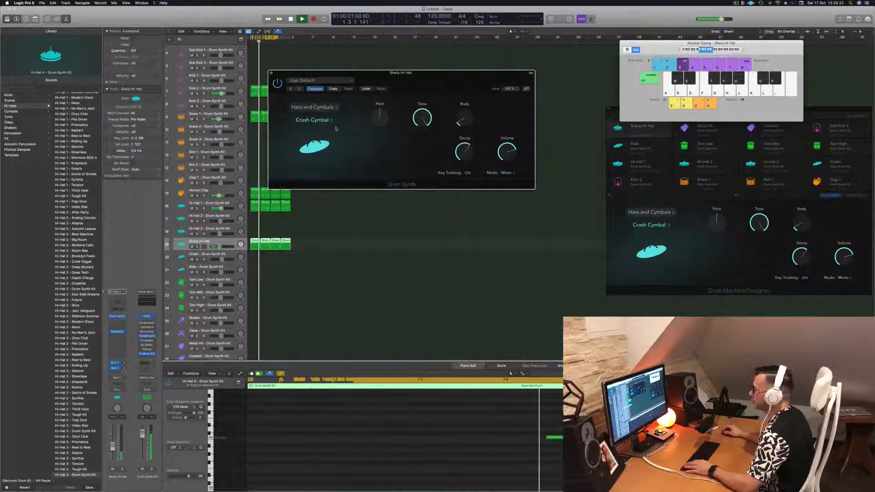
pyautogui.click(330, 122)
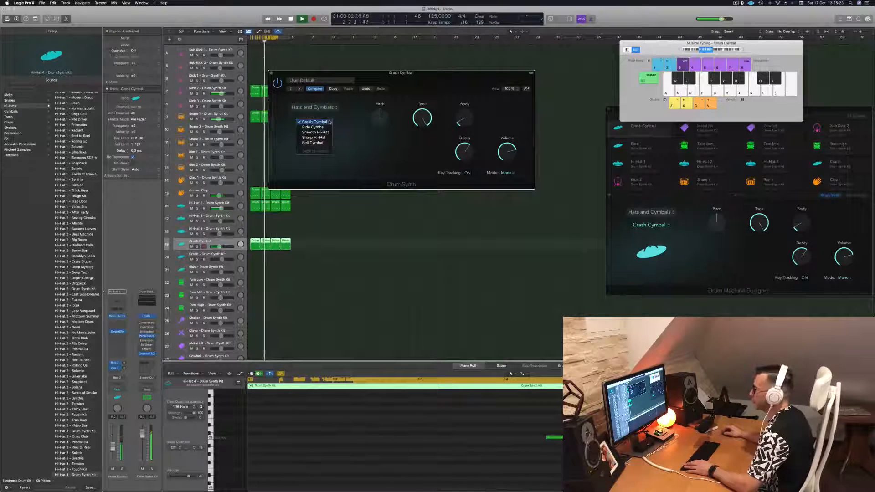
pyautogui.click(314, 143)
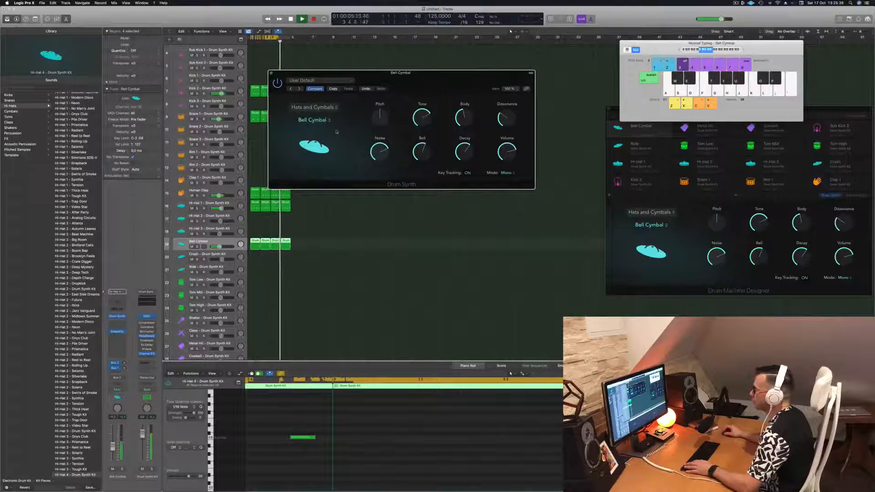
pyautogui.click(322, 122)
pyautogui.click(323, 116)
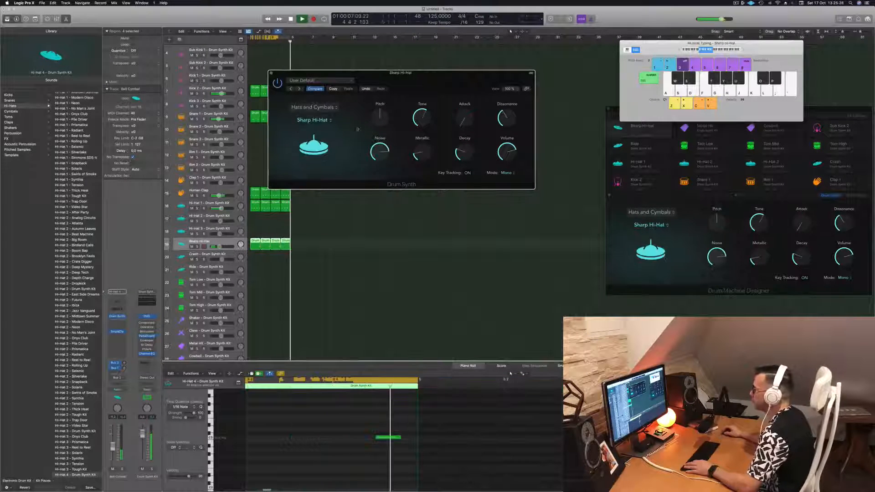
pyautogui.moveTo(392, 105); pyautogui.dragTo(336, 144)
pyautogui.click(268, 161)
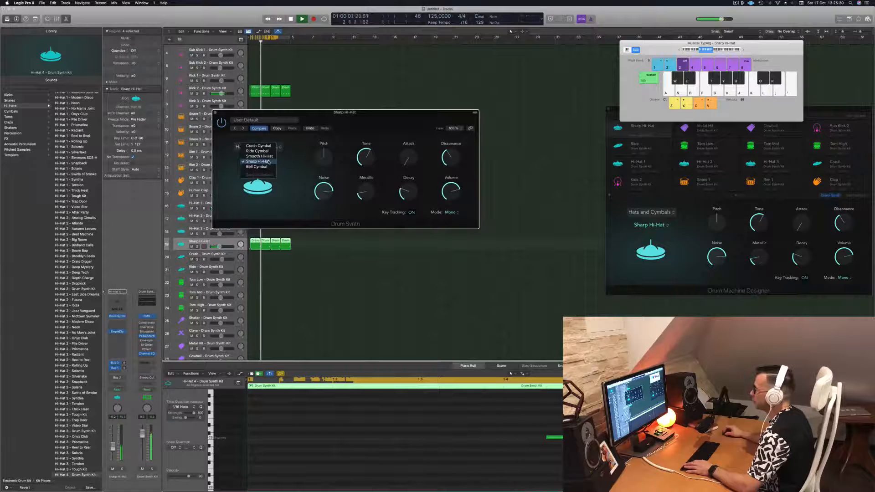
pyautogui.click(260, 156)
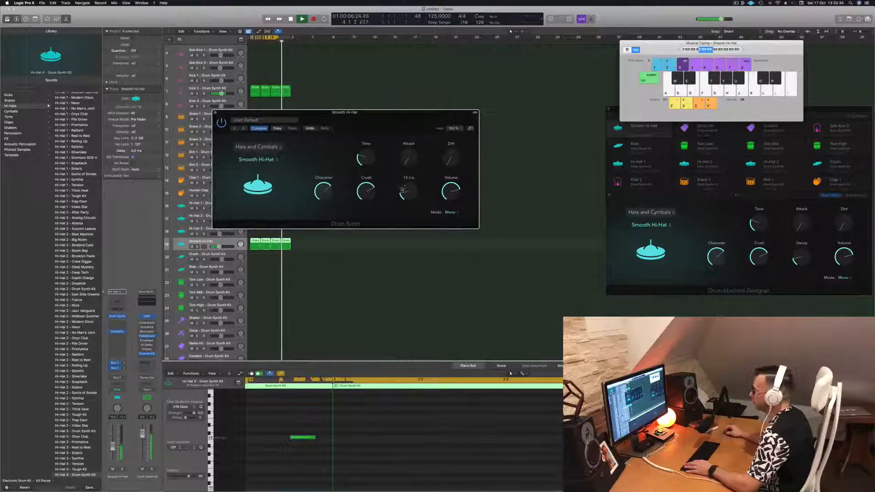
# Try the Smooth Hi-Hat's Decay at its minimum, close the Drum Synth window, and restart the beat
pyautogui.moveTo(408, 180); pyautogui.dragTo(408, 191)
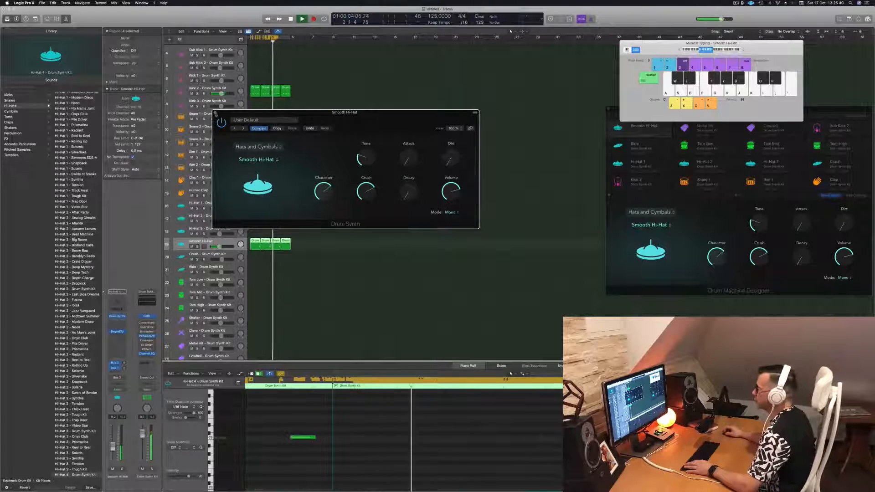
pyautogui.press('super+w')
pyautogui.press('space')
pyautogui.press('space')
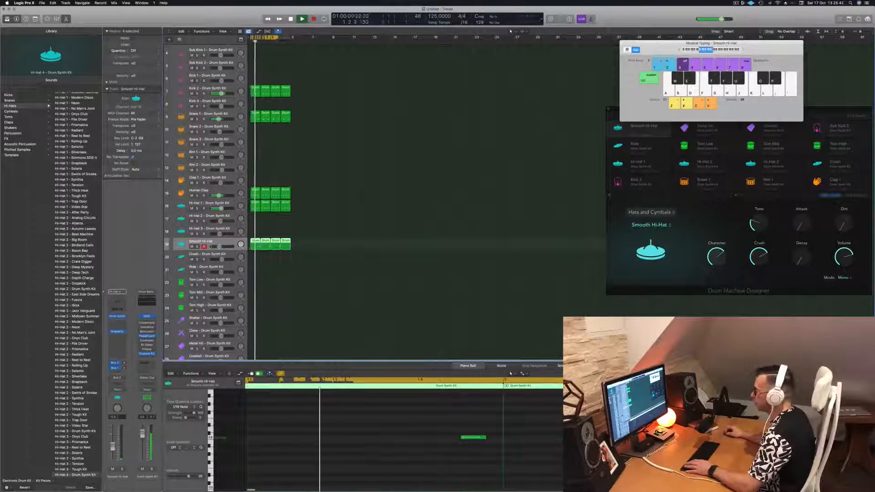
# Listen to the beat from the start with all the Smooth Hi-Hat track's regions selected
pyautogui.hscroll(-5, 411, 429)
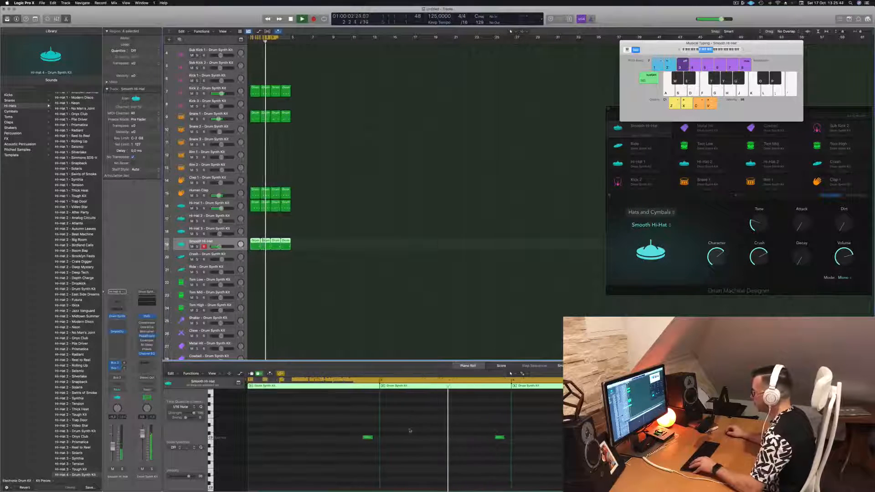
pyautogui.click(423, 428)
pyautogui.click(339, 237)
pyautogui.press('space')
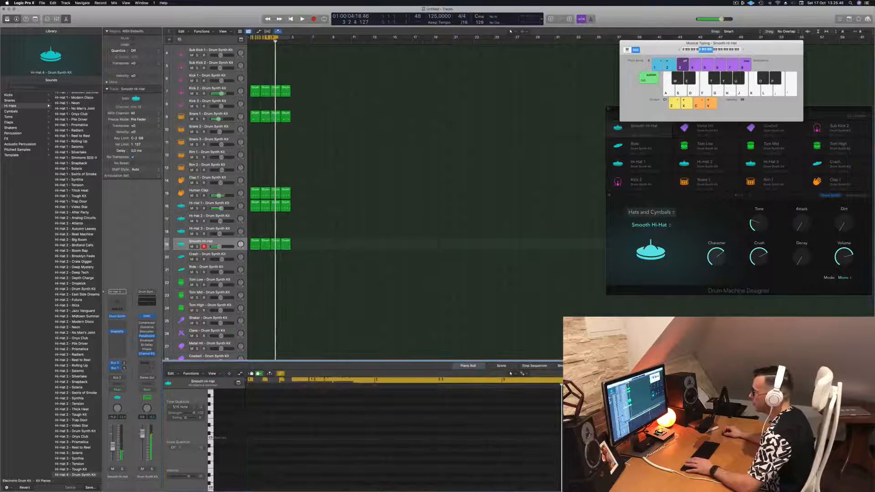
pyautogui.click(230, 244)
pyautogui.press('space')
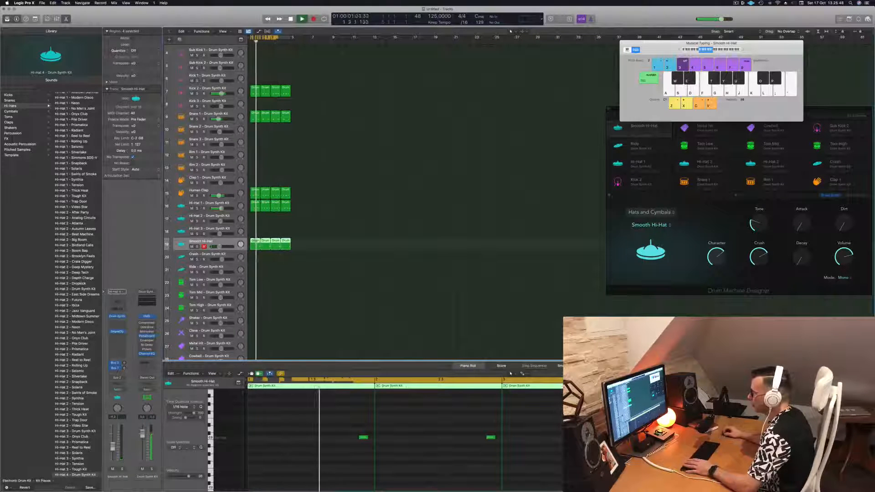
pyautogui.press('space')
pyautogui.press('space')
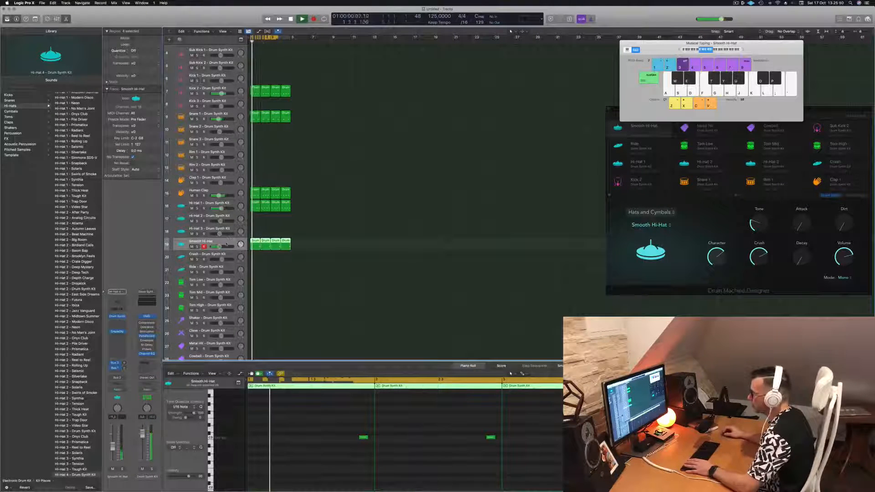
# Reopen the Smooth Hi-Hat's Drum Synth, raise the Decay to about a third, try the Attack, and close the window
pyautogui.click(118, 317)
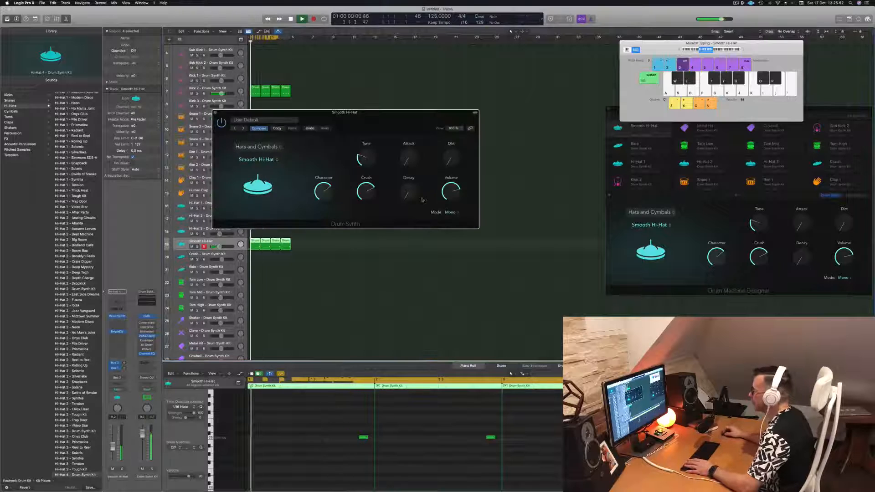
pyautogui.moveTo(405, 195)
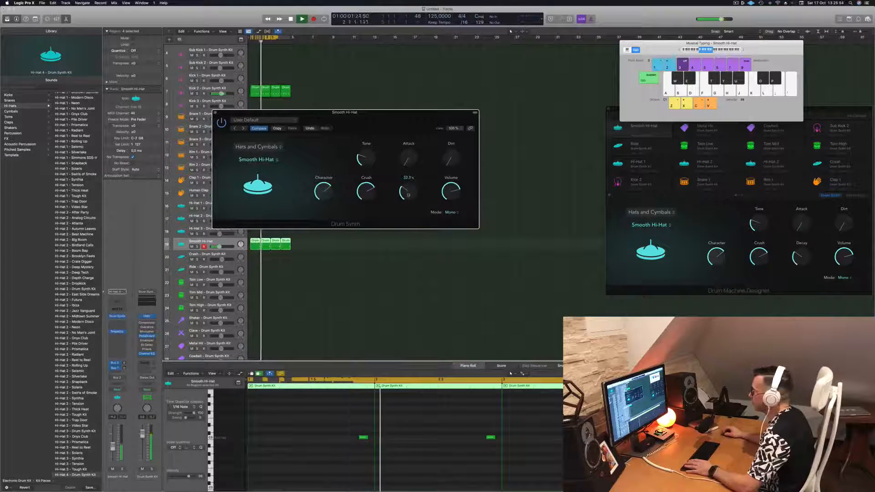
pyautogui.moveTo(408, 193); pyautogui.dragTo(454, 194)
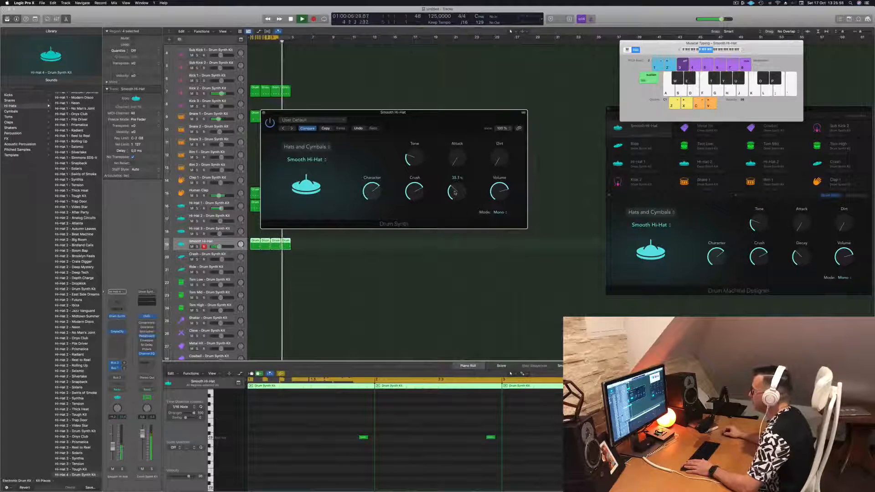
pyautogui.moveTo(454, 162)
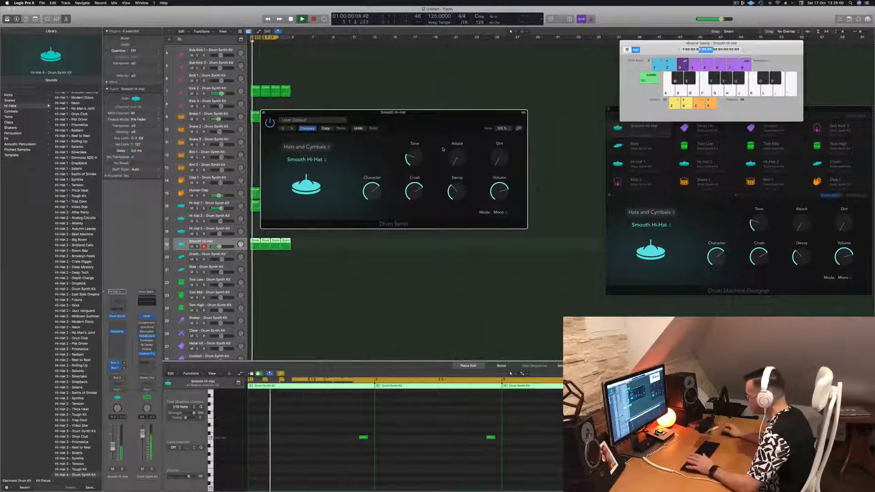
pyautogui.moveTo(454, 162); pyautogui.dragTo(466, 221)
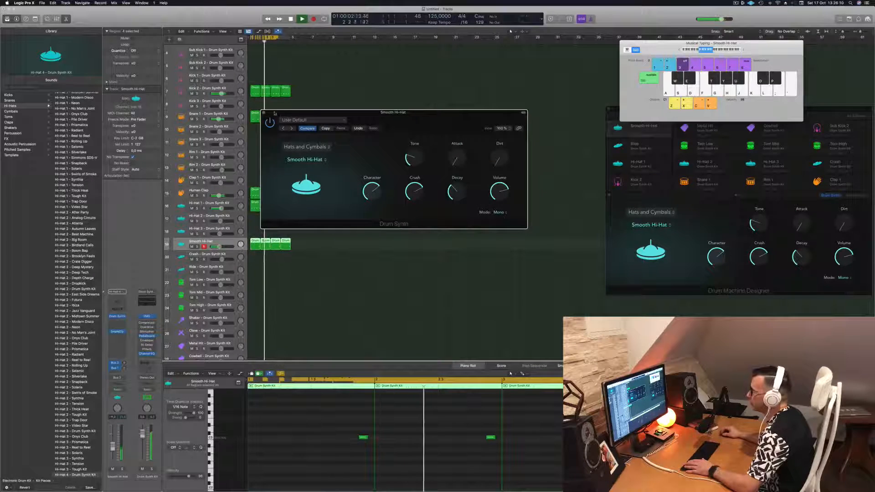
pyautogui.click(263, 113)
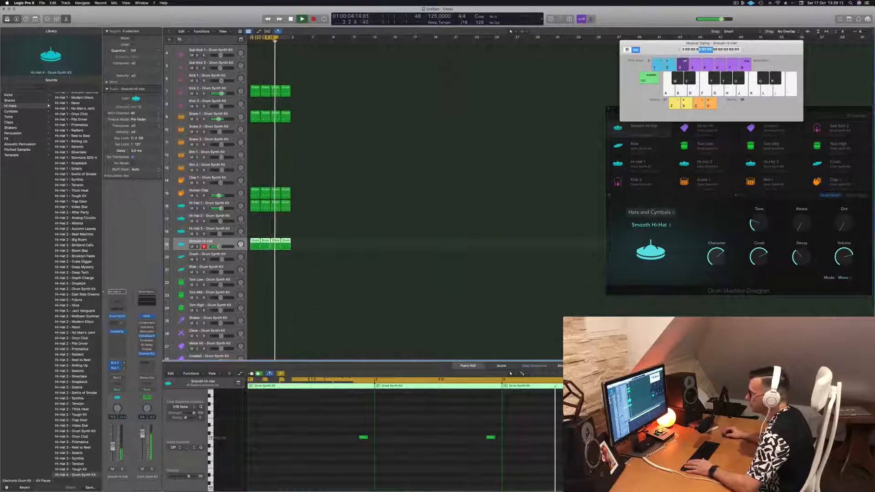
pyautogui.click(119, 317)
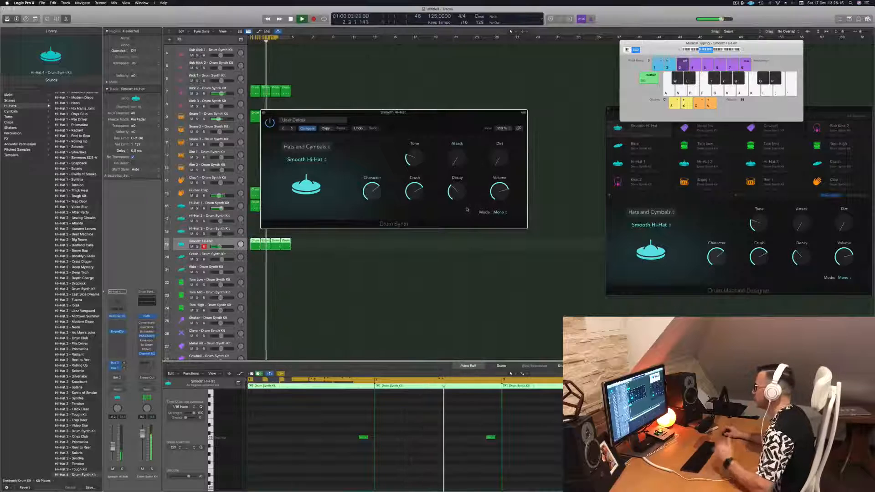
pyautogui.click(263, 113)
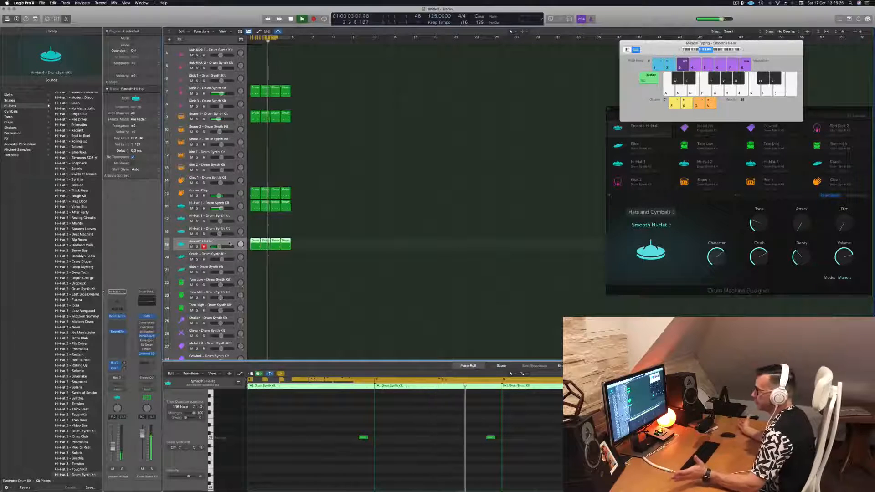
# Stop playback, copy a four-note first-bar region to the Crash track, and delete all its notes except the first
pyautogui.scroll(-3, 327, 274)
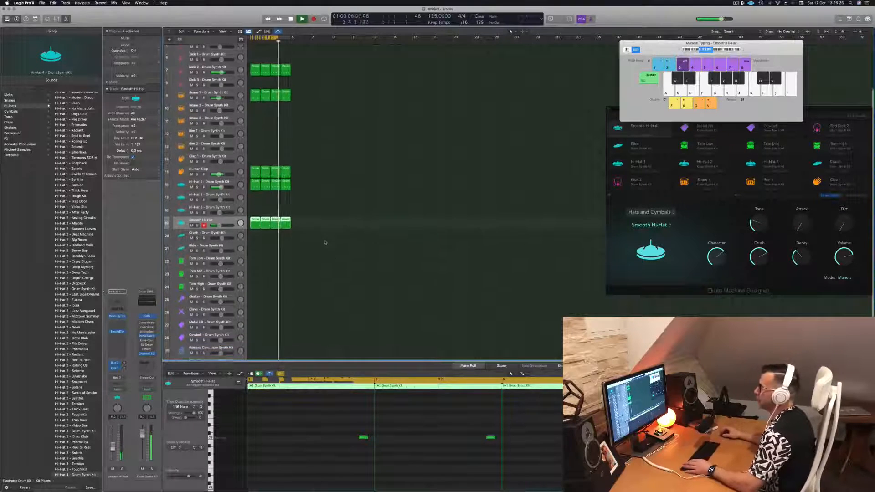
pyautogui.scroll(-1, 337, 178)
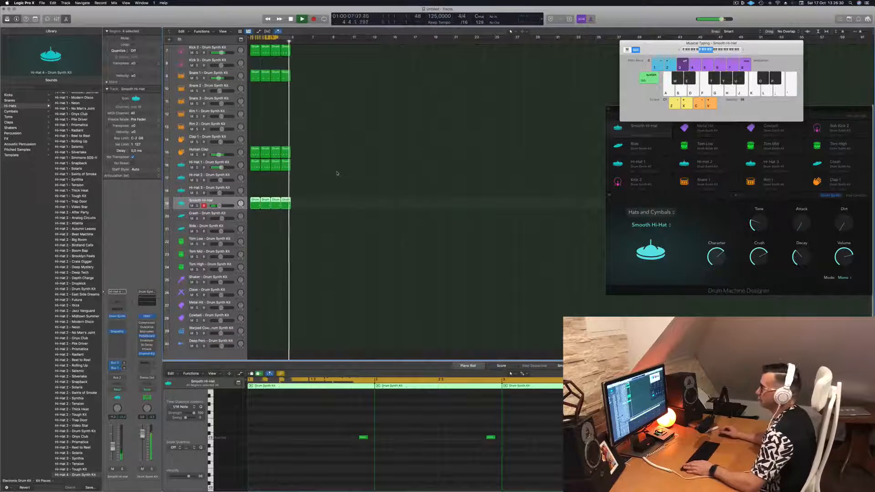
pyautogui.press('space')
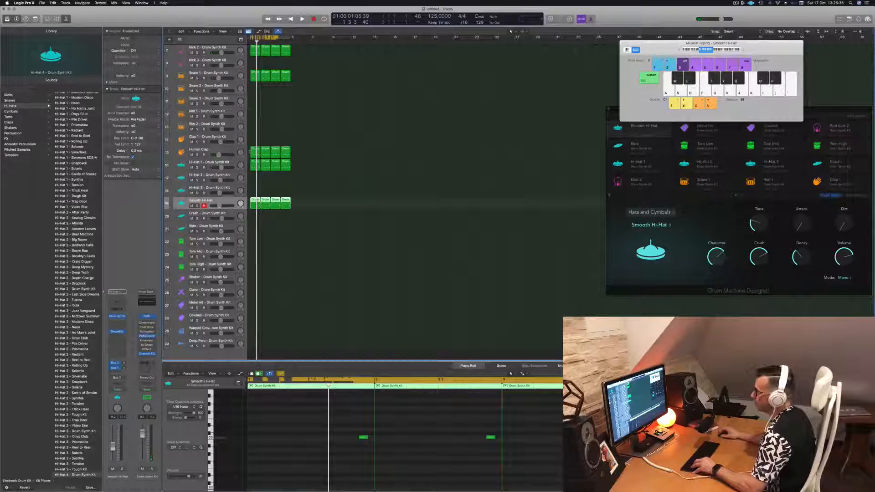
pyautogui.click(253, 150)
pyautogui.moveTo(254, 150); pyautogui.dragTo(252, 218)
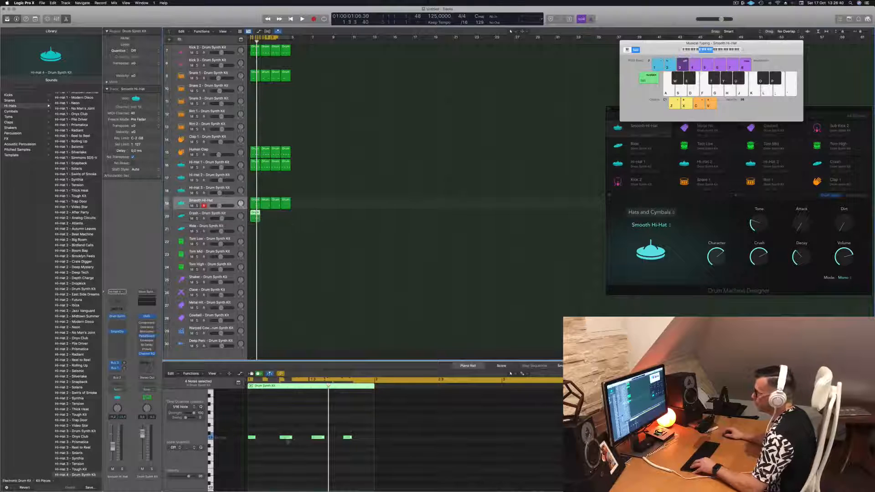
pyautogui.press('space')
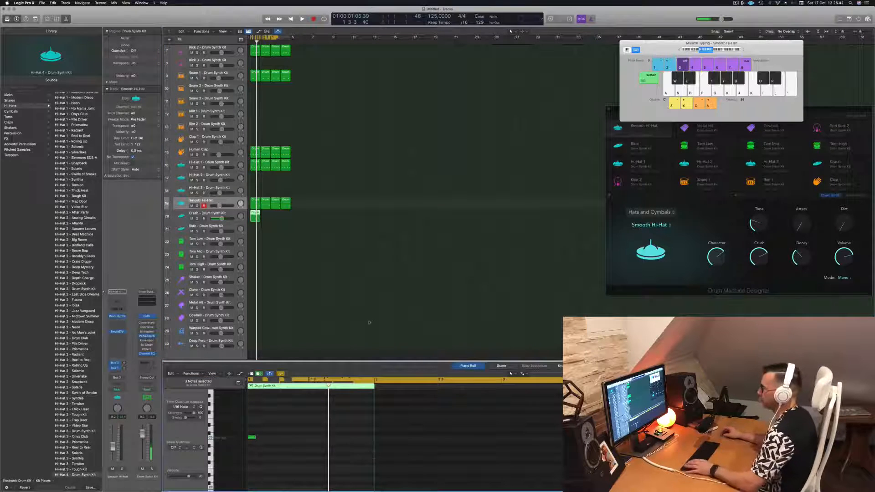
pyautogui.press('space')
# Select all regions and repeat them three times so the beat fills 16 bars, and return to the start
pyautogui.click(232, 215)
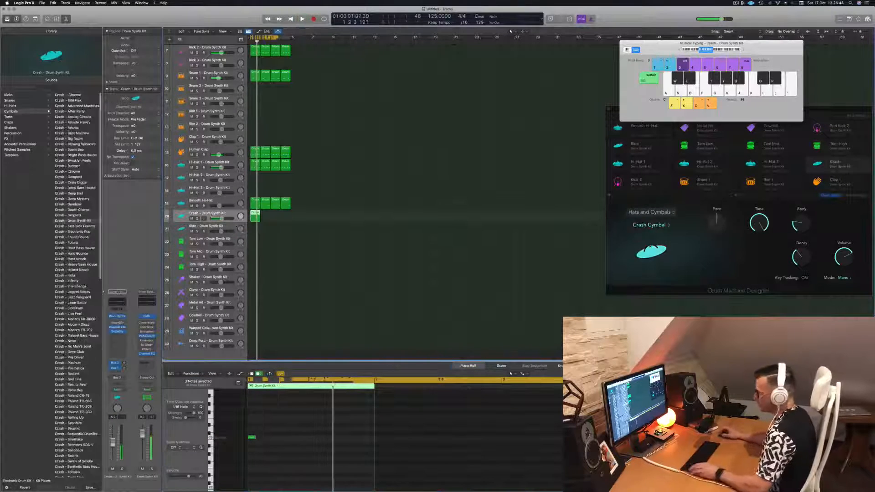
pyautogui.press('super+a')
pyautogui.press('super+r')
pyautogui.press('super+r')
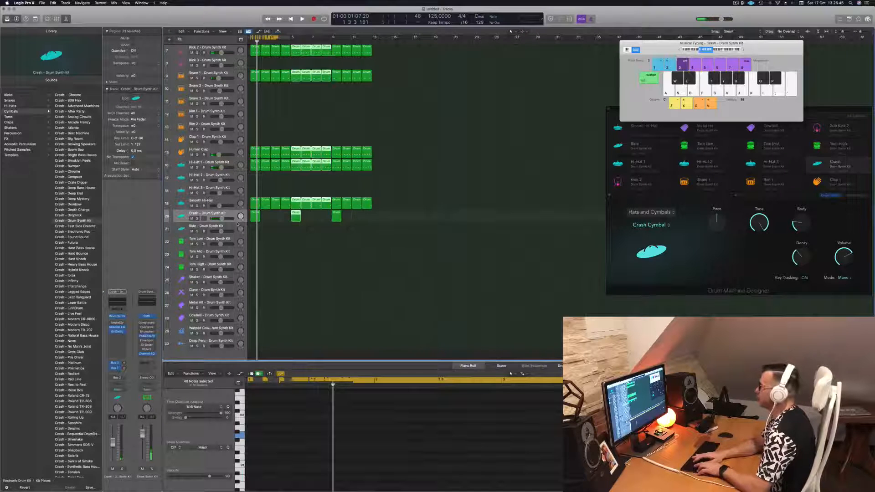
pyautogui.press('super+r')
pyautogui.press('Return')
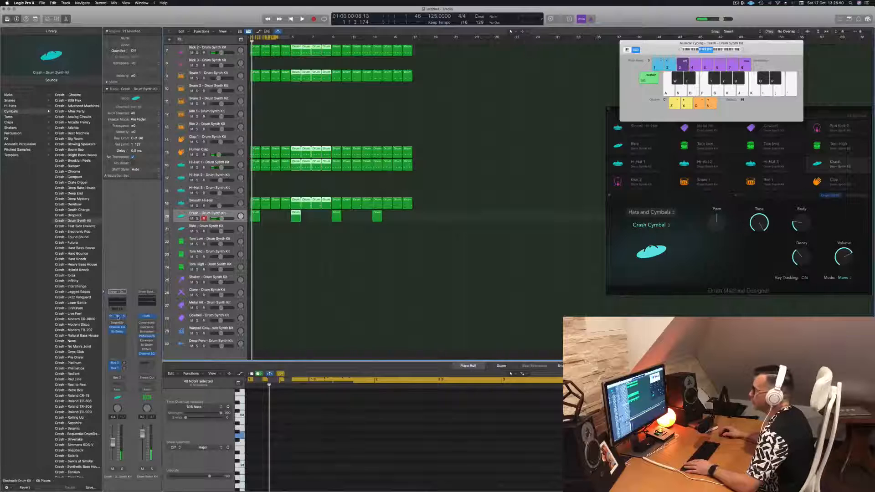
# Start playback with the Crash track's Drum Synth open, try the Ride Cymbal model, and switch back to Crash Cymbal
pyautogui.click(118, 317)
pyautogui.press('space')
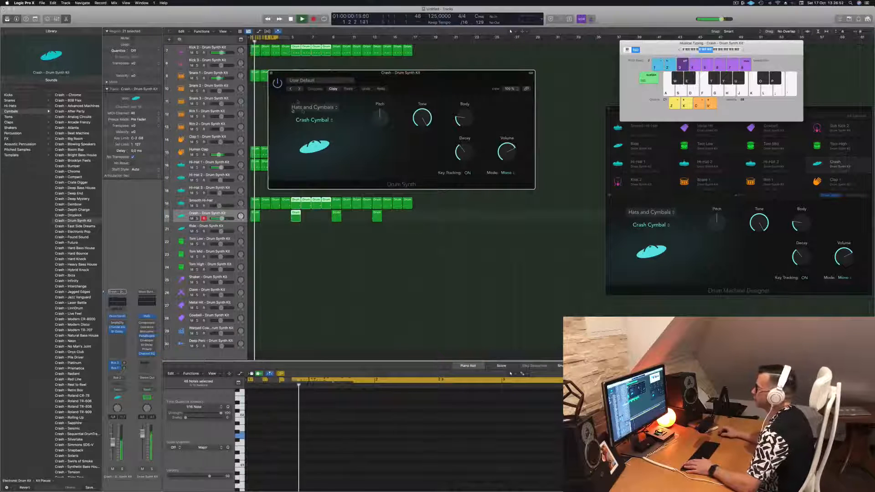
pyautogui.click(319, 108)
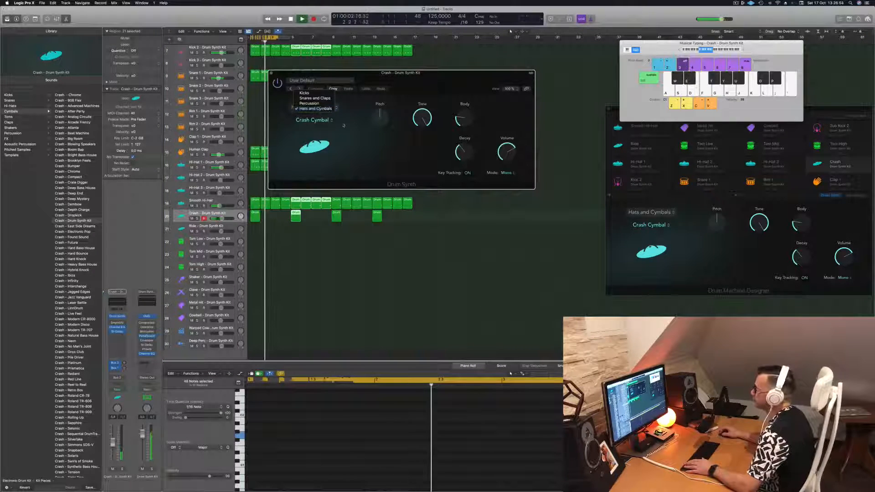
pyautogui.click(320, 108)
pyautogui.click(321, 121)
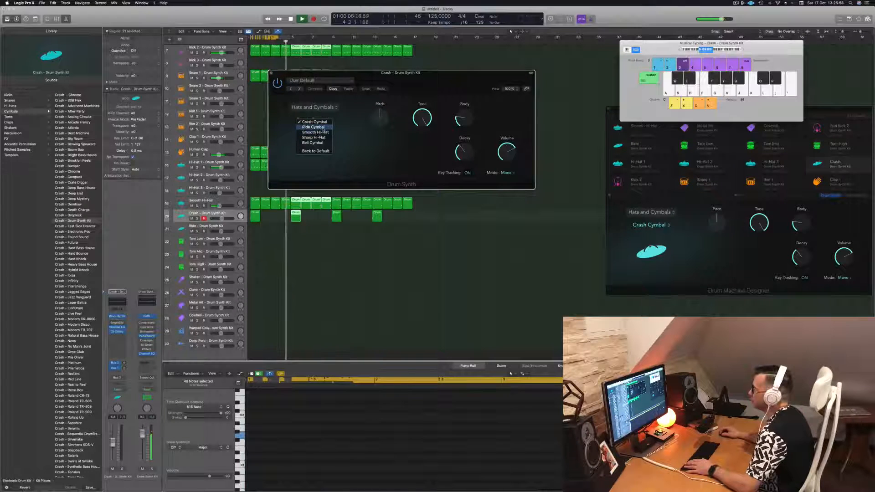
pyautogui.click(314, 127)
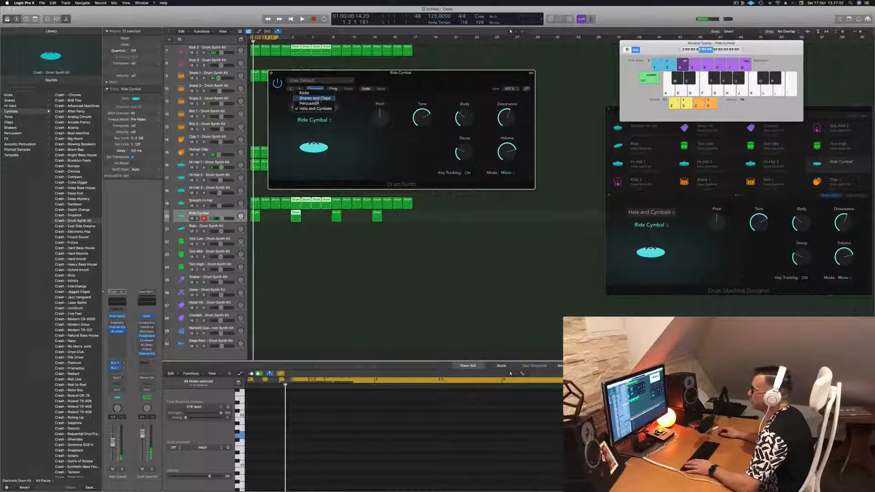
pyautogui.click(319, 124)
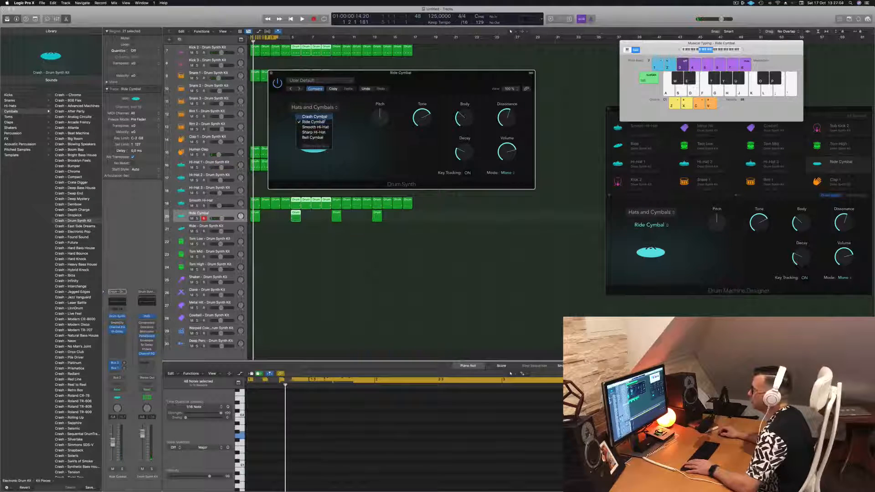
pyautogui.click(320, 117)
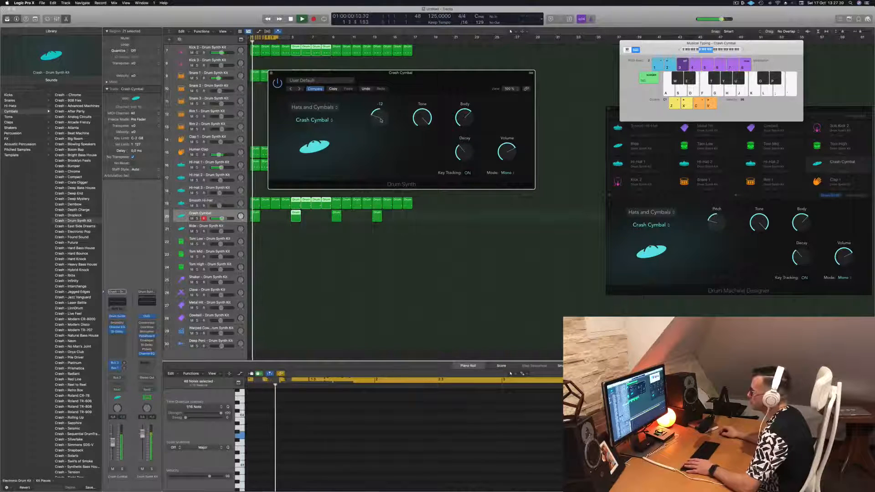
# Try lower Pitch settings on the Crash Cymbal, return the Pitch to centre, and close its Drum Synth window
pyautogui.moveTo(412, 96); pyautogui.dragTo(424, 95)
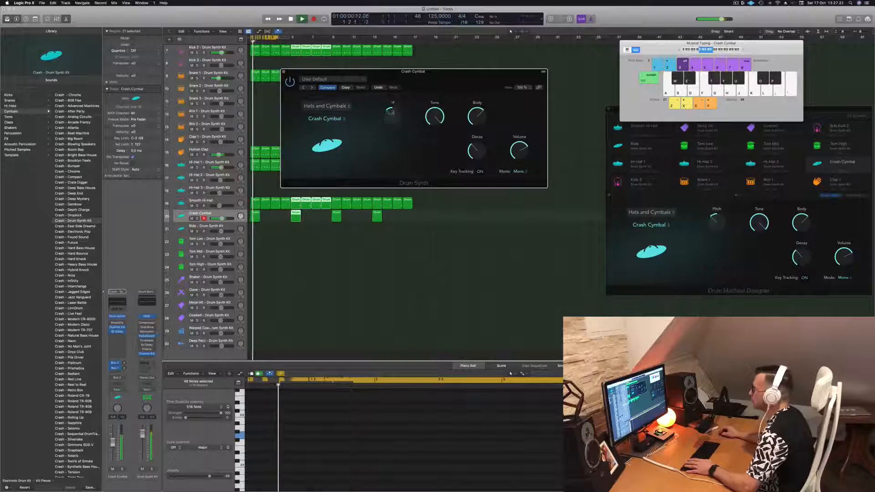
pyautogui.moveTo(399, 100); pyautogui.dragTo(487, 89)
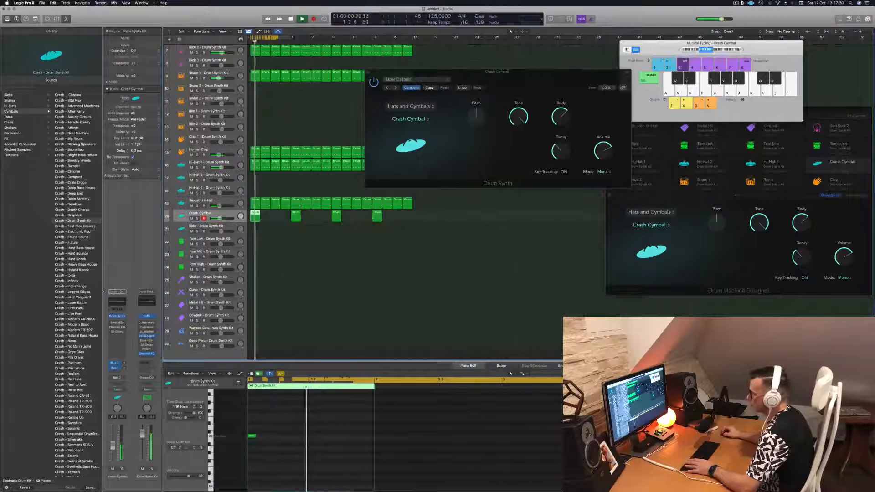
pyautogui.moveTo(518, 71); pyautogui.dragTo(436, 81)
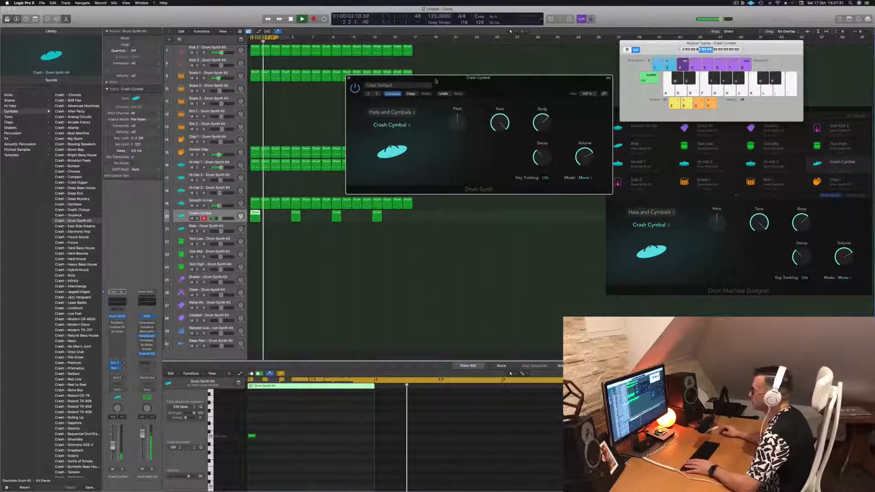
pyautogui.click(349, 78)
# Extend the cycle range to cover all 16 bars and listen through the beat while looking over the tracks
pyautogui.moveTo(290, 37); pyautogui.dragTo(413, 53)
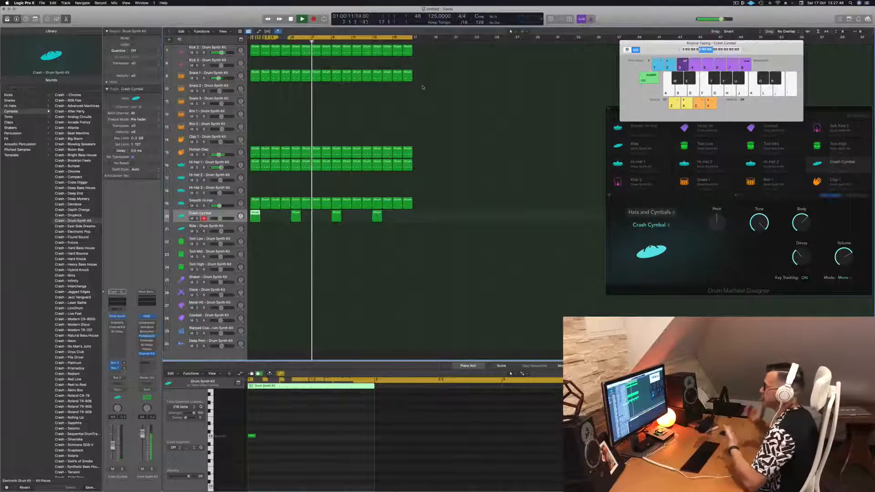
pyautogui.scroll(2, 368, 132)
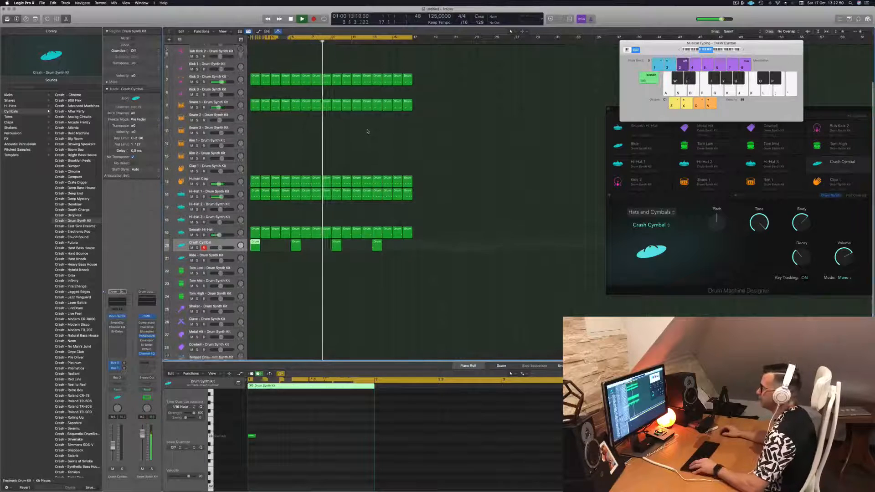
pyautogui.scroll(4, 368, 131)
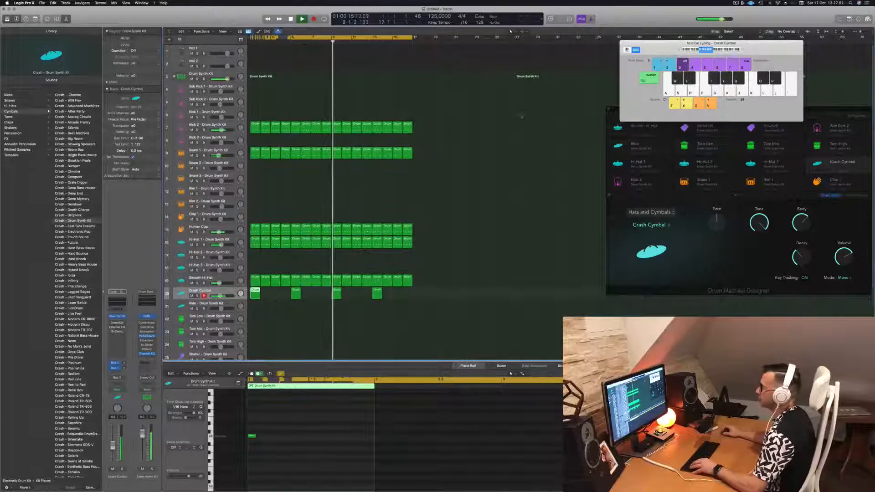
pyautogui.click(479, 158)
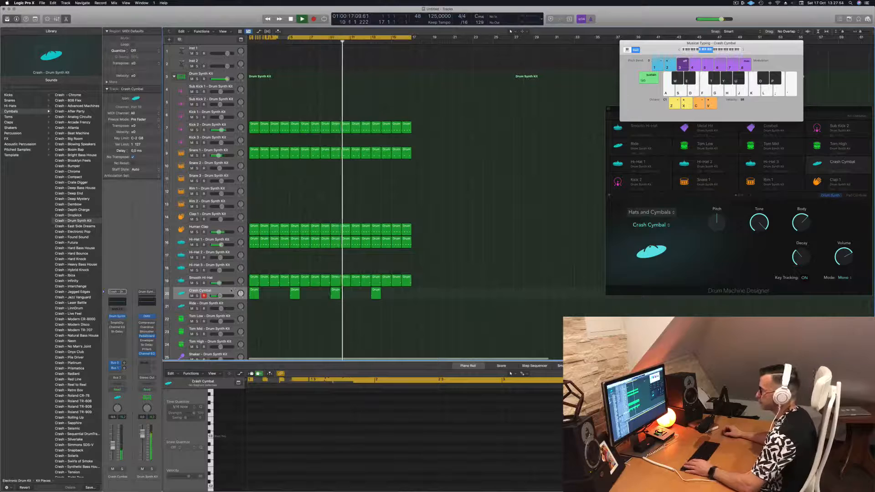
pyautogui.click(231, 290)
pyautogui.scroll(-1, 486, 226)
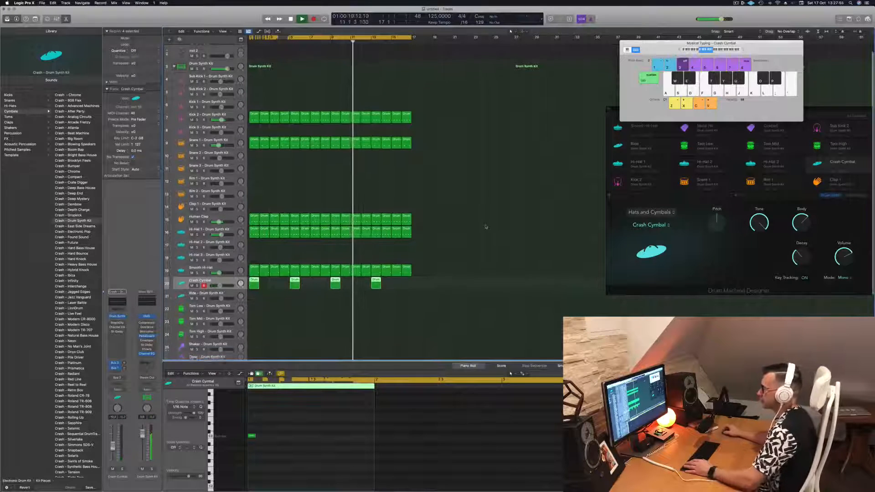
pyautogui.scroll(-4, 486, 227)
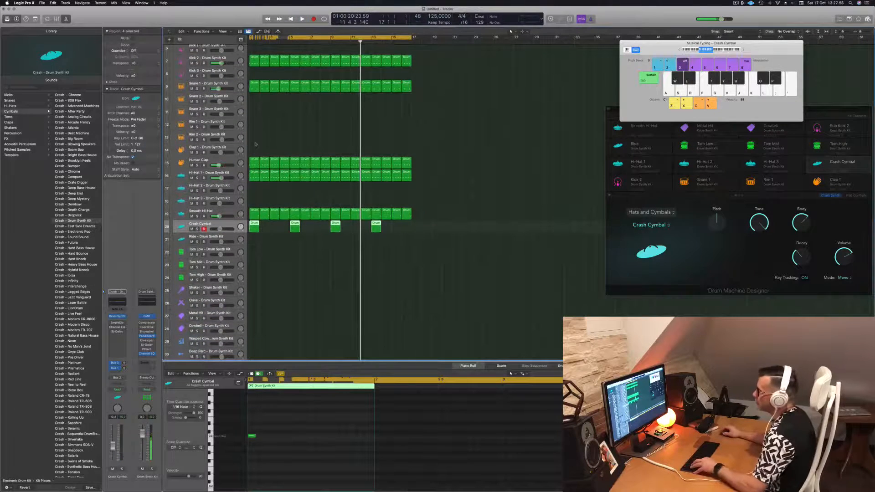
# Copy the first Hi-Hat 1 region to the Ride track, shift its four notes to start on the first beat, and play from the start
pyautogui.click(253, 176)
pyautogui.moveTo(253, 178); pyautogui.dragTo(256, 238)
pyautogui.press('Return')
pyautogui.press('space')
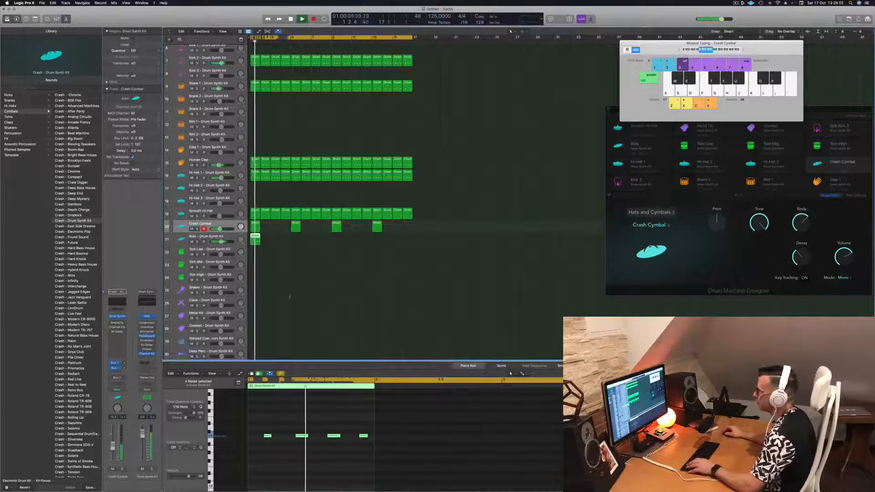
pyautogui.moveTo(264, 427); pyautogui.dragTo(448, 453)
pyautogui.press('Return')
pyautogui.press('space')
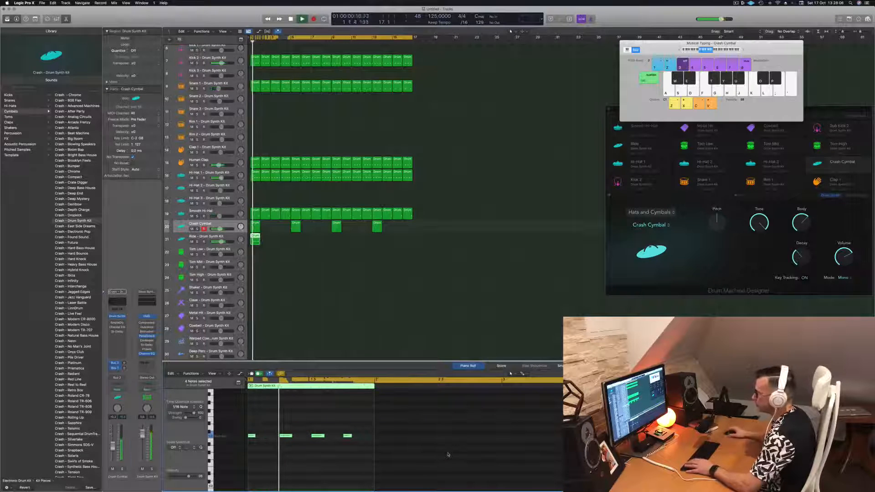
# Open the Ride track's Drum Synth and change its model to Ride Cymbal while the beat plays
pyautogui.click(230, 237)
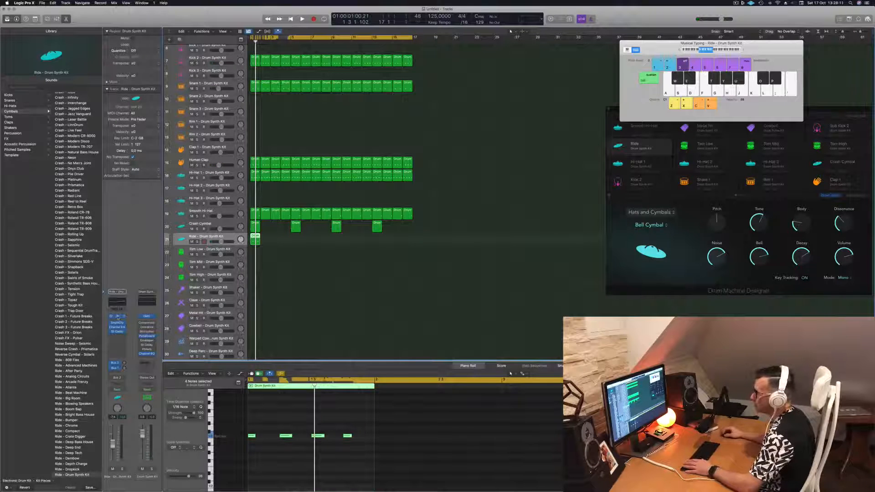
pyautogui.click(117, 317)
pyautogui.press('Return')
pyautogui.press('space')
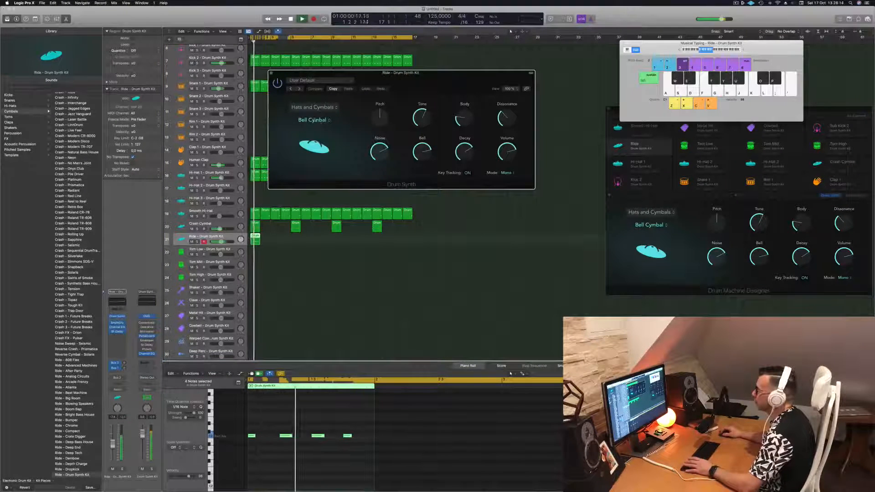
pyautogui.click(314, 120)
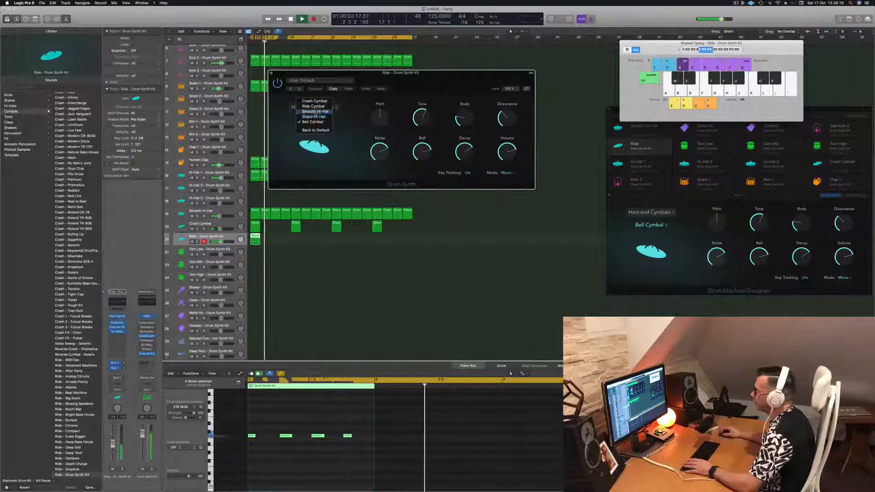
pyautogui.click(313, 106)
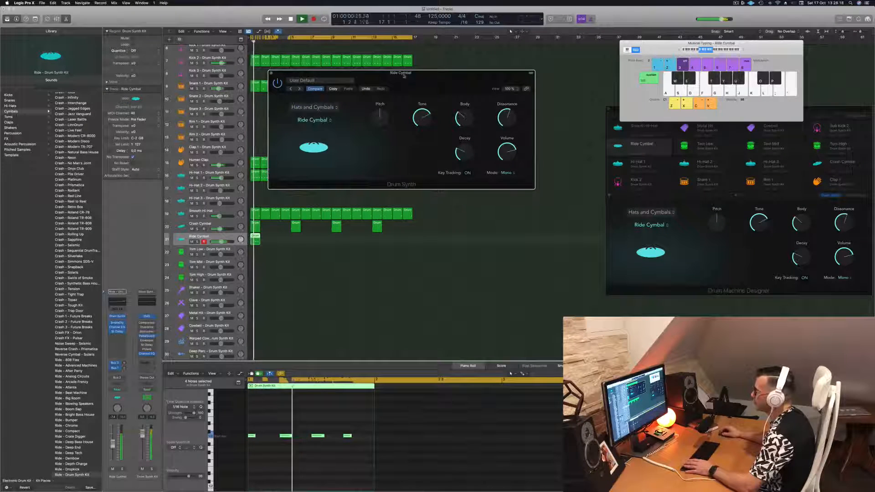
# Raise the Ride Cymbal's Pitch, lower Tone, Body and Dissonance to zero, shorten the Decay, and move the window clear of the regions
pyautogui.moveTo(404, 76); pyautogui.dragTo(471, 76)
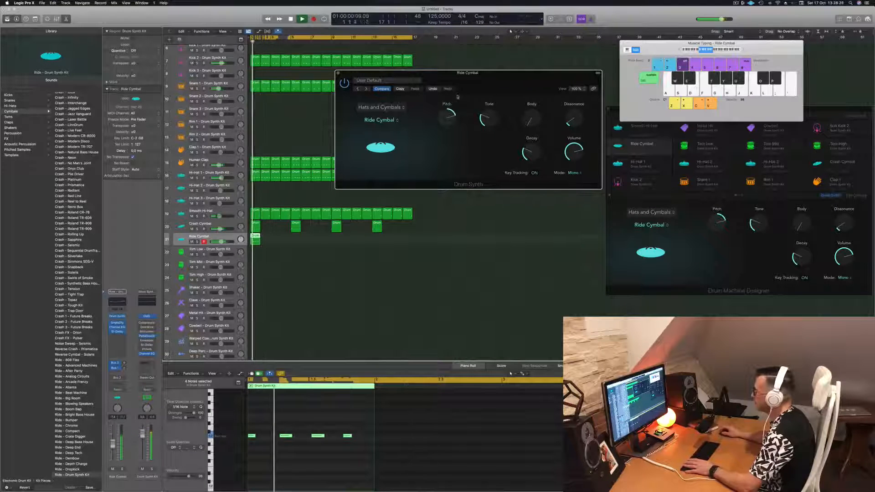
pyautogui.moveTo(464, 117); pyautogui.dragTo(352, 117)
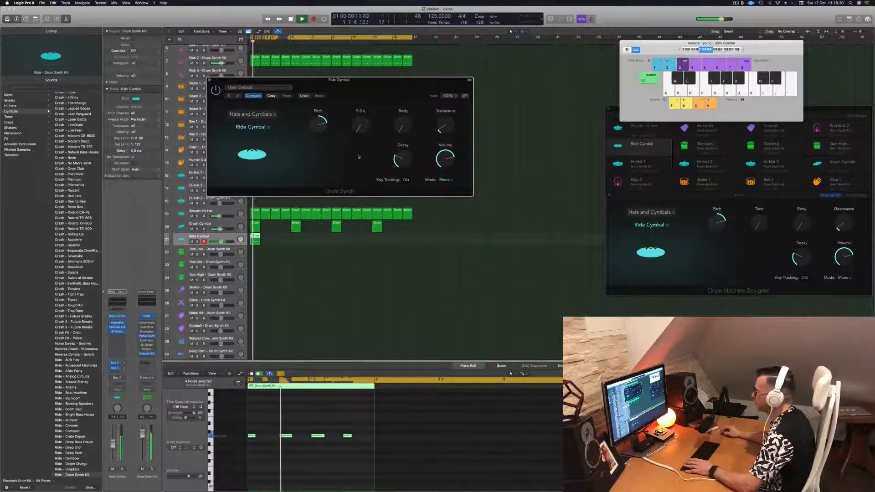
pyautogui.moveTo(400, 160); pyautogui.dragTo(400, 169)
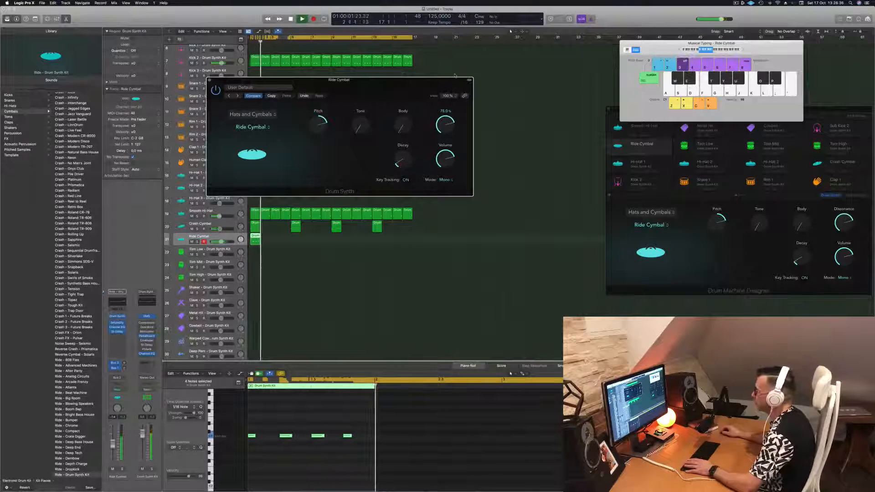
pyautogui.moveTo(455, 81); pyautogui.dragTo(679, 87)
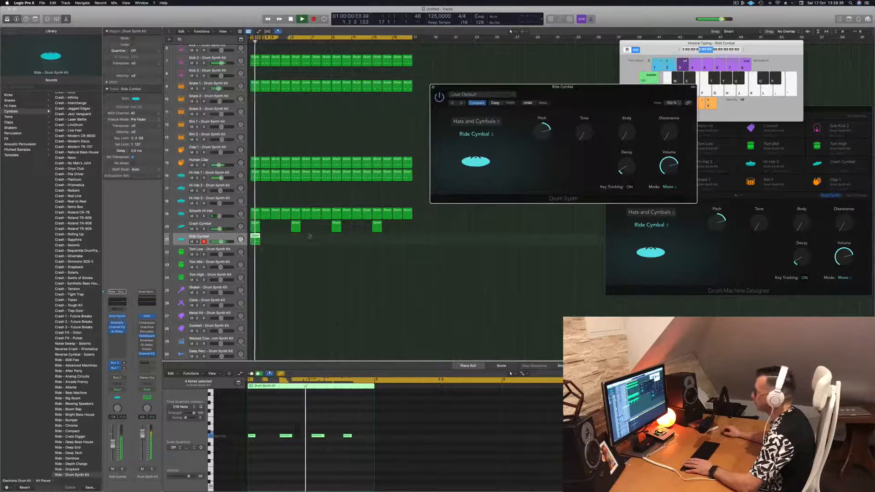
# Repeat the Ride Cymbal region across all 16 bars and play the beat from the start
pyautogui.moveTo(256, 240); pyautogui.dragTo(332, 241)
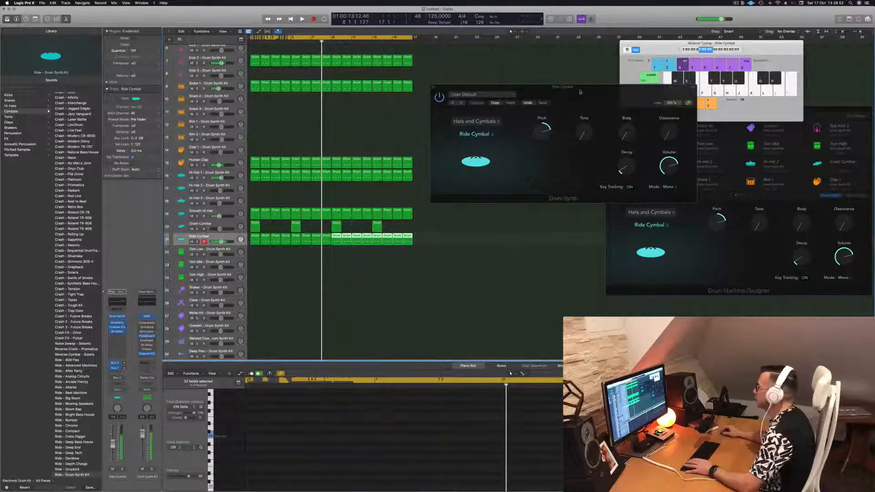
pyautogui.press('space')
pyautogui.moveTo(505, 100); pyautogui.dragTo(435, 114)
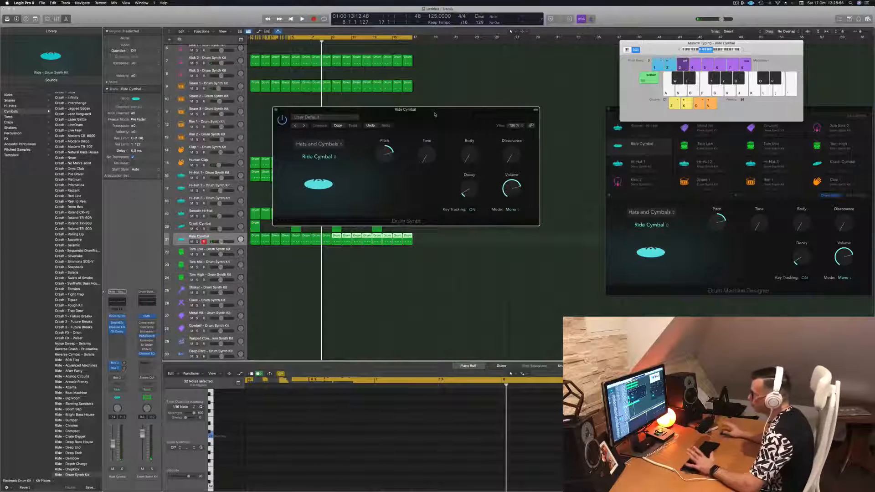
pyautogui.press('Return')
pyautogui.press('space')
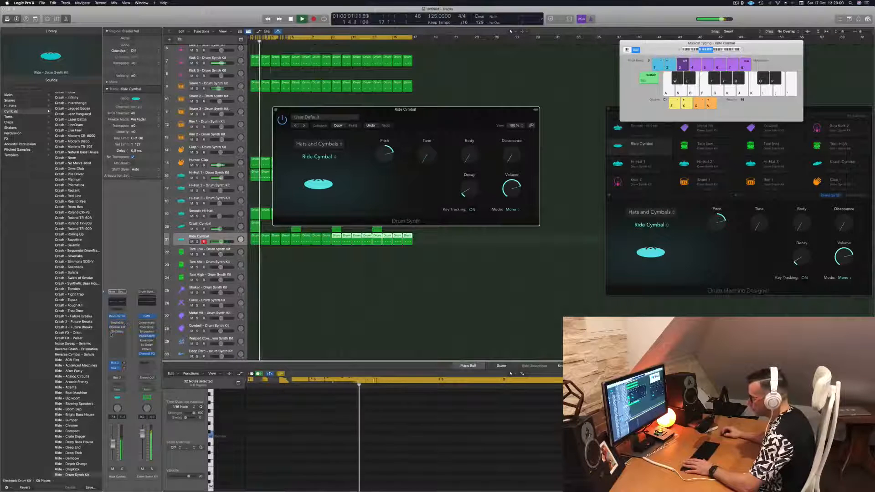
# Raise the Ride Cymbal track's volume slightly, set its Pitch to 0, and select all its regions
pyautogui.moveTo(113, 446); pyautogui.dragTo(113, 441)
pyautogui.moveTo(384, 154); pyautogui.dragTo(380, 173)
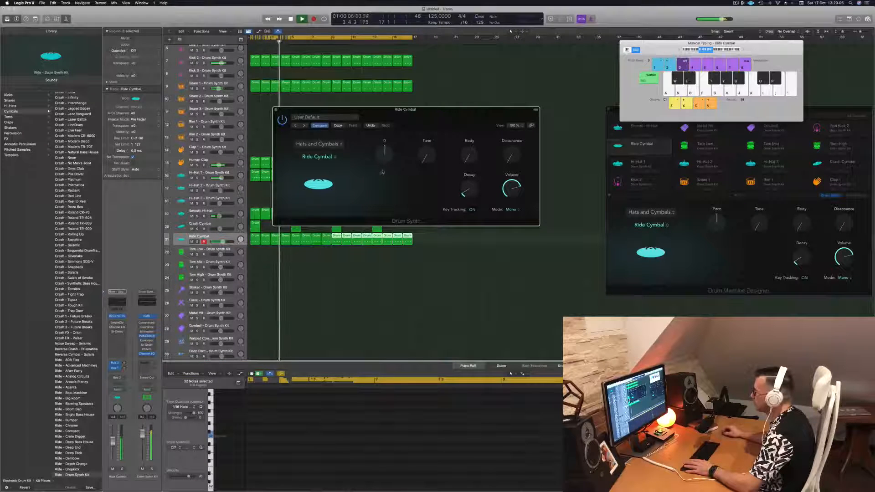
pyautogui.moveTo(430, 110); pyautogui.dragTo(717, 110)
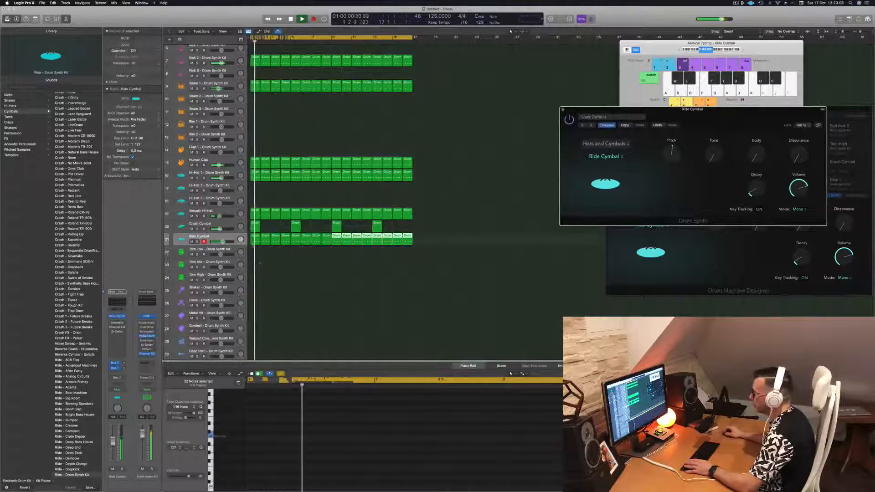
pyautogui.click(449, 247)
pyautogui.moveTo(449, 246); pyautogui.dragTo(423, 244)
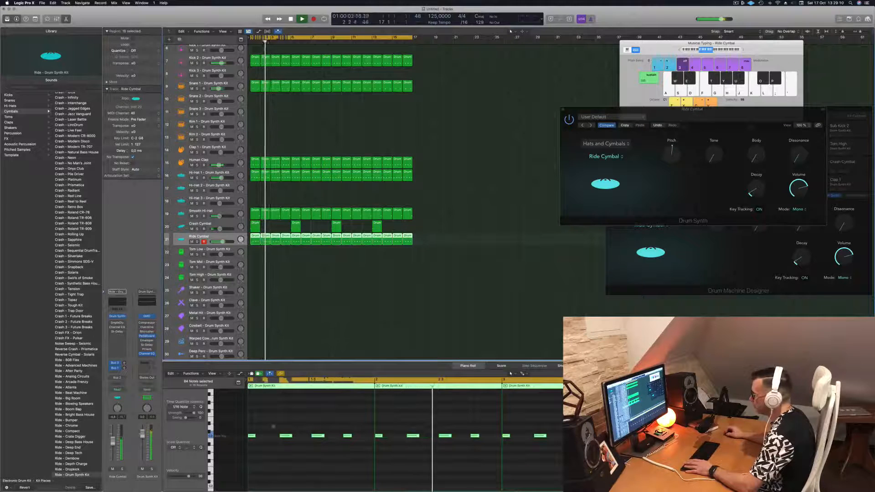
# Try the Bell Cymbal model on the ride sound, return to Ride Cymbal, and raise its Tone to just under half
pyautogui.moveTo(693, 110); pyautogui.dragTo(458, 120)
pyautogui.click(365, 169)
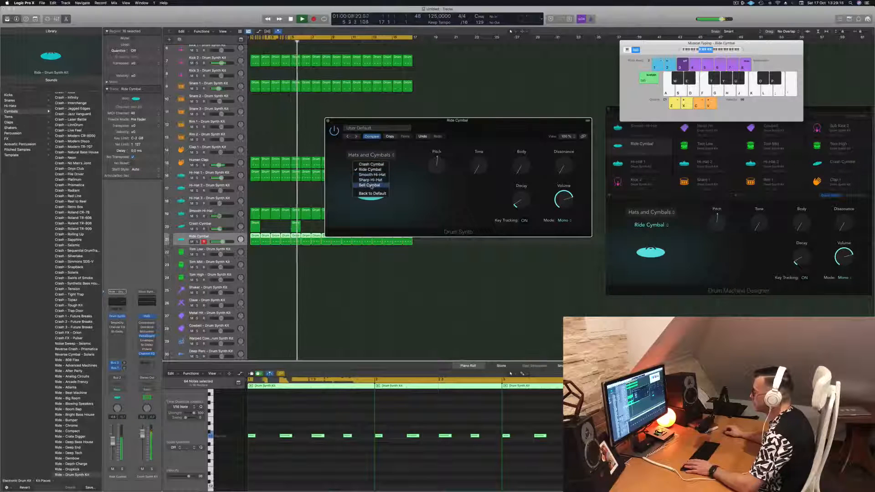
pyautogui.click(370, 185)
pyautogui.click(371, 168)
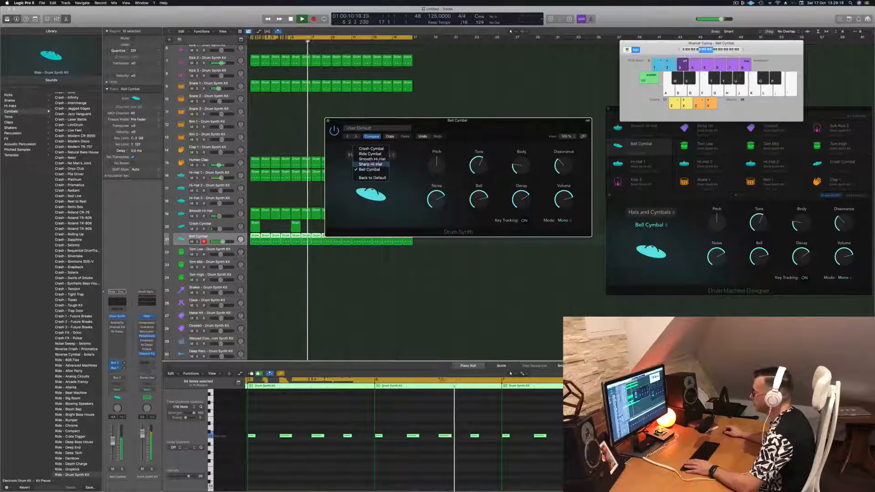
pyautogui.click(372, 156)
pyautogui.moveTo(436, 166)
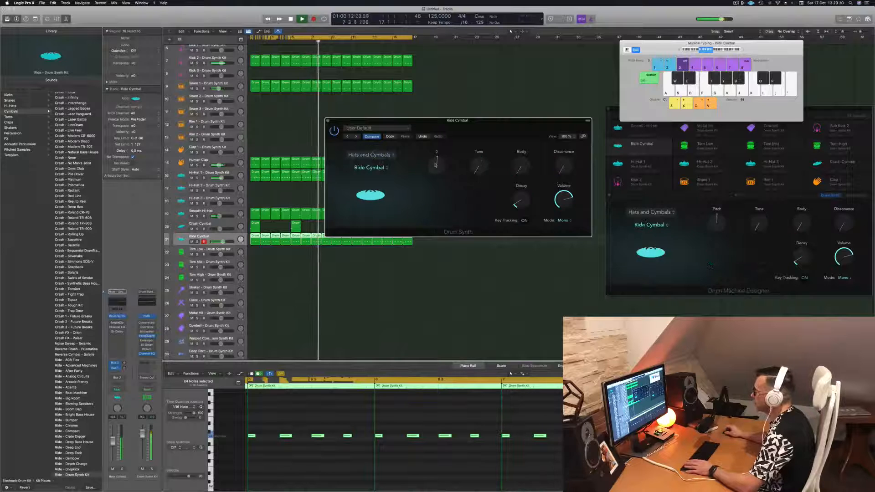
pyautogui.moveTo(480, 167); pyautogui.dragTo(497, 138)
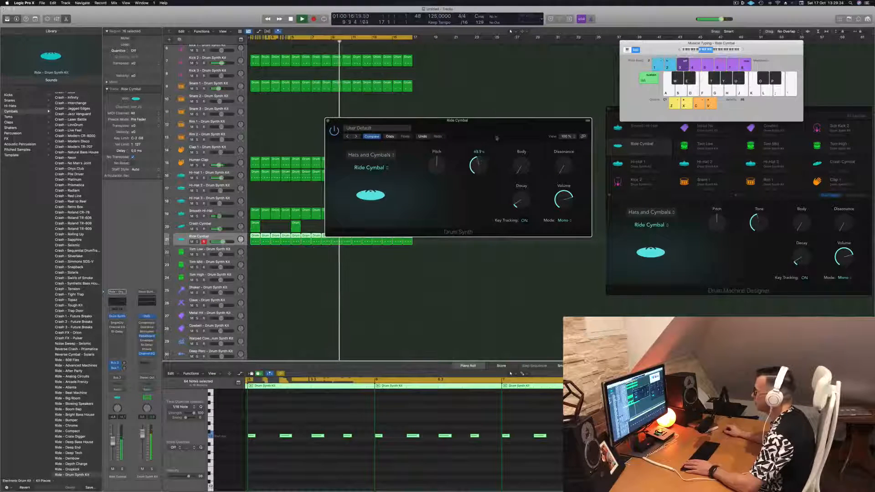
# Try more Body on the Ride Cymbal, reset Tone and Body to zero, and set Dissonance to about a quarter
pyautogui.moveTo(523, 164); pyautogui.dragTo(530, 123)
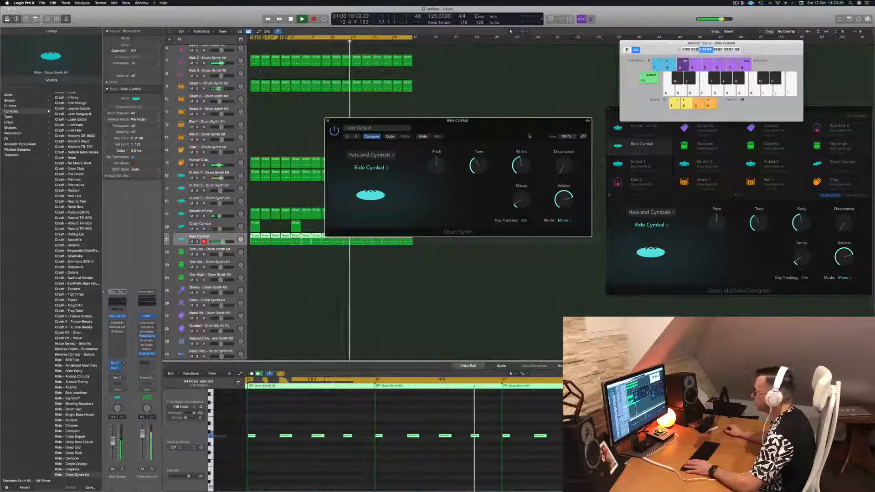
pyautogui.keyDown('alt'); pyautogui.click(475, 168); pyautogui.keyUp('alt')
pyautogui.keyDown('alt'); pyautogui.click(520, 169); pyautogui.keyUp('alt')
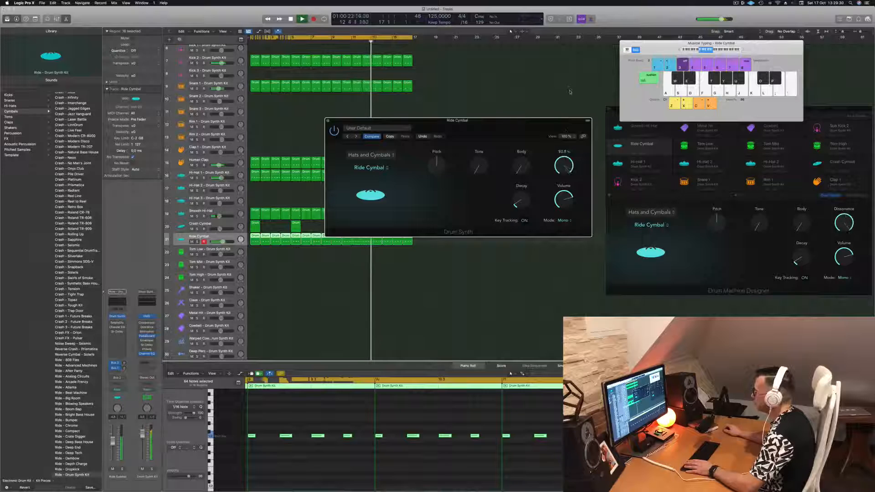
pyautogui.moveTo(568, 130); pyautogui.dragTo(569, 155)
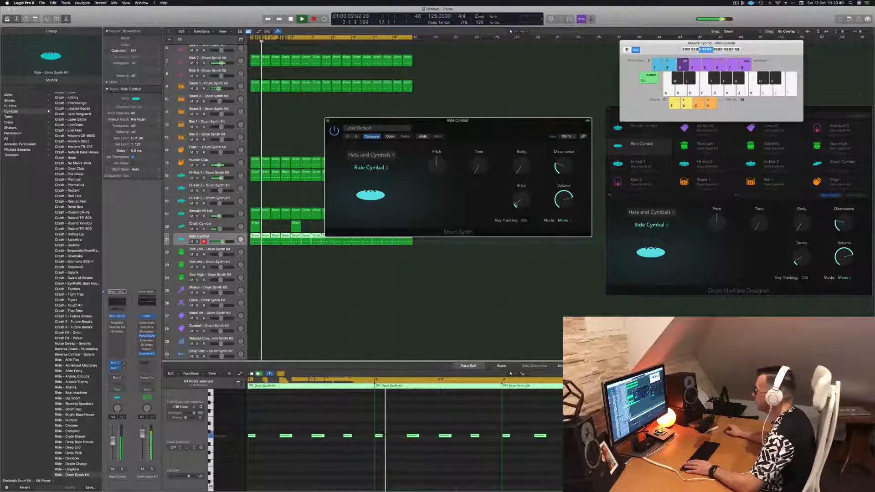
# Lengthen the Ride Cymbal's Decay slightly, raise its Volume, close the synth window and replay the beat from the start
pyautogui.moveTo(519, 211); pyautogui.dragTo(565, 203)
pyautogui.moveTo(564, 201)
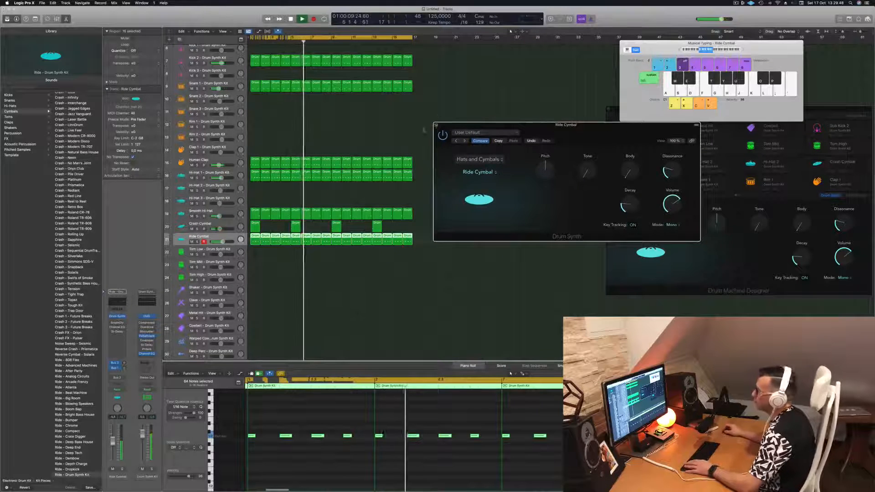
pyautogui.click(328, 120)
pyautogui.press('Return')
pyautogui.press('space')
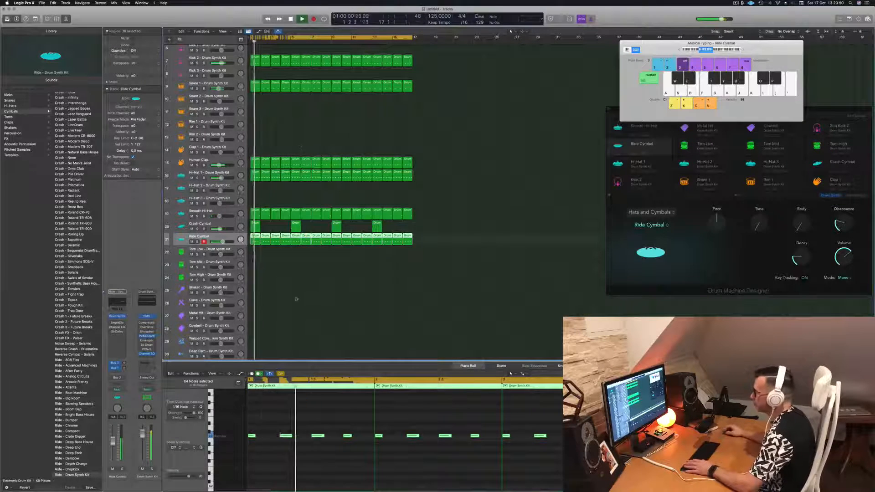
# Deselect the ride regions, shrink the track heights until the whole drum kit fits in view, and stop playback
pyautogui.click(279, 289)
pyautogui.scroll(-1, 279, 288)
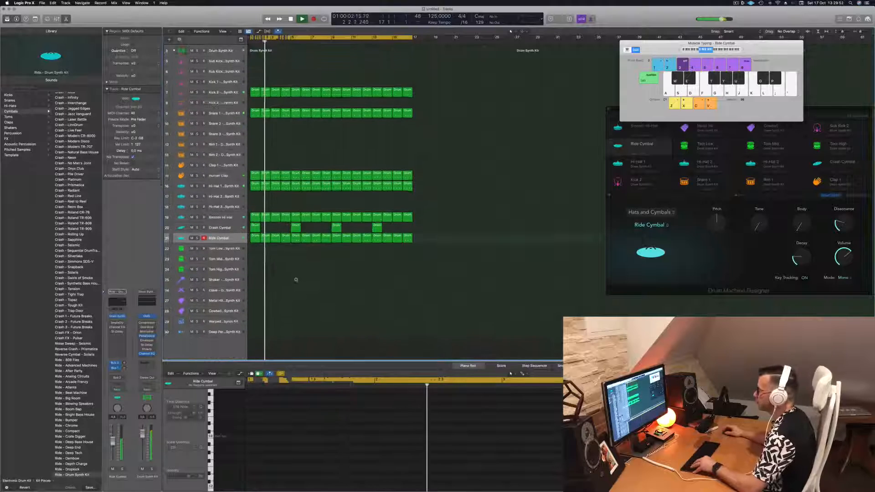
pyautogui.scroll(-2, 295, 275)
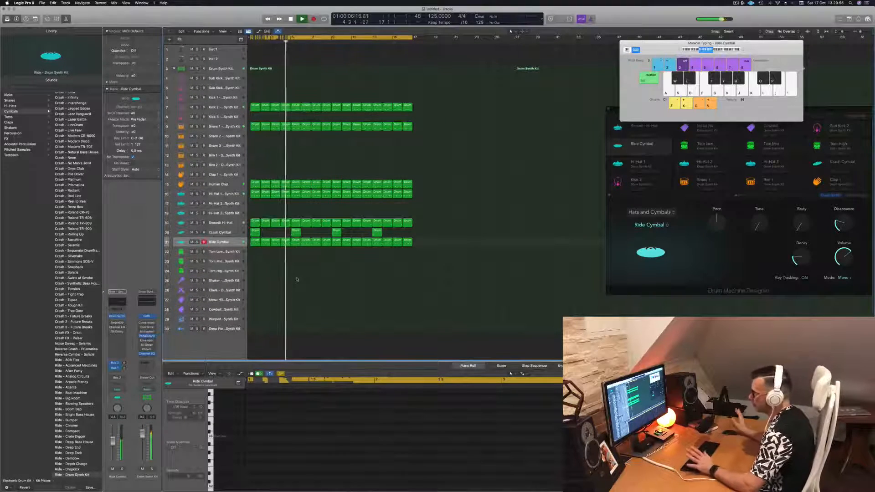
pyautogui.press('space')
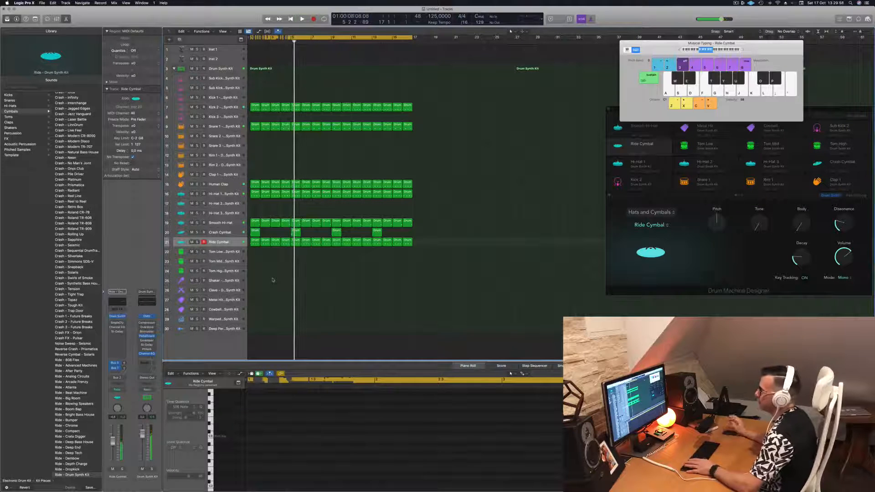
# Copy the first Ride Cymbal region onto the Tom Low track and delete every note in it except the last
pyautogui.click(252, 242)
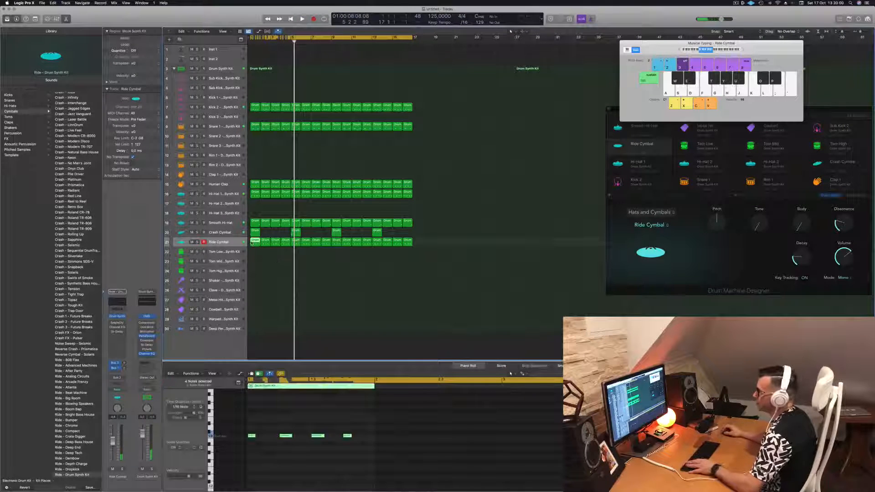
pyautogui.moveTo(251, 243); pyautogui.dragTo(255, 252)
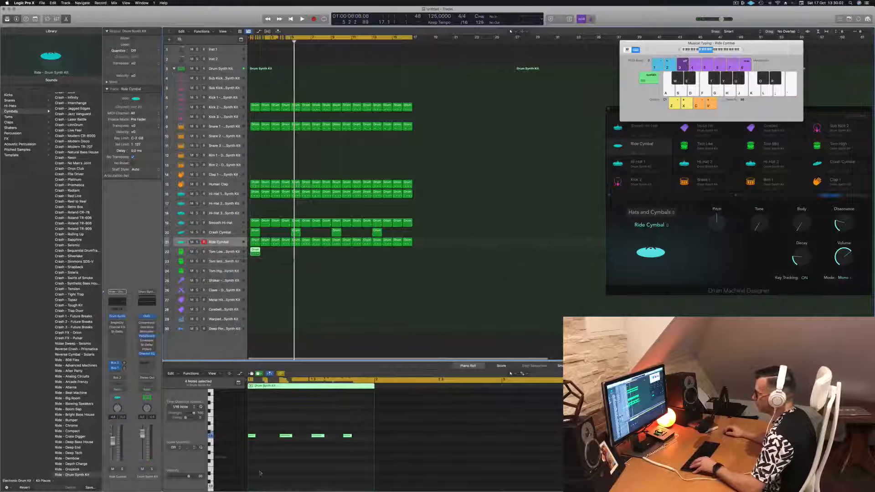
pyautogui.moveTo(251, 426); pyautogui.dragTo(345, 458)
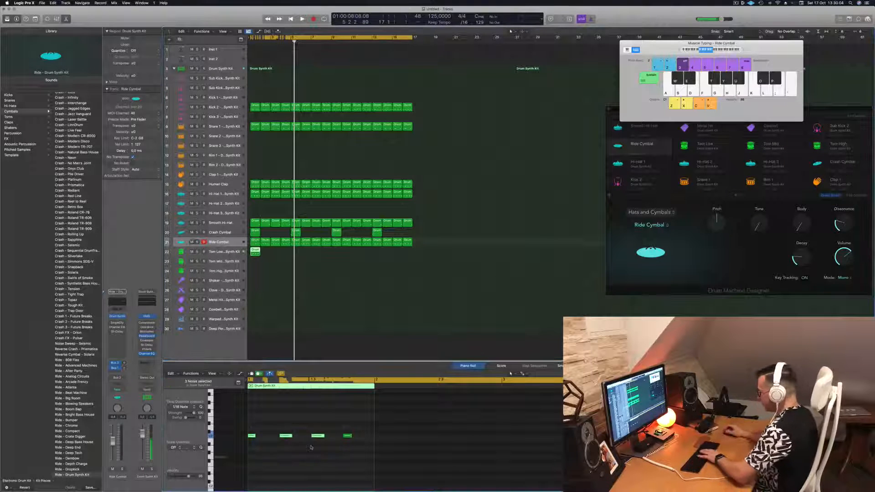
pyautogui.moveTo(342, 421); pyautogui.dragTo(382, 453)
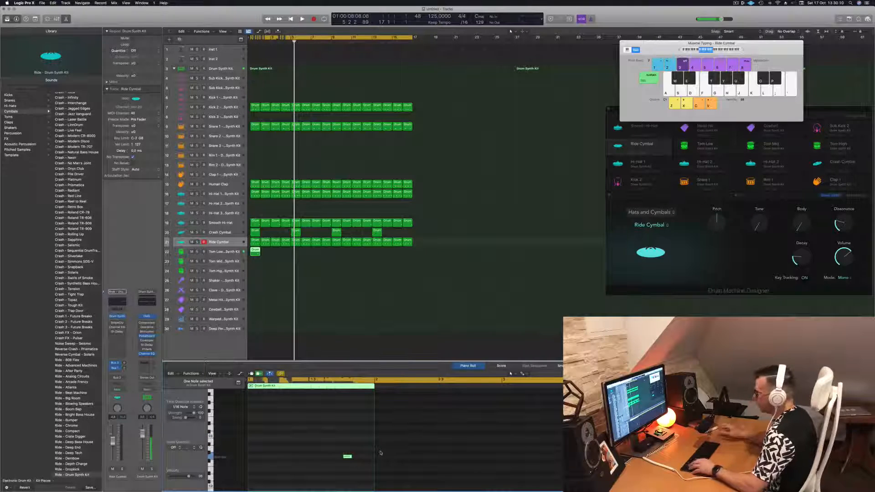
# Shift the remaining Tom Low note an eighth note later and play the beat from the start
pyautogui.press('Return')
pyautogui.press('space')
pyautogui.moveTo(339, 442); pyautogui.dragTo(375, 452)
pyautogui.press('Return')
pyautogui.hotkey('alt', 'Right')
pyautogui.press('Return')
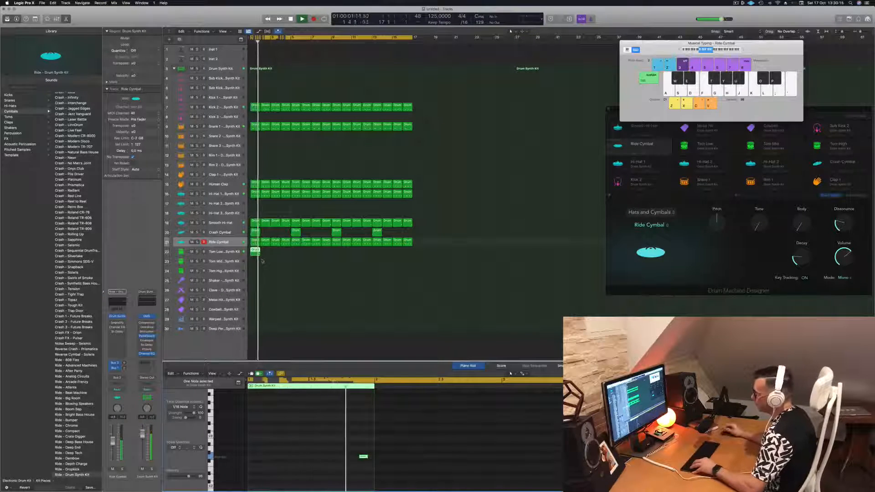
# Repeat the Tom Low region across all 16 bars and lower the Tom Low track's volume slightly
pyautogui.moveTo(261, 252); pyautogui.dragTo(295, 254)
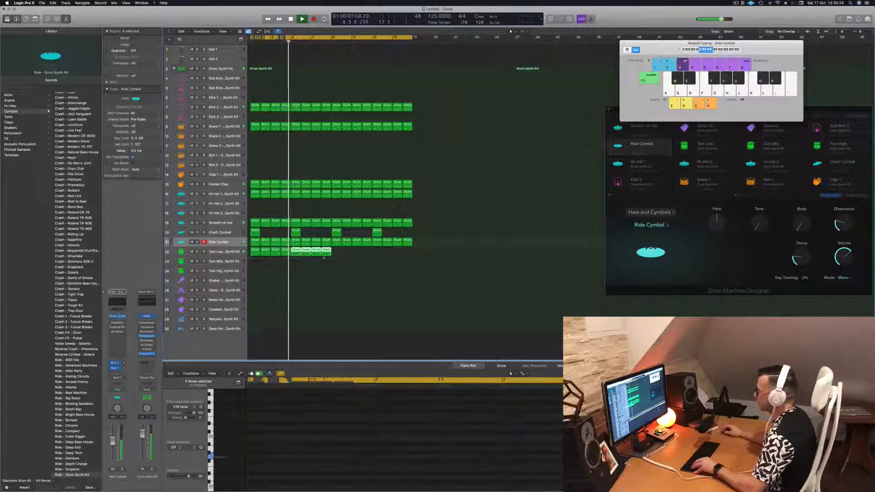
pyautogui.moveTo(351, 252); pyautogui.dragTo(329, 253)
pyautogui.moveTo(254, 256); pyautogui.dragTo(338, 258)
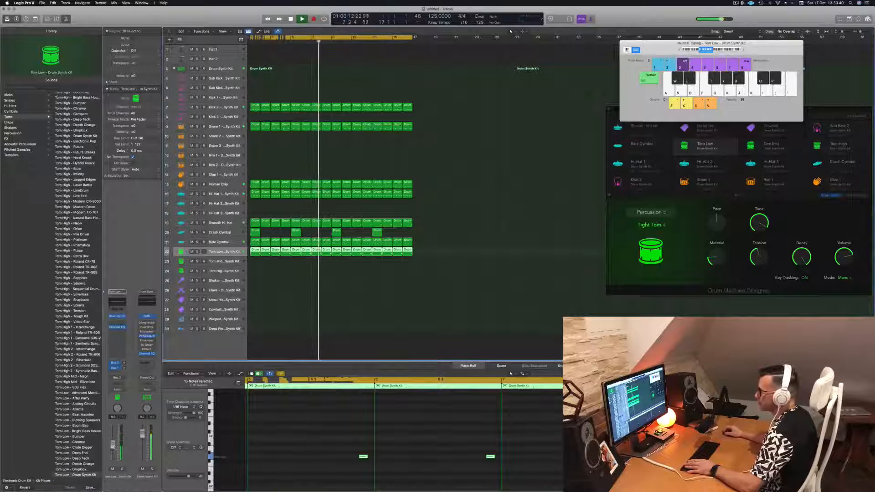
pyautogui.moveTo(113, 445); pyautogui.dragTo(113, 447)
pyautogui.click(439, 288)
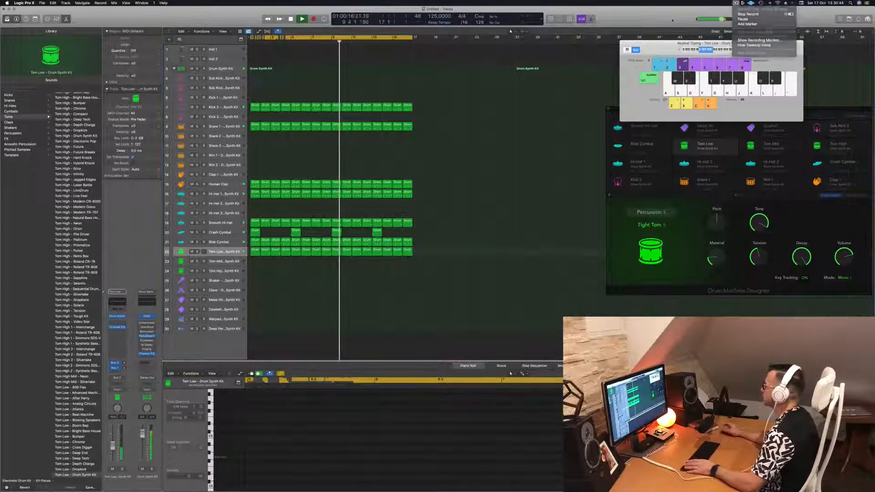
pyautogui.click(261, 300)
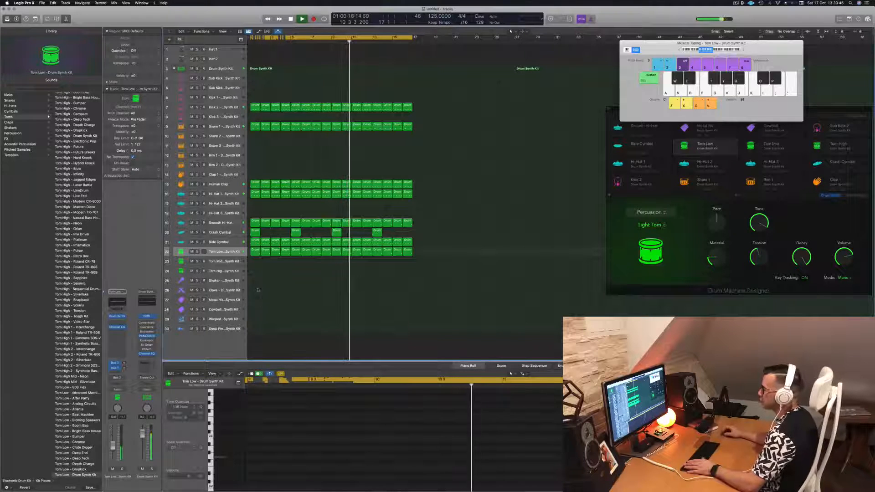
# Copy the first Tom Low region to the Tom Mid track and arrange two notes, one halfway through beat 2 and one on beat 3
pyautogui.press('space')
pyautogui.click(255, 251)
pyautogui.moveTo(255, 255); pyautogui.dragTo(255, 263)
pyautogui.moveTo(311, 417); pyautogui.dragTo(386, 482)
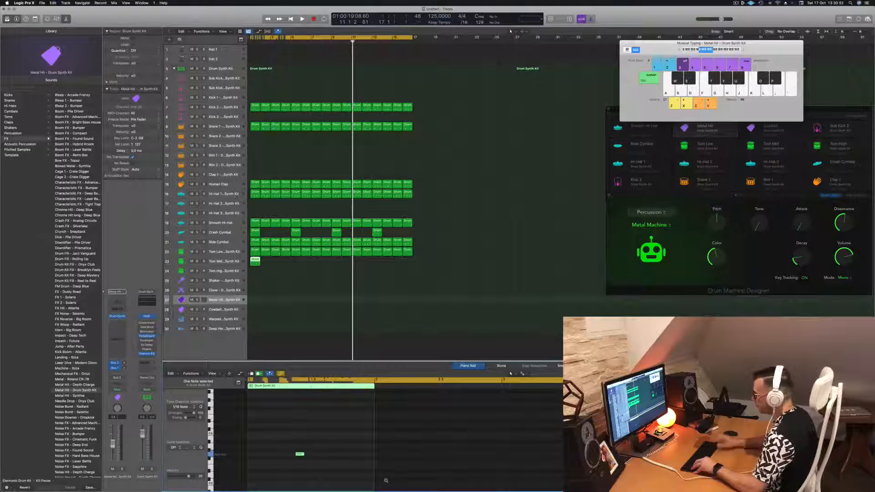
pyautogui.moveTo(325, 433)
pyautogui.mouseDown()
pyautogui.moveTo(297, 477)
pyautogui.moveTo(318, 456)
pyautogui.mouseUp()
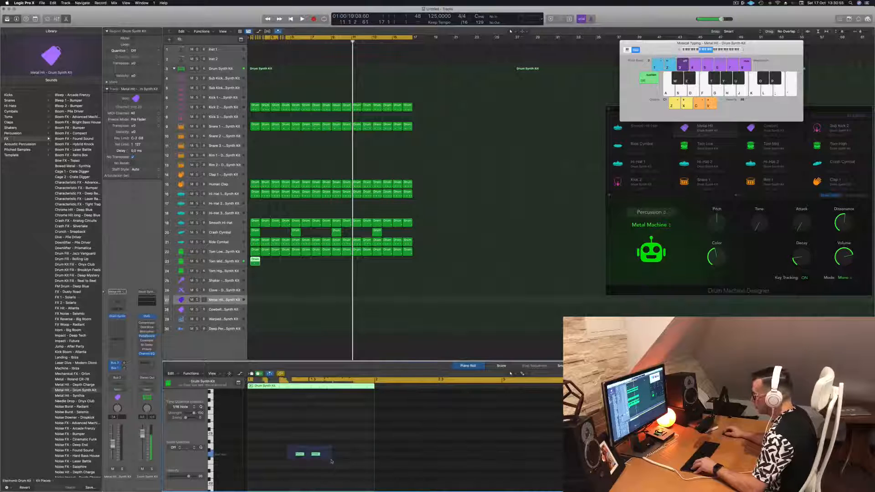
# Select the Tom Mid track and play the beat from the start to hear the new tom pattern
pyautogui.press('Return')
pyautogui.press('space')
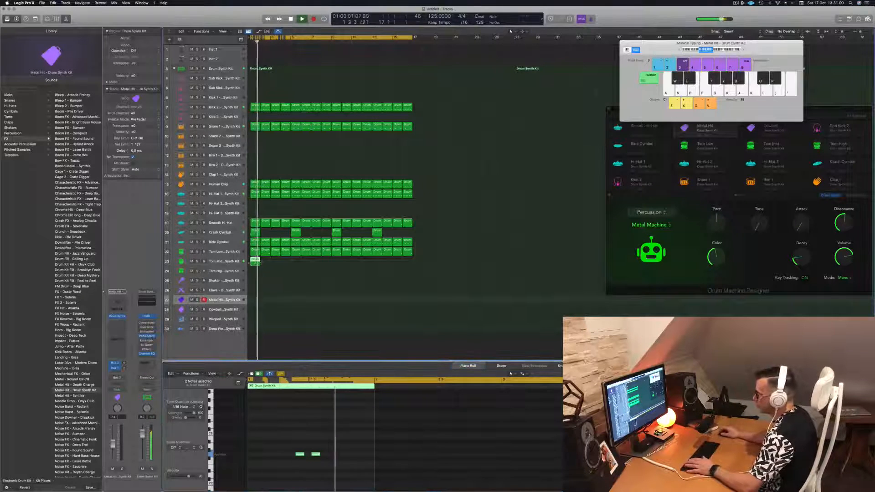
pyautogui.click(234, 264)
pyautogui.press('space')
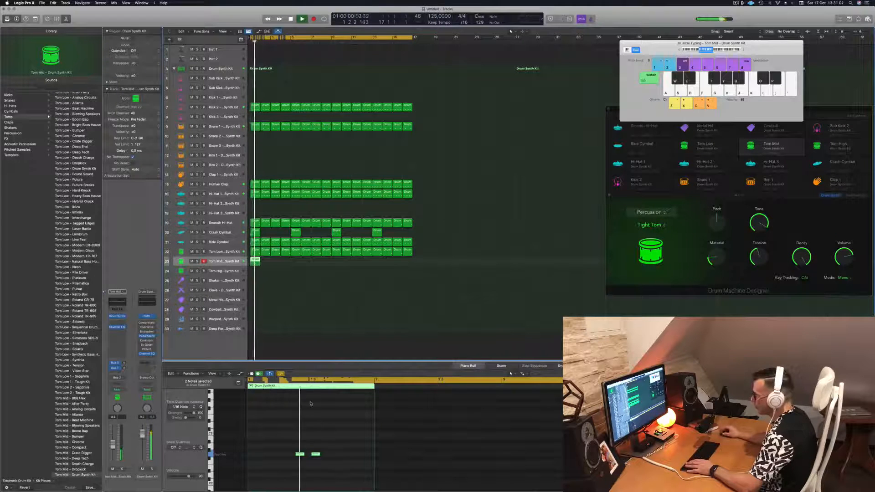
pyautogui.press('Return')
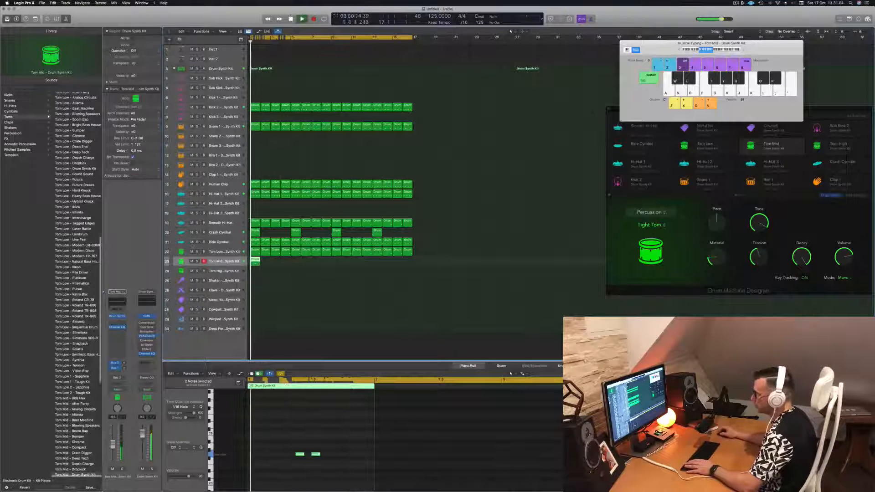
# Solo the Tom Mid and Tom Low tracks in turn from the start to compare their sounds, and clear the solo
pyautogui.click(198, 261)
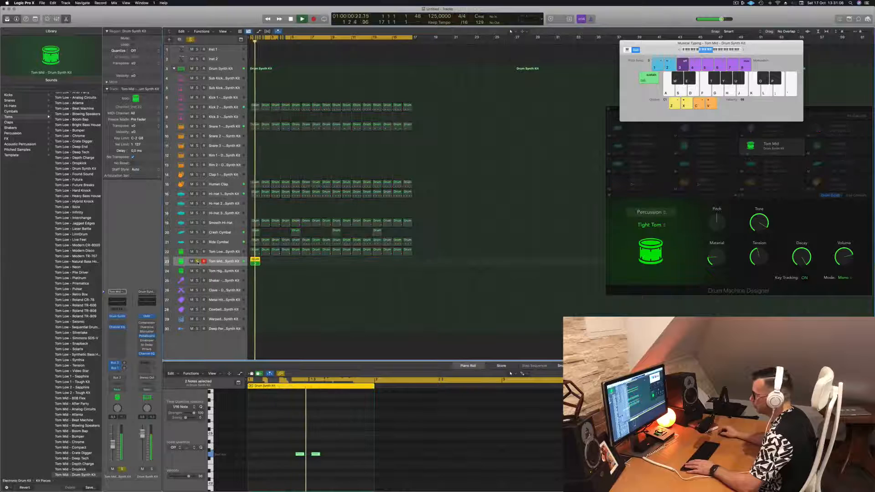
pyautogui.click(198, 262)
pyautogui.press('Return')
pyautogui.click(197, 253)
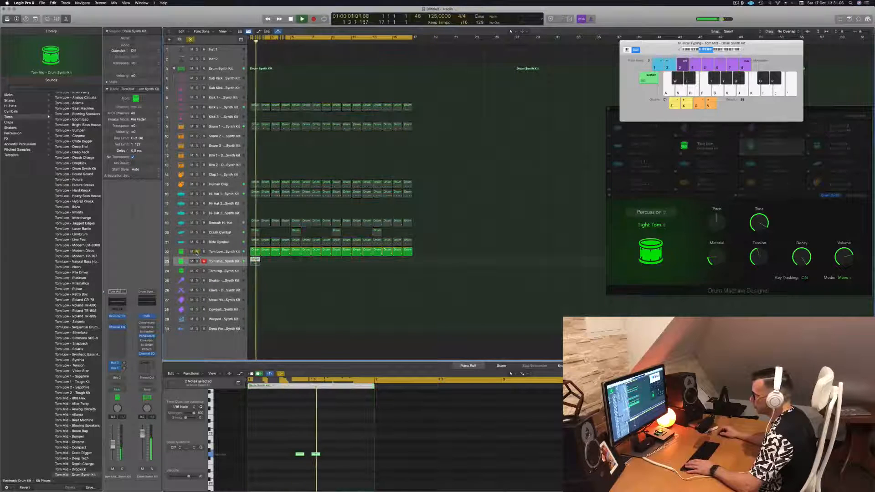
pyautogui.click(196, 251)
pyautogui.press('Return')
pyautogui.click(197, 261)
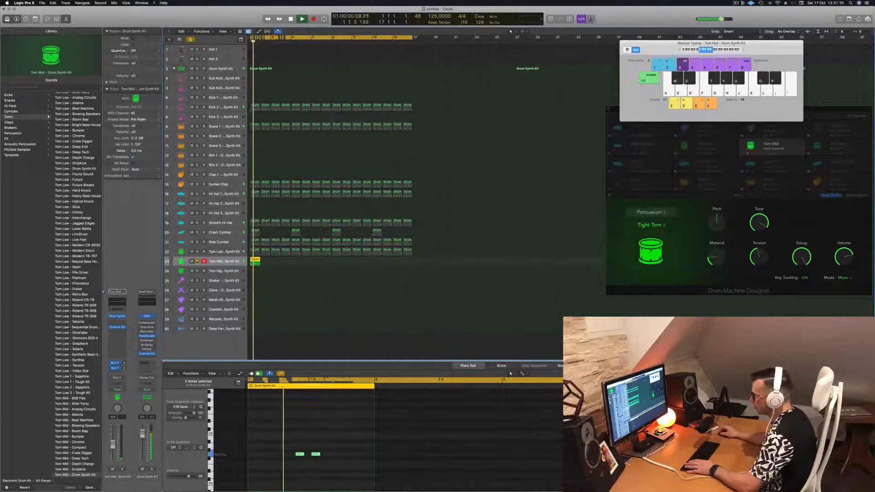
pyautogui.click(197, 262)
pyautogui.click(197, 252)
pyautogui.press('Return')
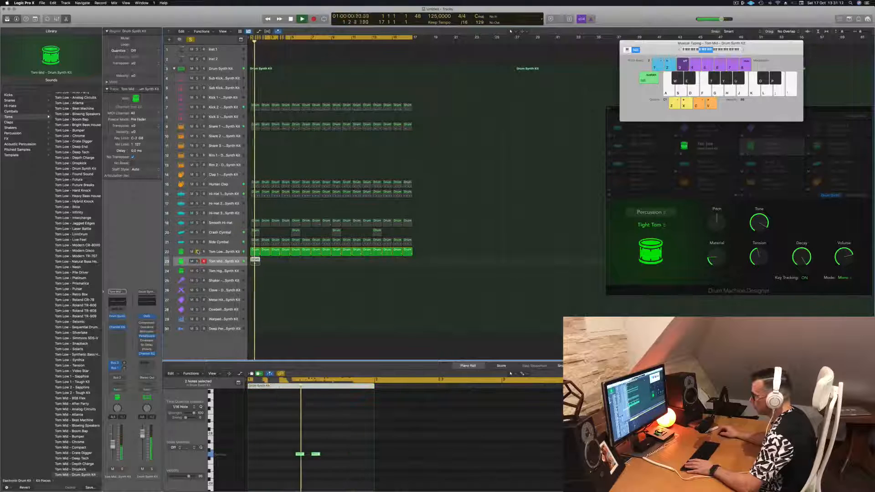
pyautogui.click(197, 252)
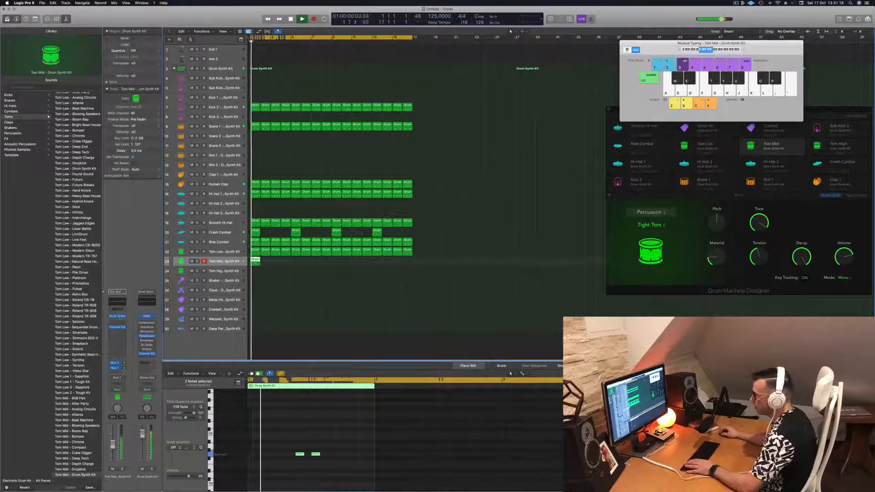
# Open the Tom Mid track's Drum Synth, move its window aside, and change the sound model to Deep Tom
pyautogui.click(117, 315)
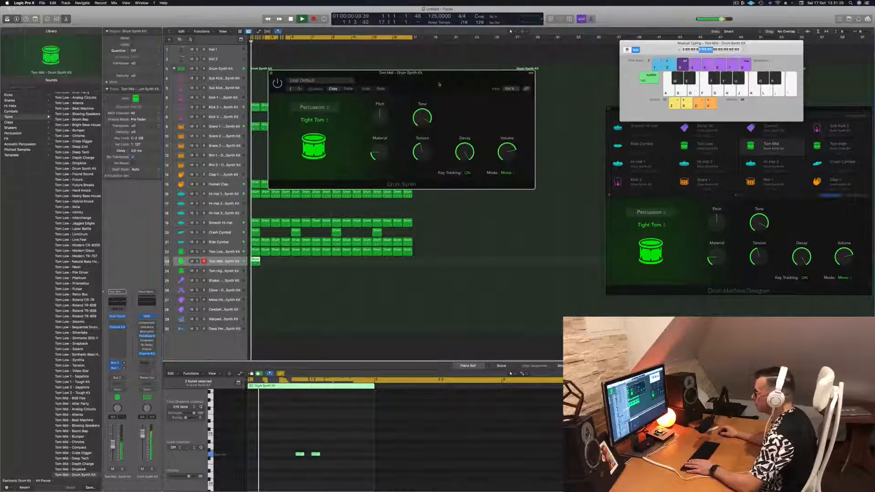
pyautogui.moveTo(439, 84); pyautogui.dragTo(643, 113)
pyautogui.moveTo(572, 120); pyautogui.dragTo(492, 125)
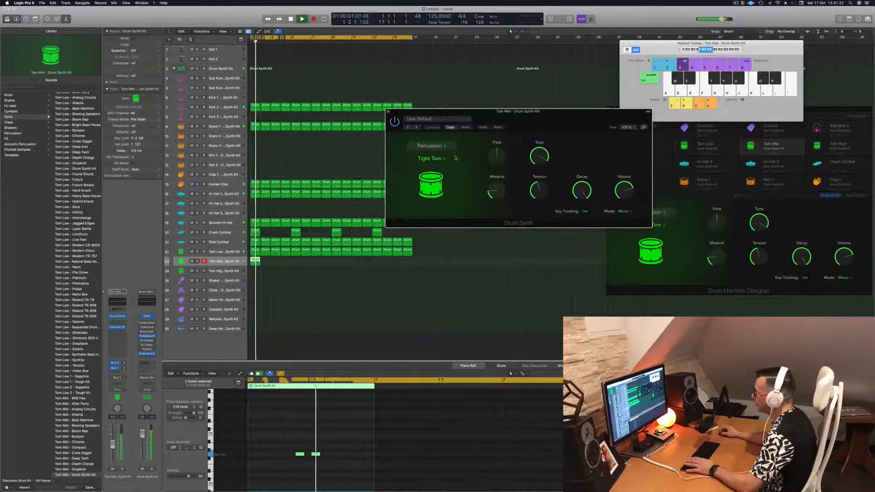
pyautogui.click(443, 160)
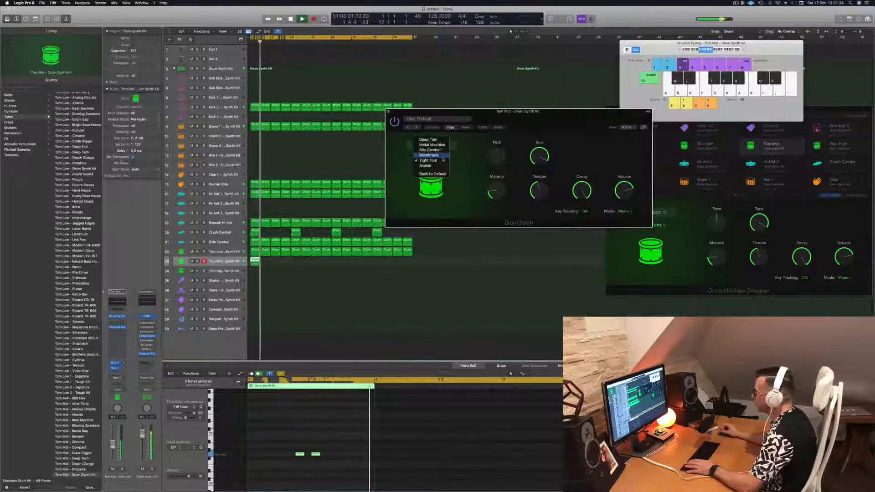
pyautogui.click(440, 140)
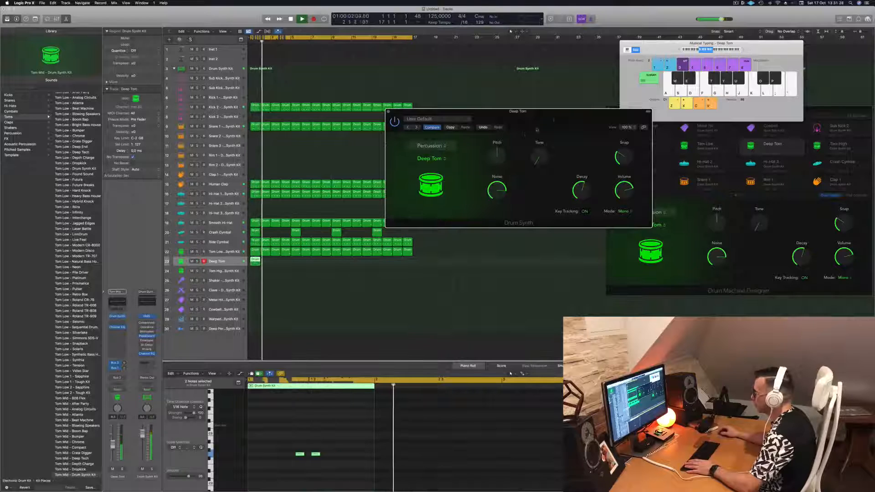
# Raise the Deep Tom's Pitch slightly and repeat its region across all 16 bars
pyautogui.moveTo(555, 119); pyautogui.dragTo(487, 123)
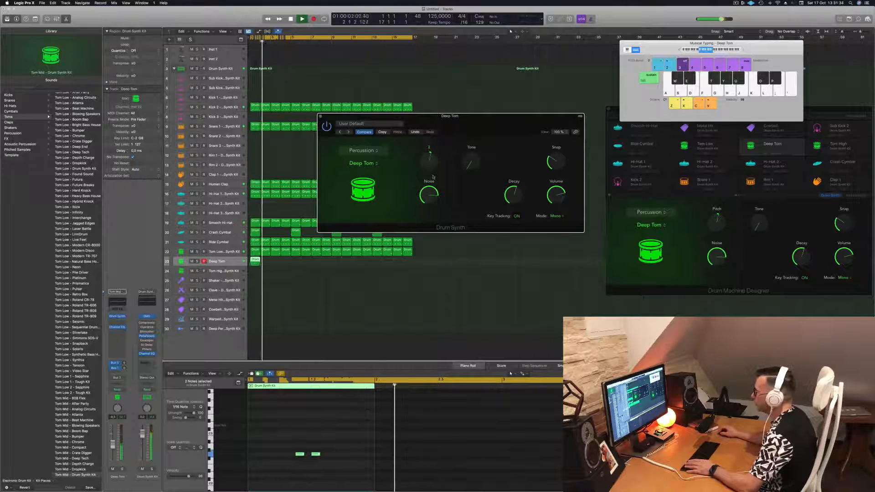
pyautogui.press('space')
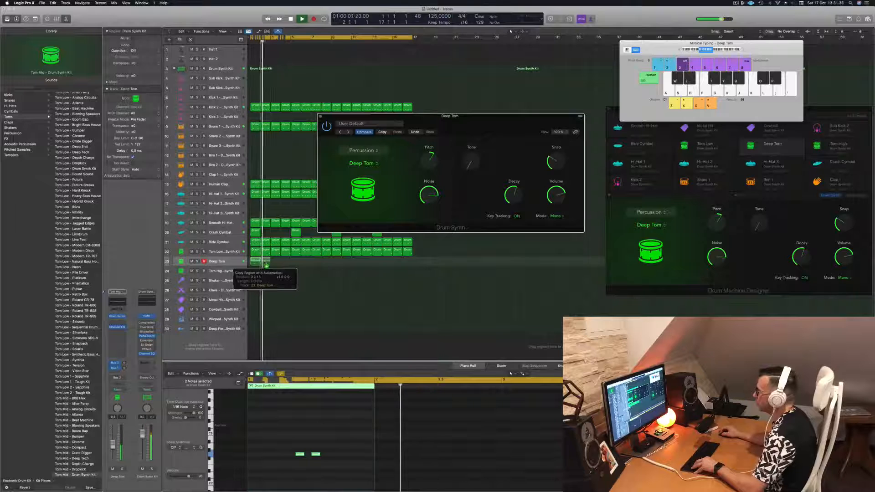
pyautogui.moveTo(265, 263); pyautogui.dragTo(336, 267)
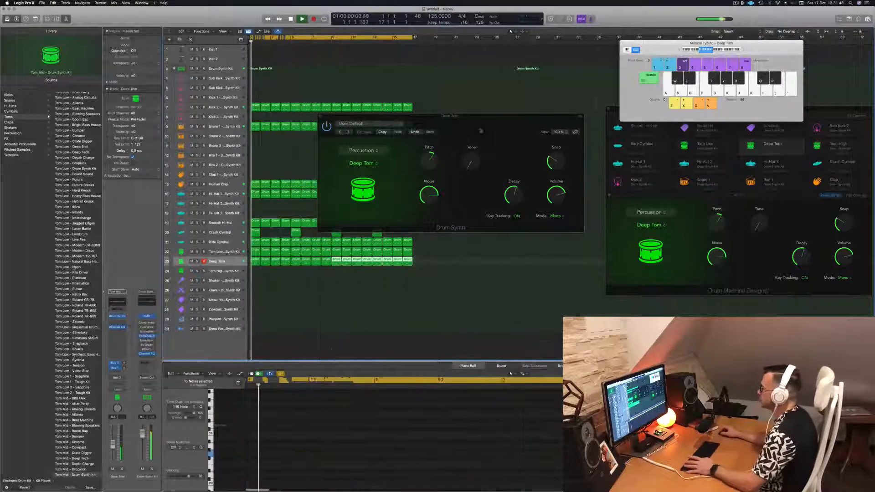
# Move the Deep Tom synth window clear of the upper regions and lower the sound's Pitch
pyautogui.moveTo(488, 128); pyautogui.dragTo(529, 155)
pyautogui.moveTo(470, 186); pyautogui.dragTo(473, 208)
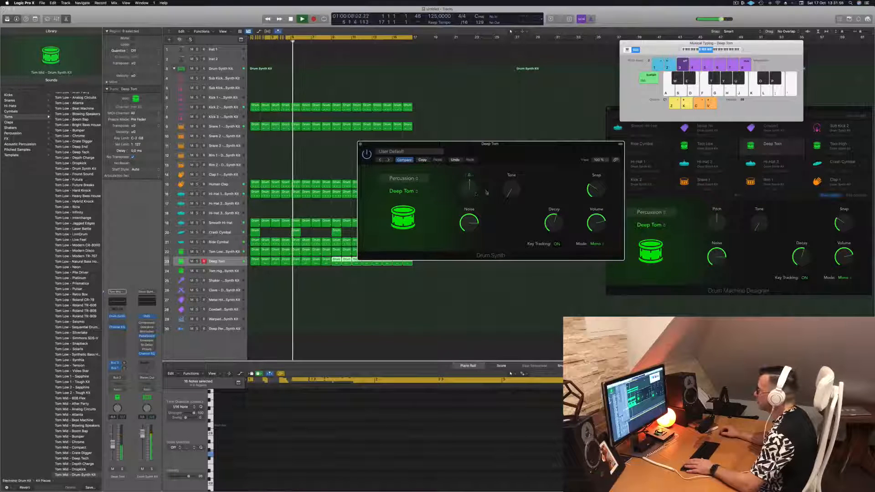
# Raise the Deep Tom's Tone to about 58%, play the beat from the start, and close its synth window
pyautogui.moveTo(510, 189)
pyautogui.mouseDown()
pyautogui.moveTo(513, 159)
pyautogui.moveTo(511, 190)
pyautogui.mouseUp()
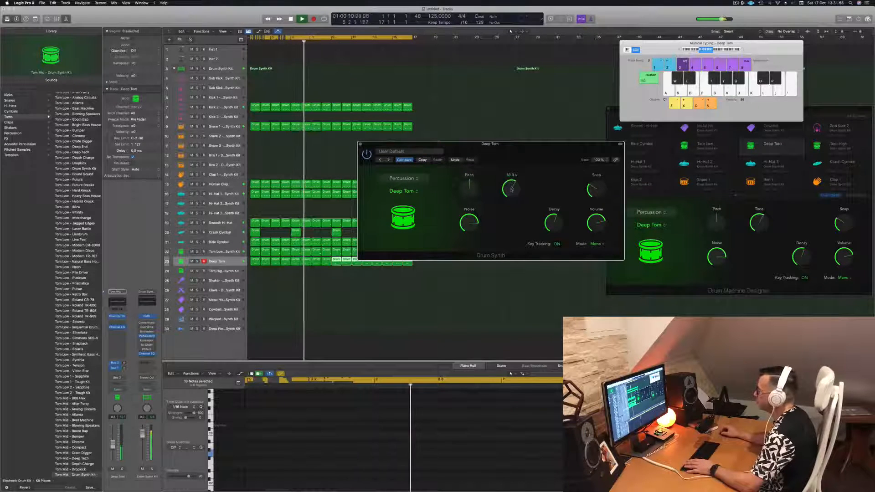
pyautogui.moveTo(477, 193); pyautogui.dragTo(455, 222)
pyautogui.press('Return')
pyautogui.click(348, 123)
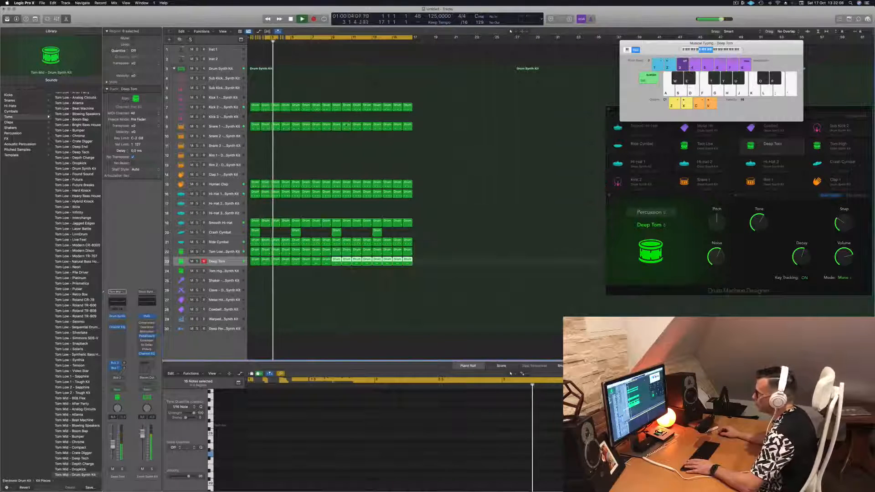
# Compare the Tom Low and Deep Tom patterns, and copy Deep Tom's first one-bar region onto the Tom High track at bar 1
pyautogui.click(236, 252)
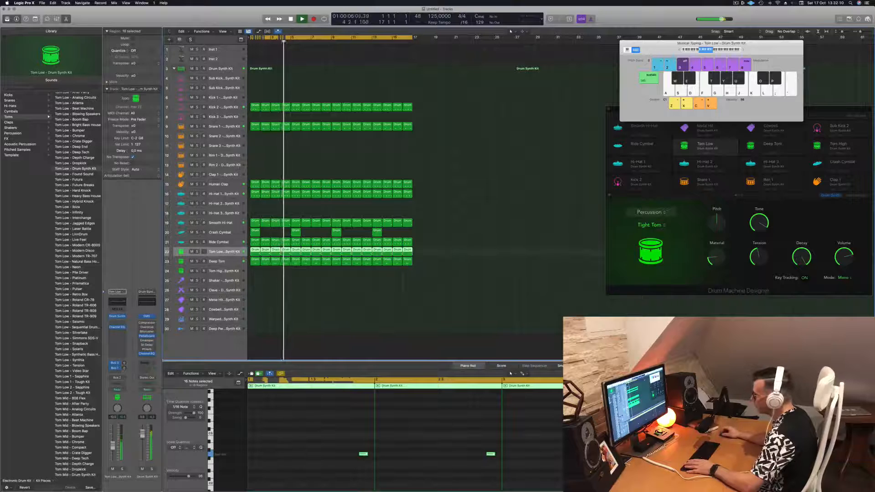
pyautogui.click(235, 264)
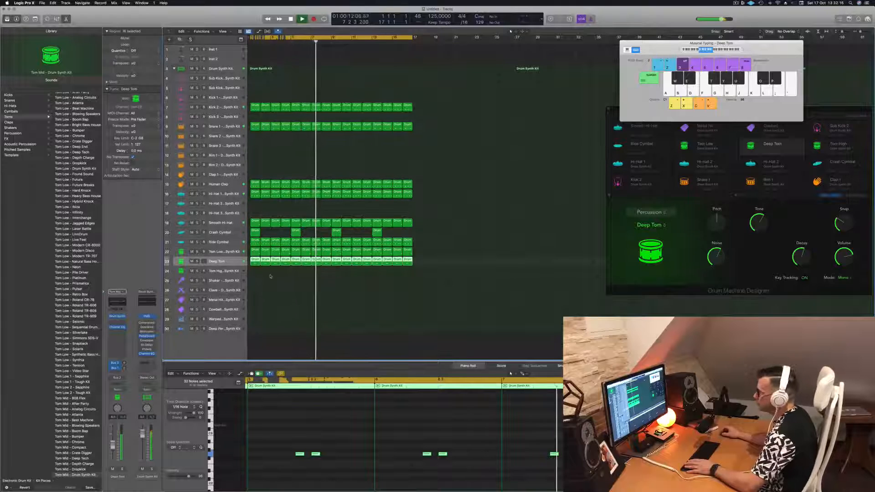
pyautogui.click(253, 259)
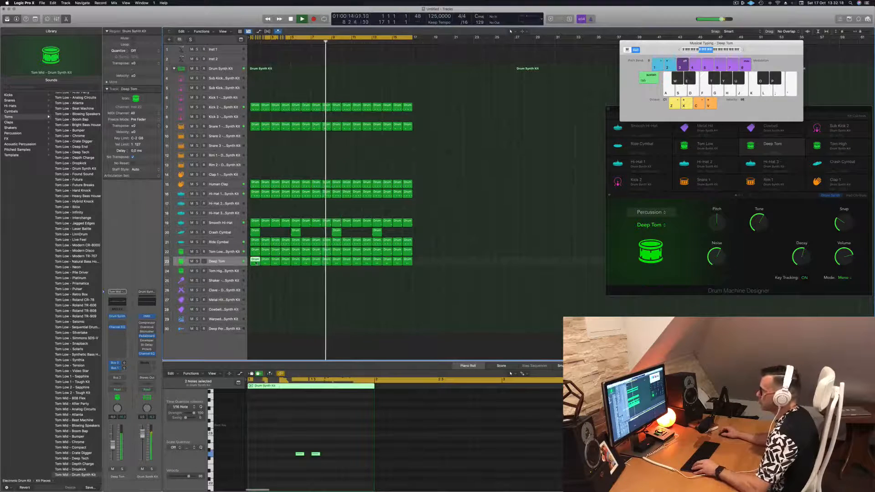
pyautogui.moveTo(256, 273); pyautogui.dragTo(257, 272)
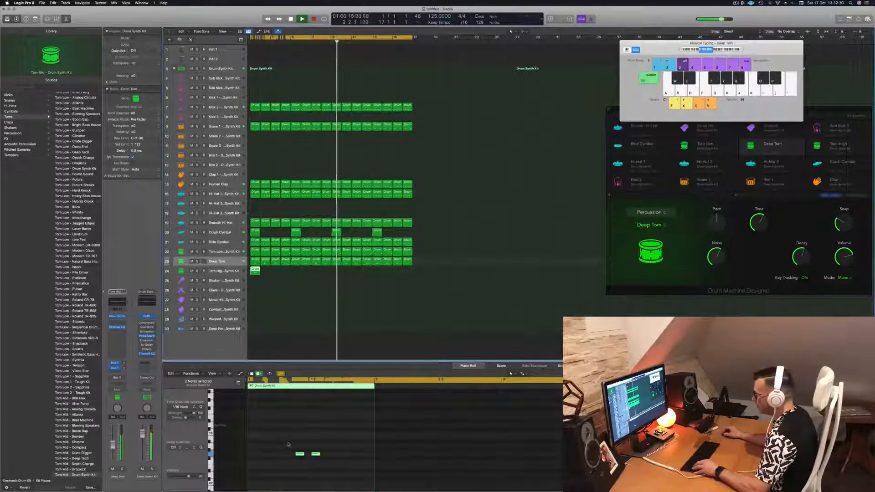
# Transpose the copied region's two notes upward, shift them one beat earlier in the bar, and play from the start
pyautogui.hotkey('alt', 'Up')
pyautogui.hotkey('alt', 'Up')
pyautogui.hotkey('alt', 'Up')
pyautogui.hotkey('alt', 'Up')
pyautogui.hotkey('alt', 'Up')
pyautogui.hotkey('alt', 'Up')
pyautogui.hotkey('alt', 'Up')
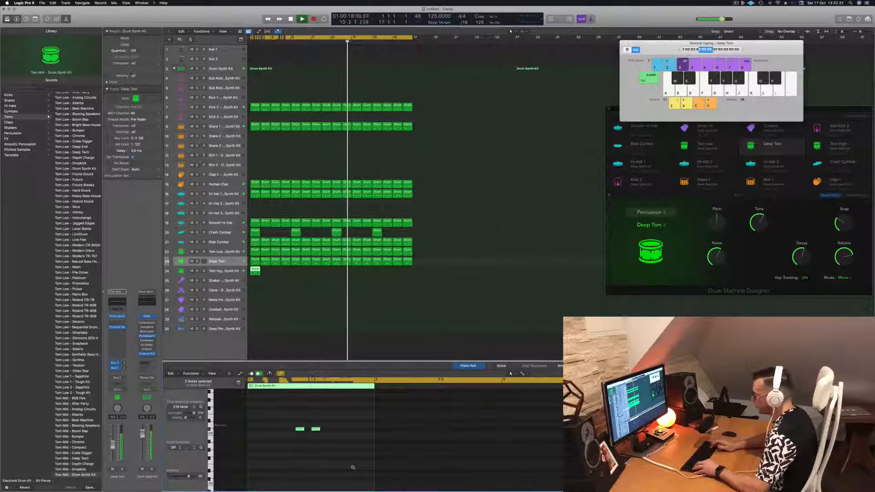
pyautogui.hotkey('alt', 'Left')
pyautogui.hotkey('alt', 'Left')
pyautogui.hotkey('alt', 'Left')
pyautogui.hotkey('alt', 'Left')
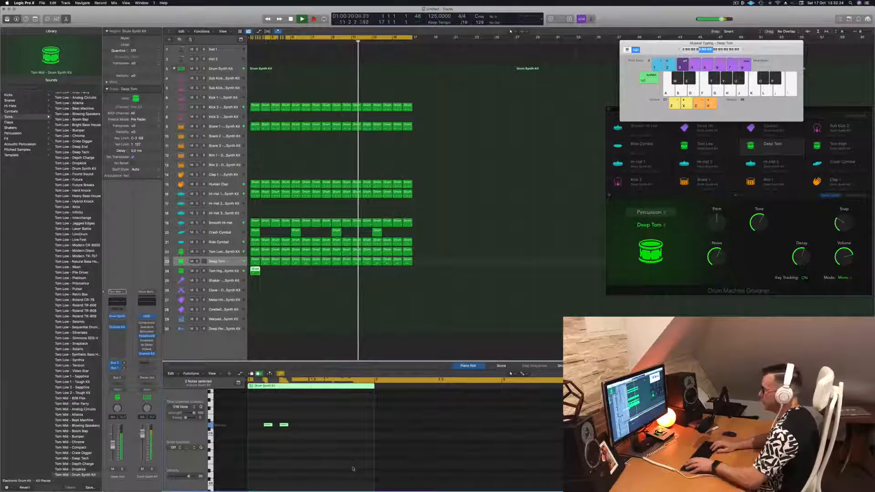
pyautogui.press('Return')
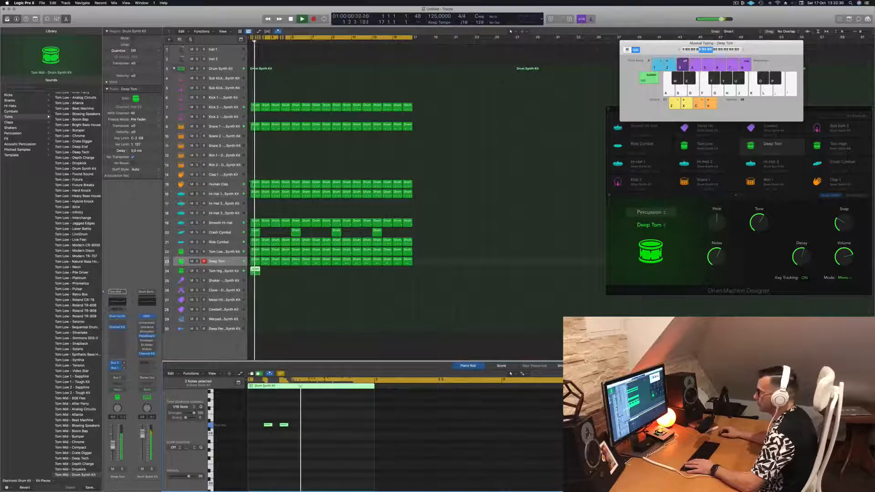
# Open the Tom High track's Drum Synth, move its window aside, and change the sound model to Membrane
pyautogui.click(217, 271)
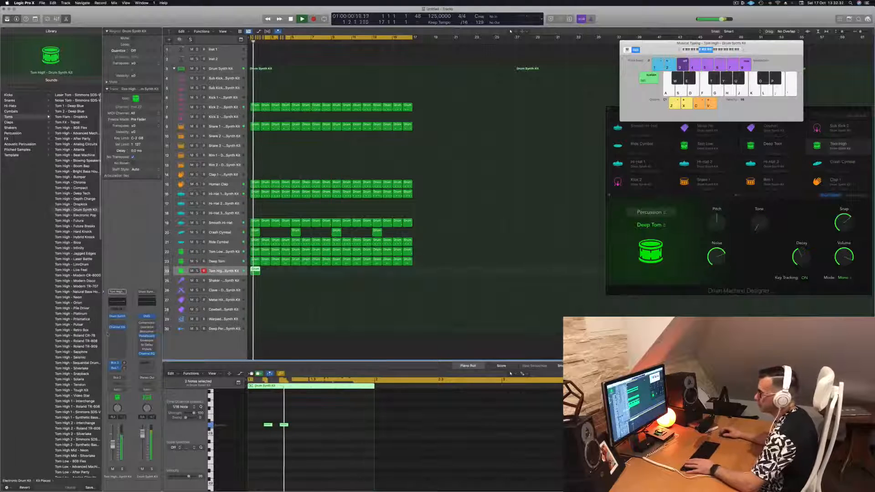
pyautogui.click(117, 315)
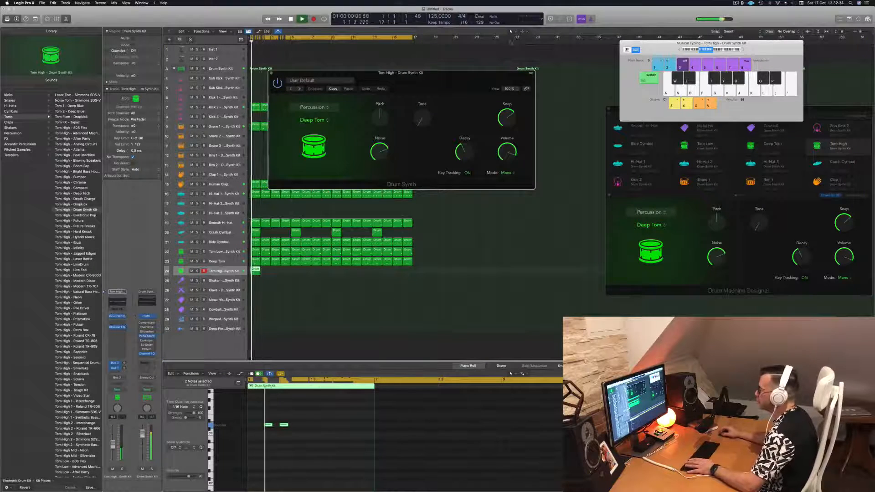
pyautogui.moveTo(492, 73); pyautogui.dragTo(593, 89)
pyautogui.click(416, 136)
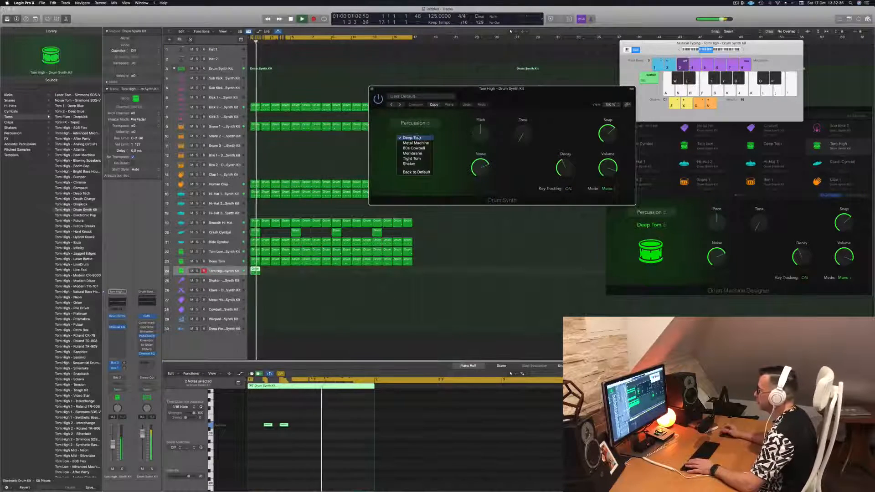
pyautogui.click(419, 137)
pyautogui.press('space')
pyautogui.click(419, 138)
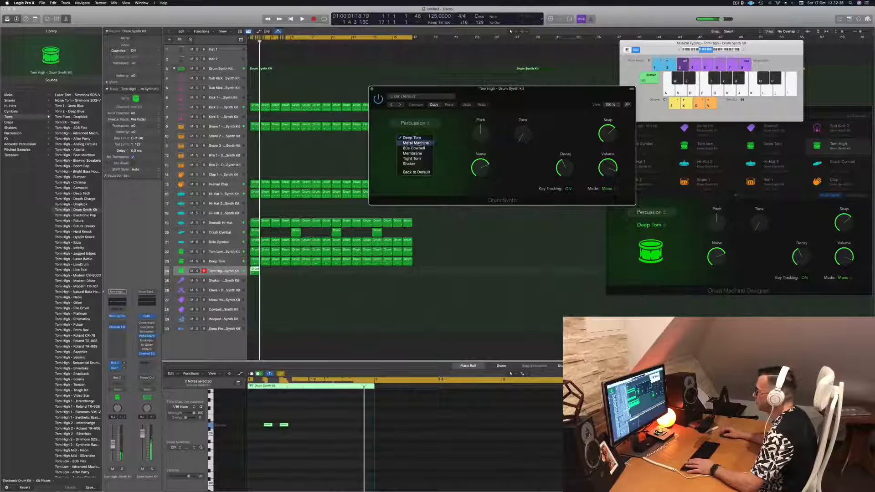
pyautogui.click(413, 154)
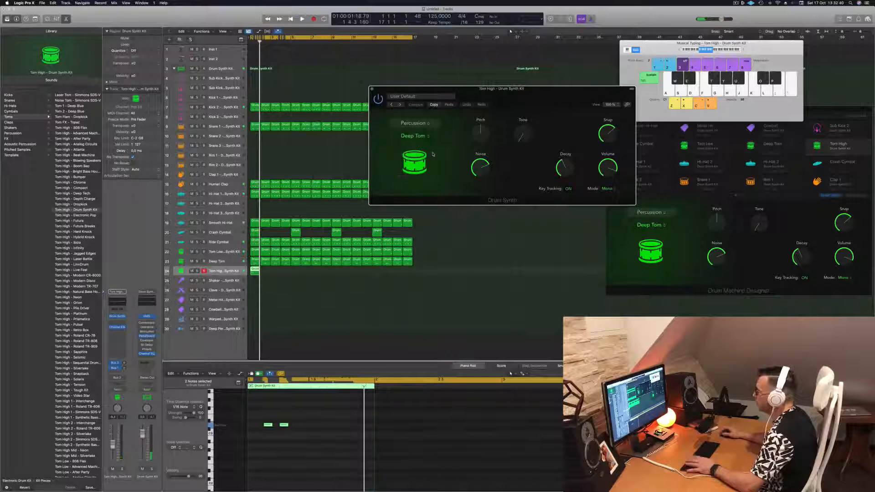
pyautogui.press('space')
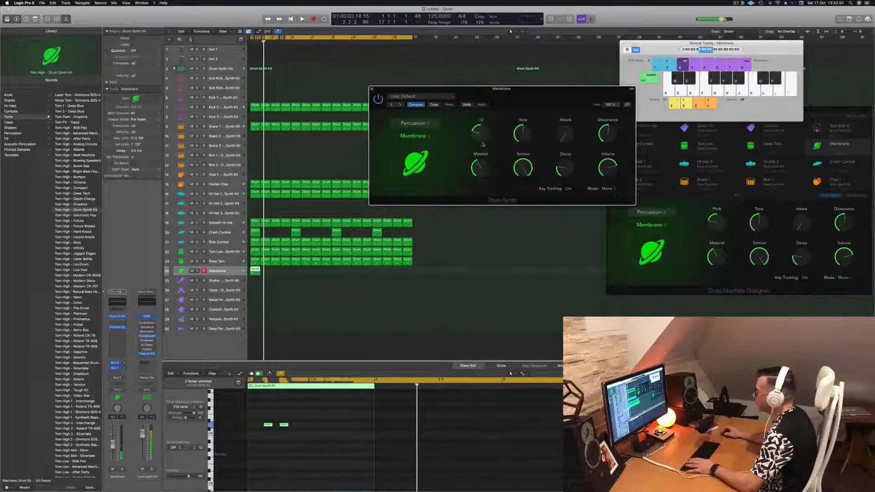
# Repeat the one-bar Membrane region across all 16 bars
pyautogui.moveTo(256, 272); pyautogui.dragTo(299, 275)
pyautogui.keyDown('shift'); pyautogui.click(258, 275); pyautogui.keyUp('shift')
pyautogui.hotkey('alt', 'Left')
pyautogui.hotkey('alt', 'Left')
pyautogui.hotkey('alt', 'Left')
pyautogui.hotkey('alt', 'Left')
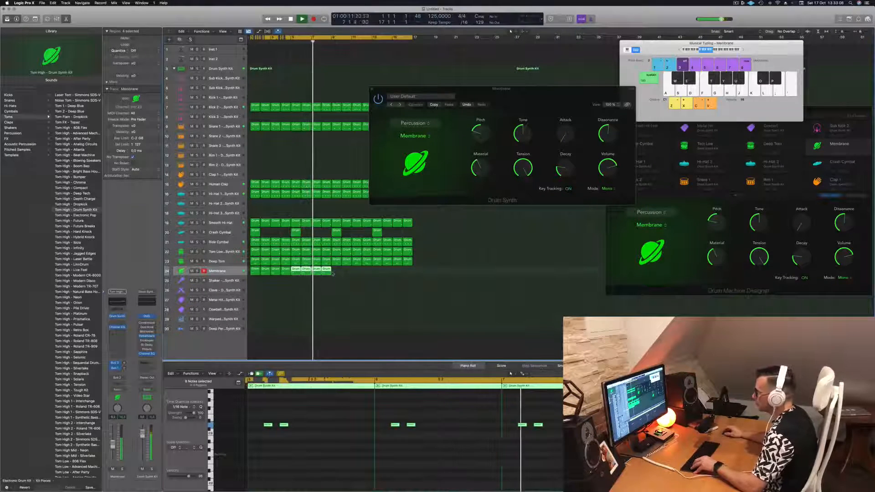
pyautogui.click(245, 274)
pyautogui.moveTo(255, 272); pyautogui.dragTo(337, 275)
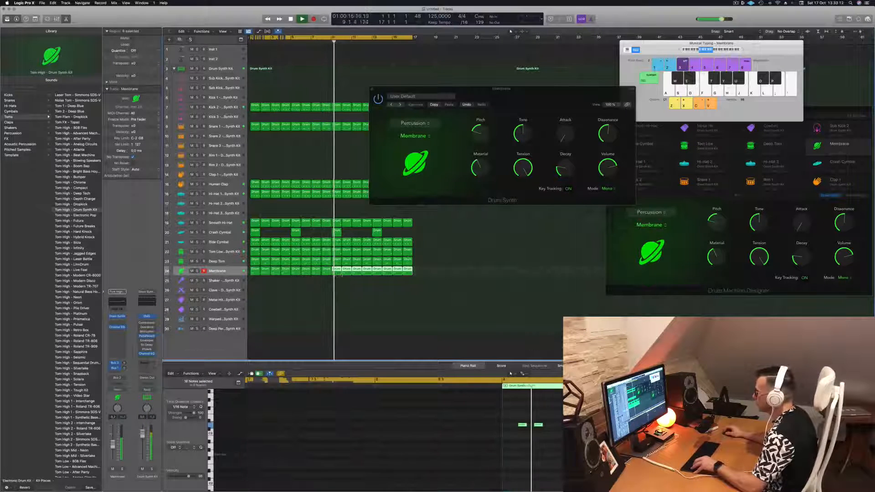
# Raise the Membrane sound's Pitch to its centre position and move the synth window clear of the regions
pyautogui.moveTo(520, 88); pyautogui.dragTo(555, 93)
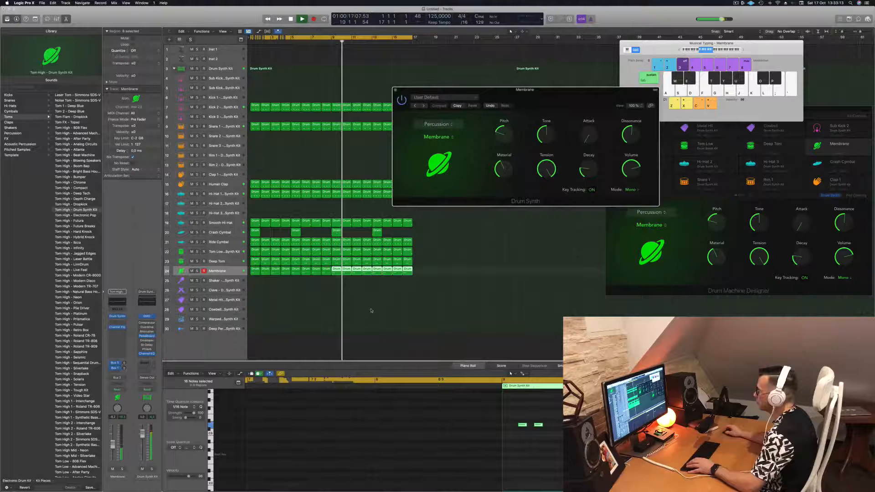
pyautogui.click(238, 274)
pyautogui.click(318, 324)
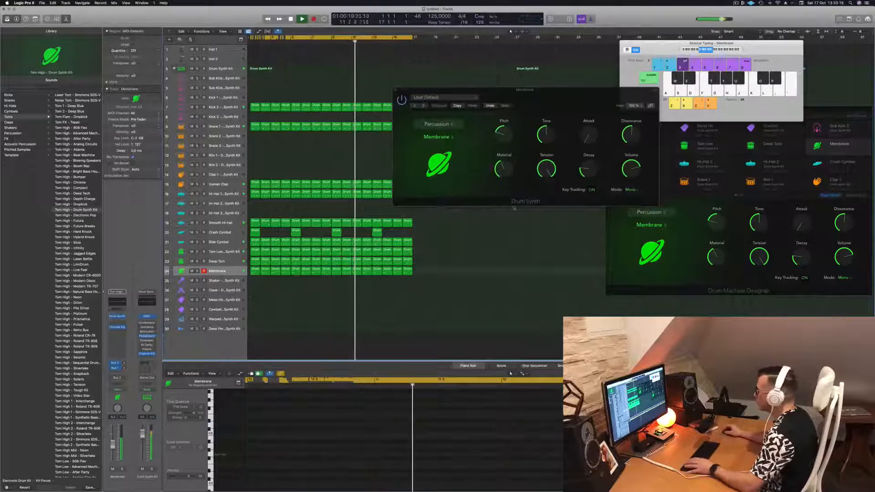
pyautogui.moveTo(503, 131); pyautogui.dragTo(510, 113)
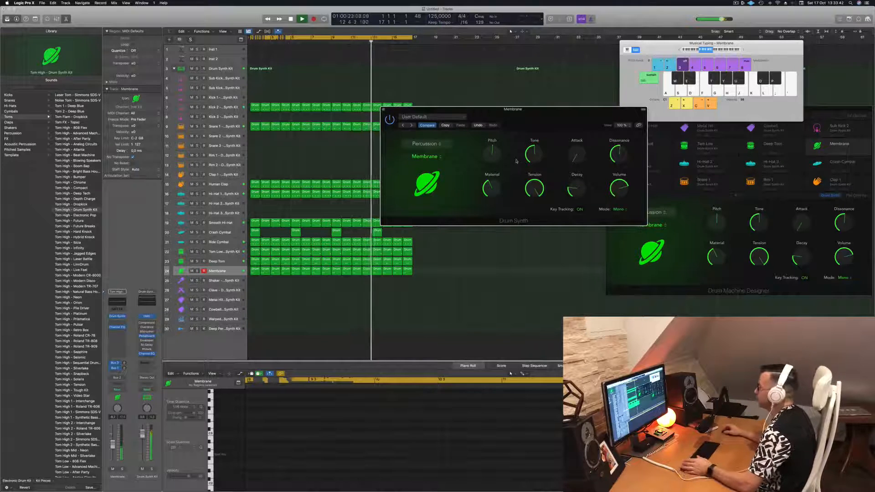
pyautogui.moveTo(553, 119); pyautogui.dragTo(606, 173)
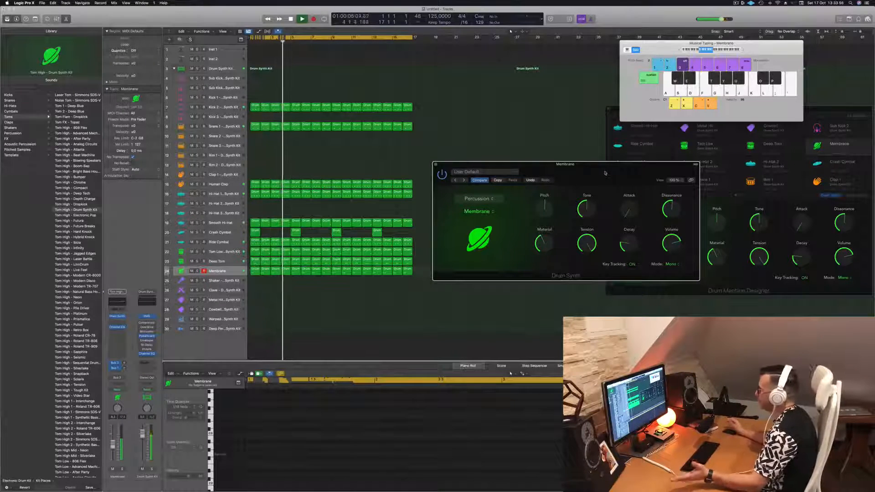
pyautogui.moveTo(605, 174); pyautogui.dragTo(588, 179)
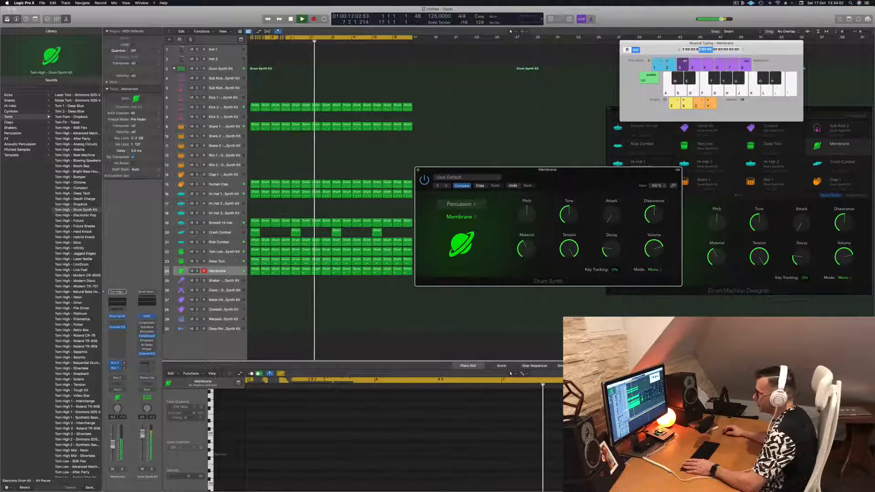
# Lower the Membrane track's volume fader and close its synth window
pyautogui.click(219, 262)
pyautogui.click(219, 272)
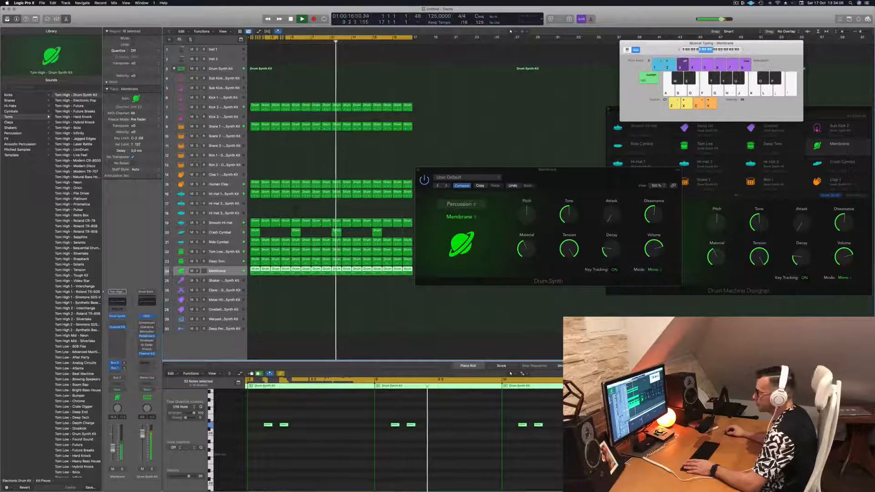
pyautogui.moveTo(112, 452); pyautogui.dragTo(113, 453)
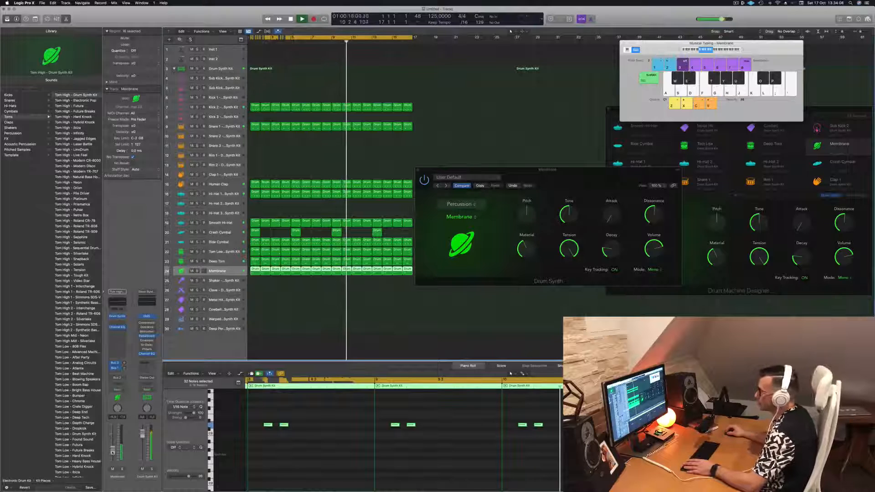
pyautogui.moveTo(574, 185); pyautogui.dragTo(569, 190)
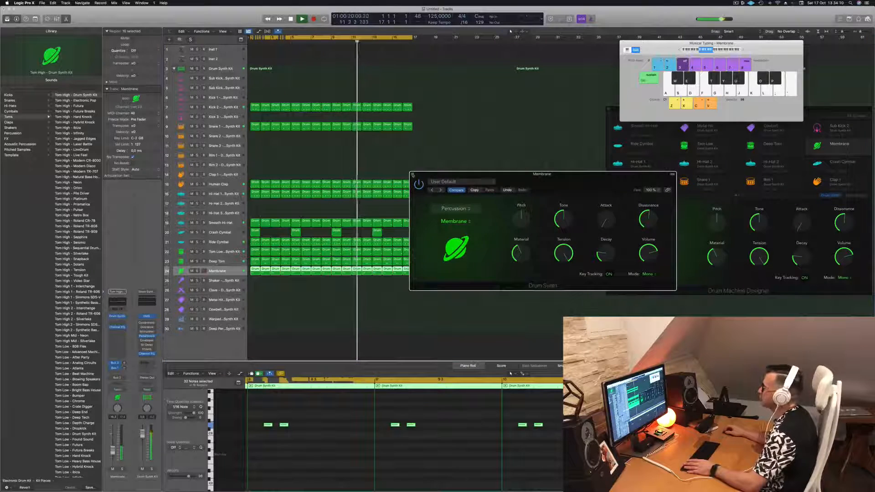
pyautogui.click(414, 175)
# Insert a Stereo Delay on the Human Clap track with its factory default settings, and close the delay's window
pyautogui.click(224, 184)
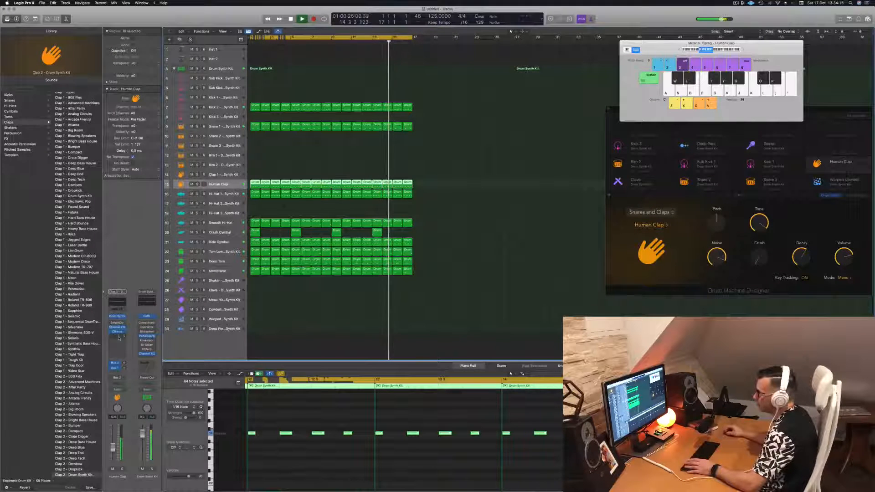
pyautogui.click(119, 338)
pyautogui.moveTo(137, 387)
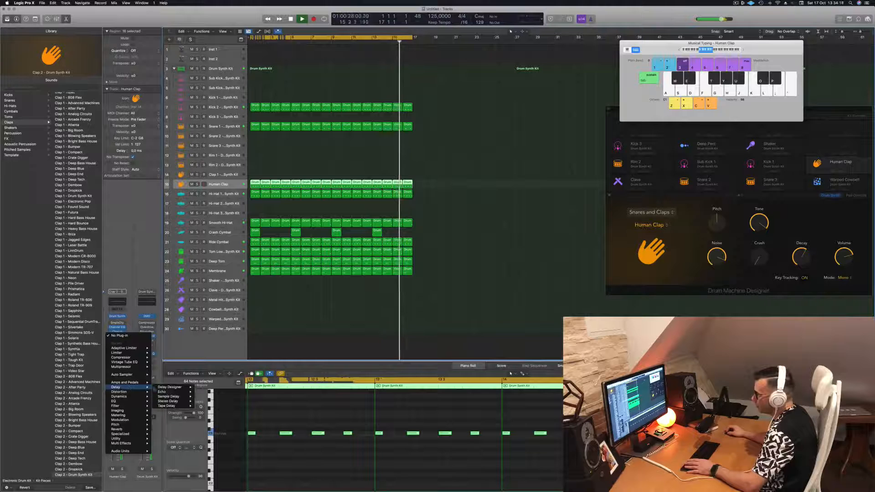
pyautogui.moveTo(169, 390)
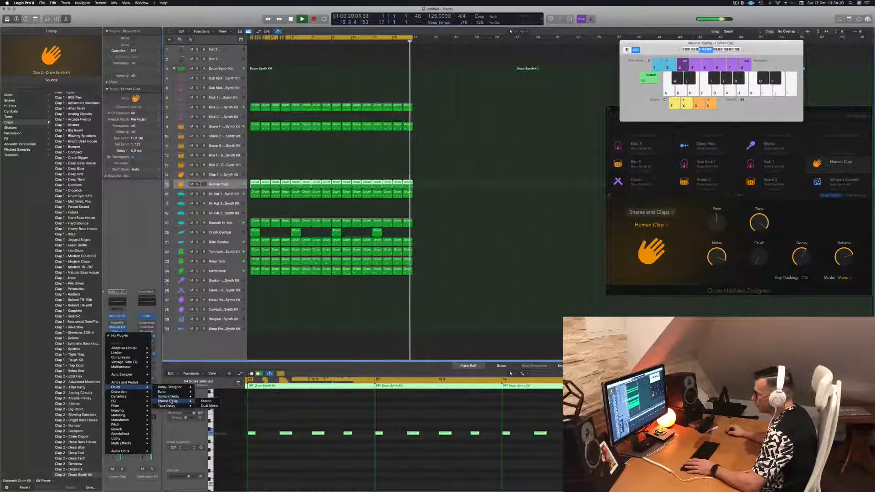
pyautogui.click(367, 213)
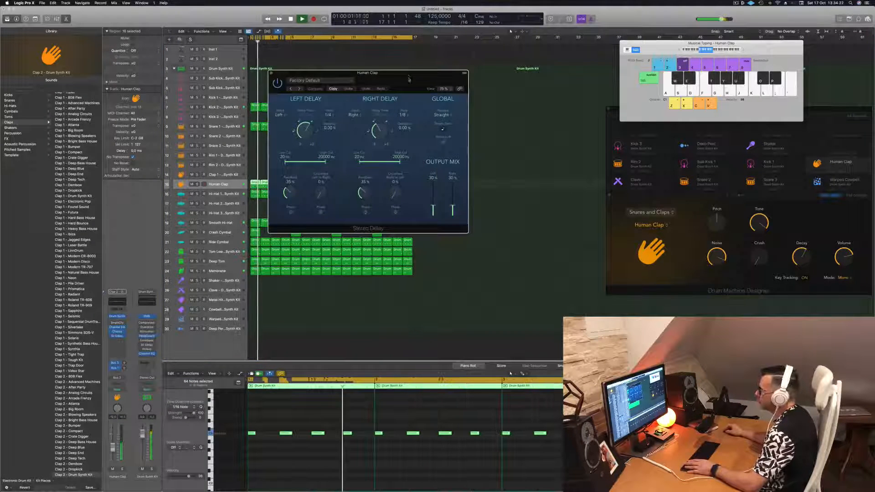
pyautogui.moveTo(414, 106); pyautogui.dragTo(588, 148)
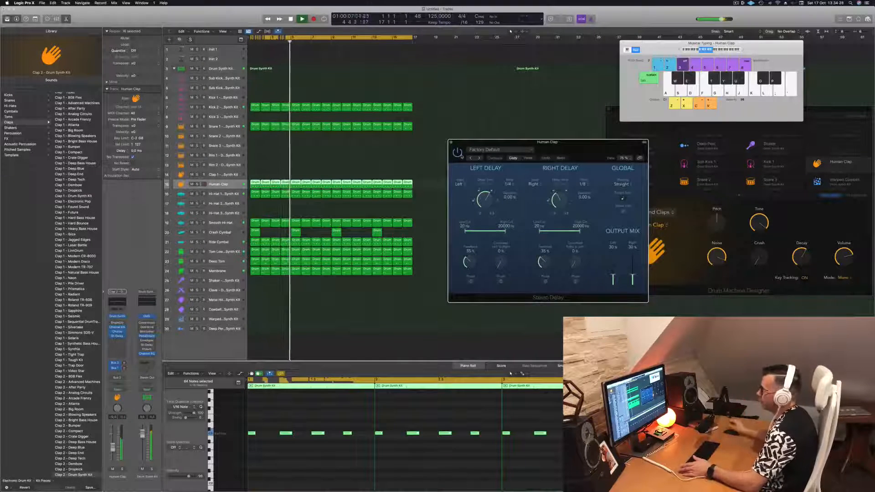
pyautogui.moveTo(579, 146); pyautogui.dragTo(568, 145)
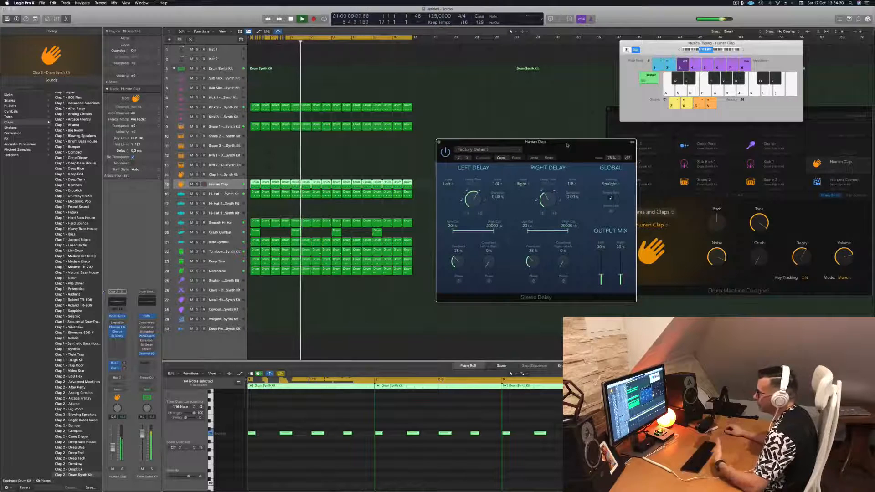
pyautogui.click(439, 142)
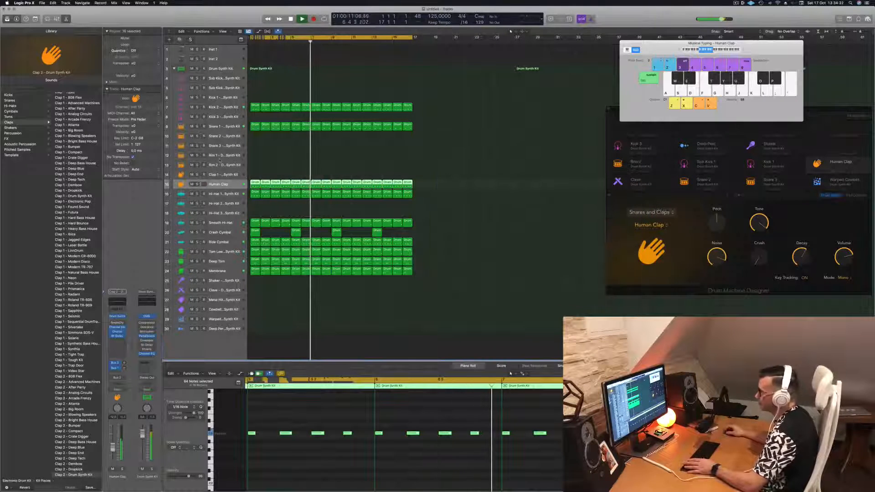
# Return to the Membrane track and leave all its regions deselected
pyautogui.click(542, 250)
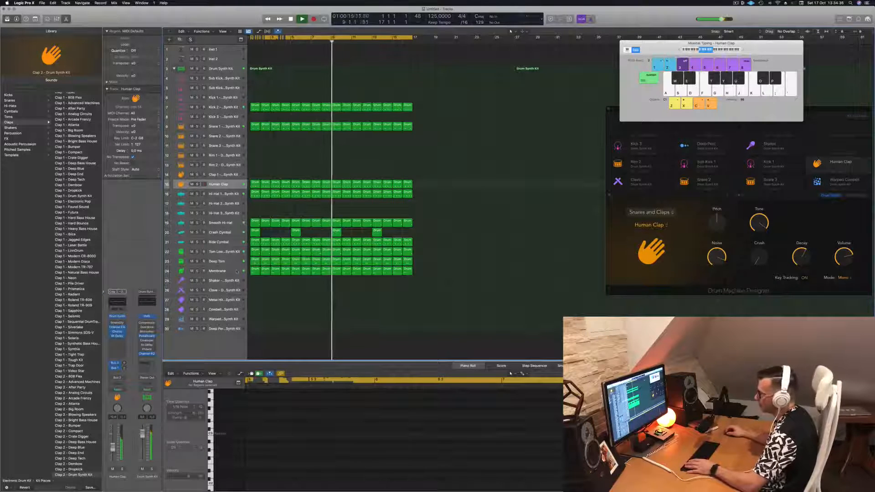
pyautogui.click(220, 271)
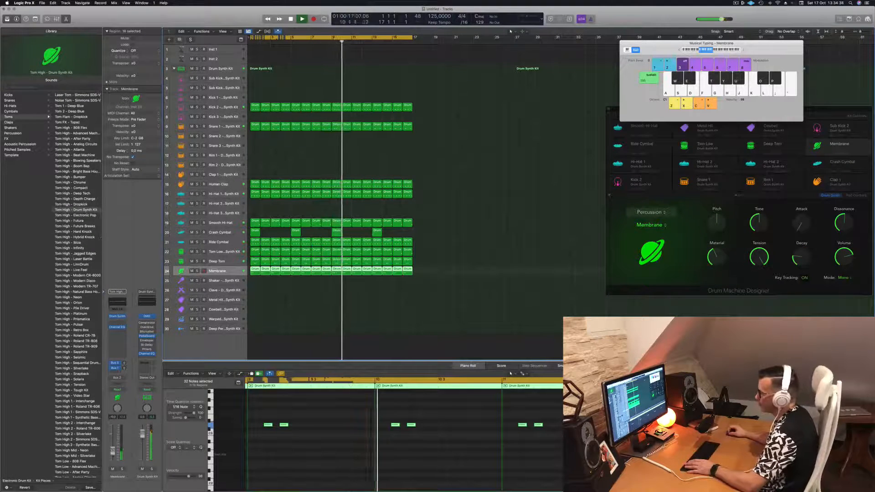
pyautogui.click(257, 296)
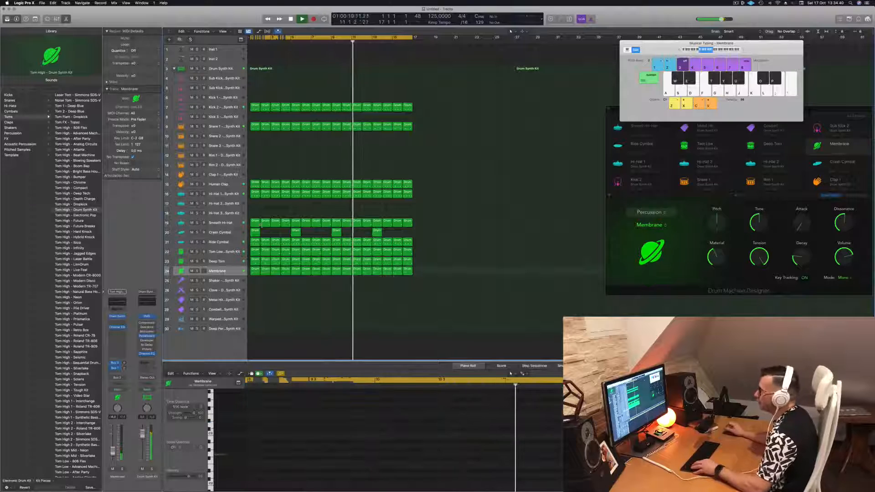
# Move the first Human Clap region to the Shaker track and copy its four notes half a beat later to make eight
pyautogui.click(256, 183)
pyautogui.moveTo(255, 183); pyautogui.dragTo(255, 282)
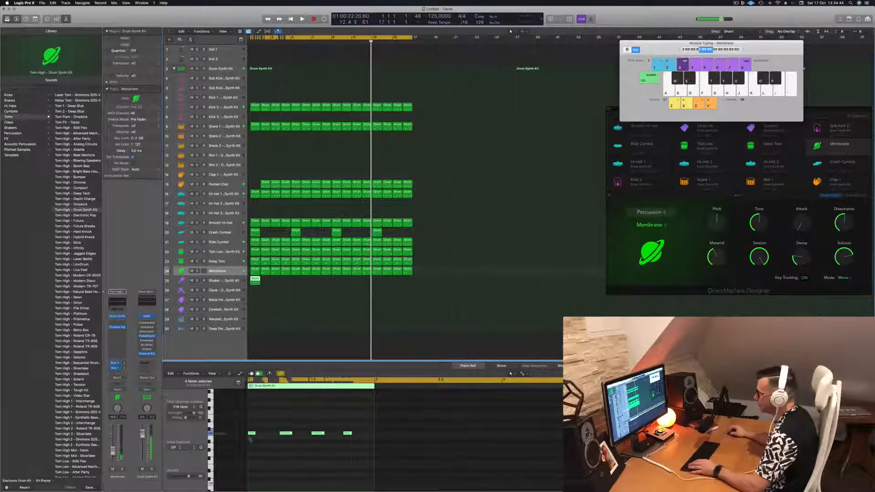
pyautogui.moveTo(252, 430); pyautogui.dragTo(412, 465)
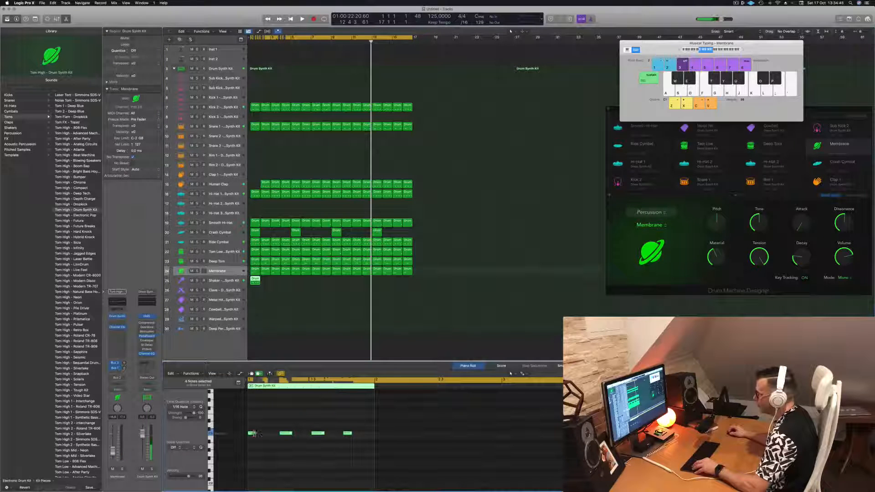
pyautogui.moveTo(254, 433); pyautogui.dragTo(273, 441)
pyautogui.press('space')
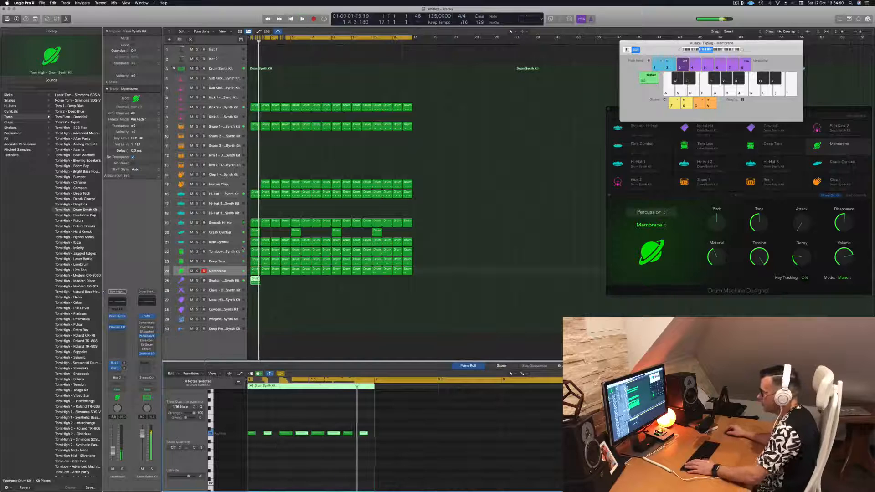
# Select the Shaker track, repeat its one-bar region through bar 16 and play the beat from the start
pyautogui.click(214, 280)
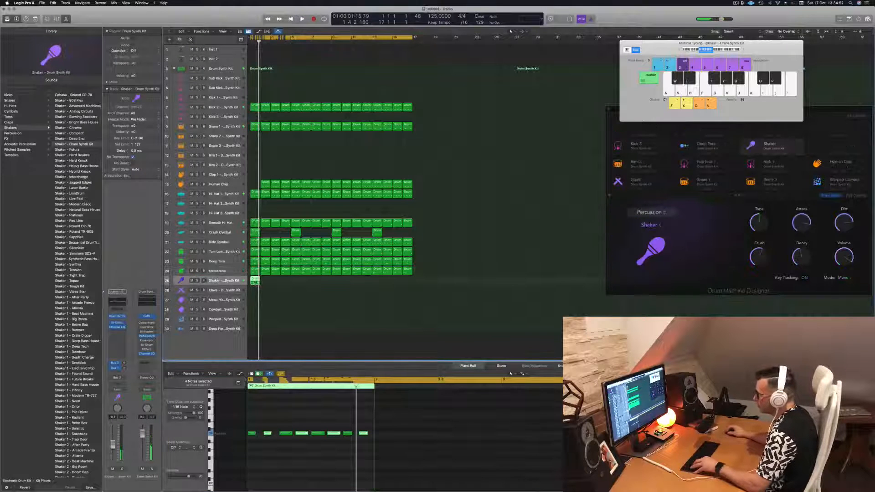
pyautogui.moveTo(256, 282); pyautogui.dragTo(337, 283)
pyautogui.press('Return')
pyautogui.press('space')
pyautogui.click(233, 284)
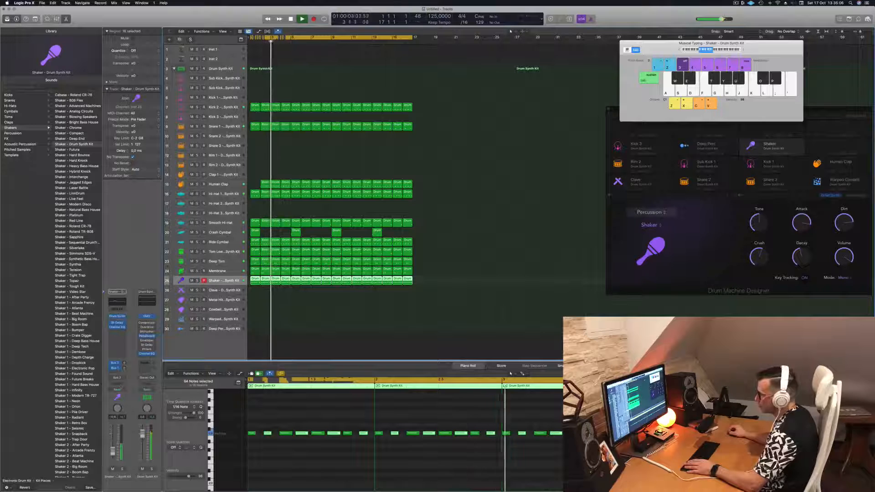
# Open the Shaker's Drum Synth and lower its Decay to about the minimum while the beat plays from the start
pyautogui.click(117, 317)
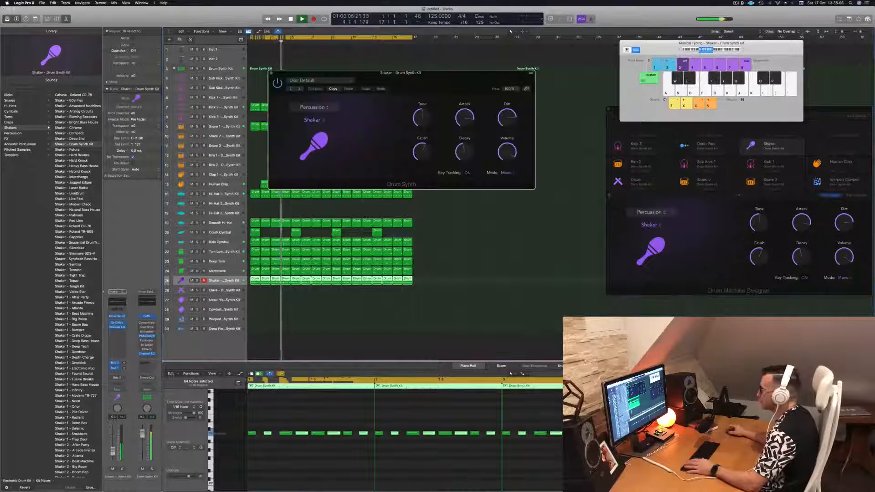
pyautogui.press('space')
pyautogui.moveTo(407, 77); pyautogui.dragTo(405, 85)
pyautogui.press('Return')
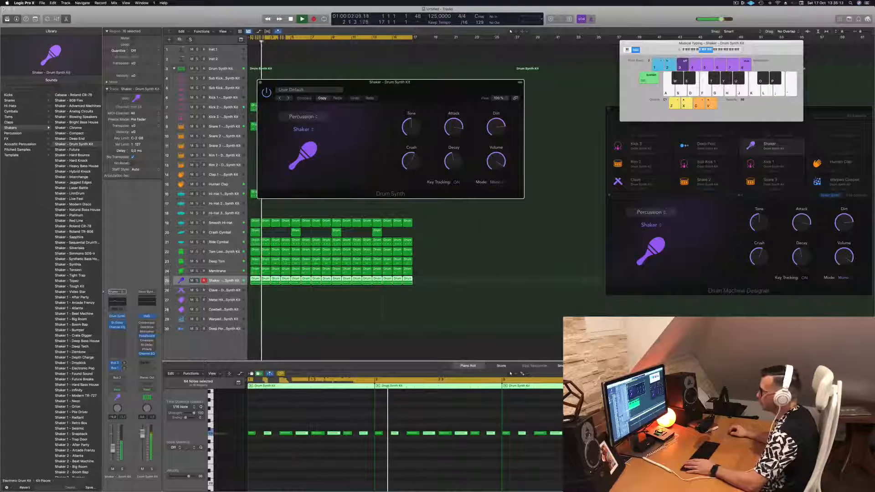
pyautogui.press('Return')
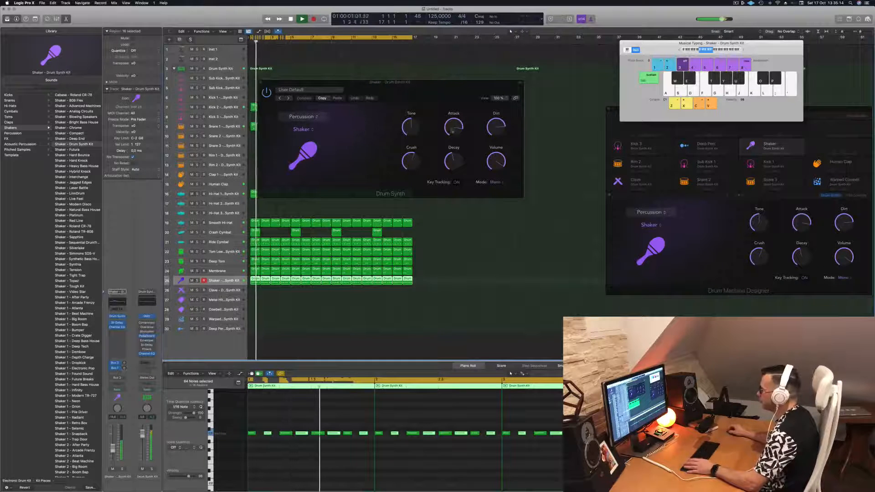
pyautogui.moveTo(452, 163); pyautogui.dragTo(453, 186)
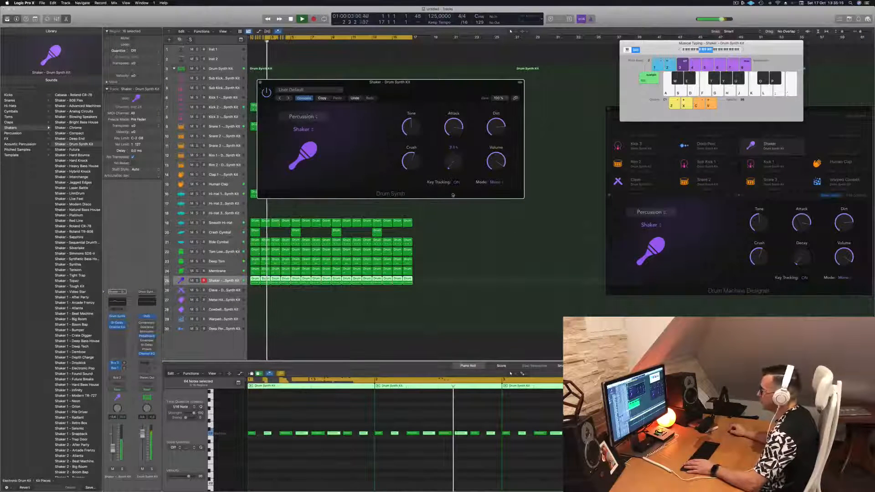
pyautogui.press('Return')
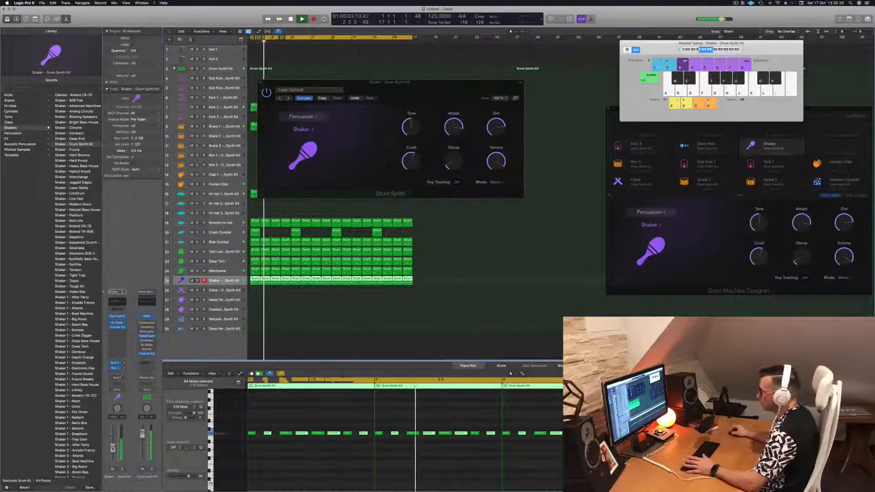
# Compare the beat with the Shaker muted and unmuted, then close its synth window and deselect its regions
pyautogui.click(113, 469)
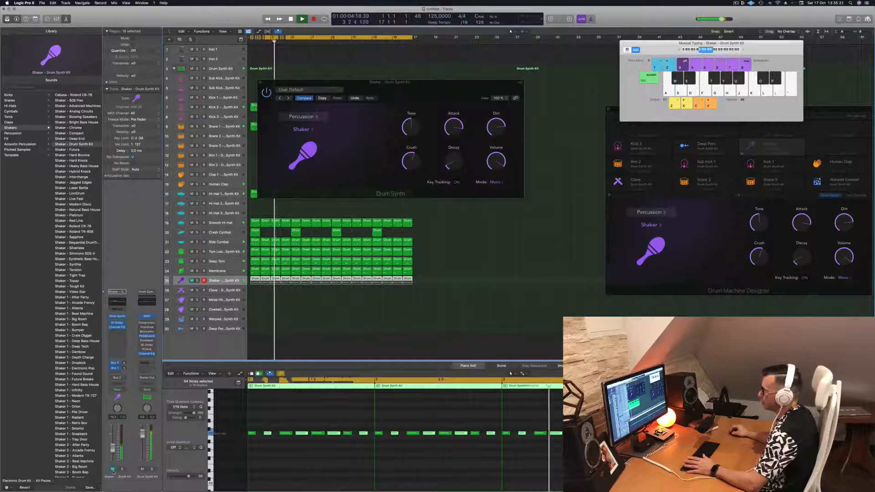
pyautogui.click(113, 469)
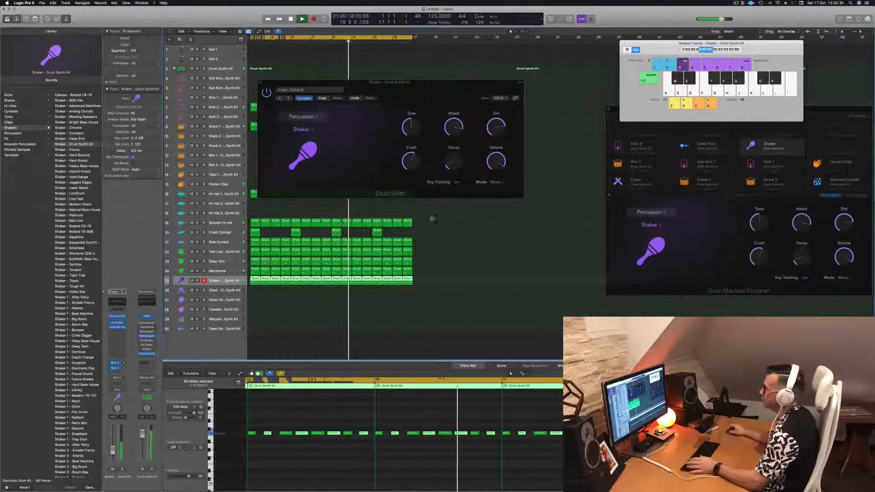
pyautogui.moveTo(445, 85); pyautogui.dragTo(476, 176)
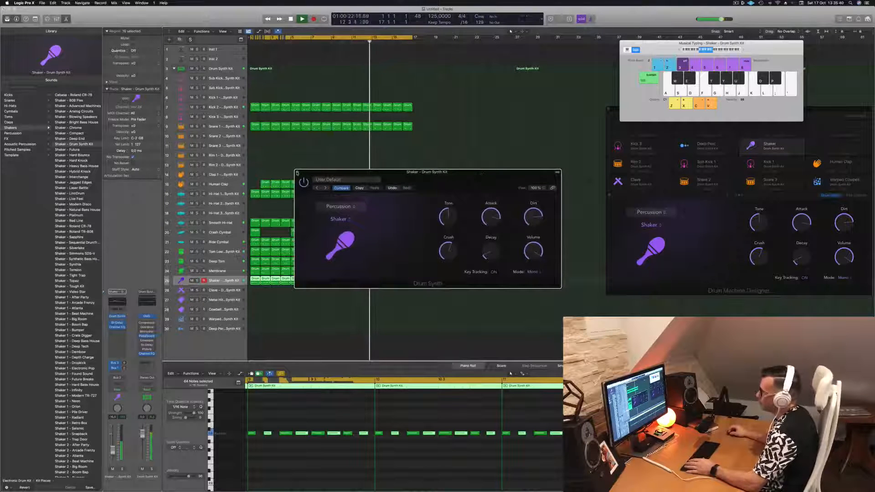
pyautogui.click(298, 173)
pyautogui.click(305, 165)
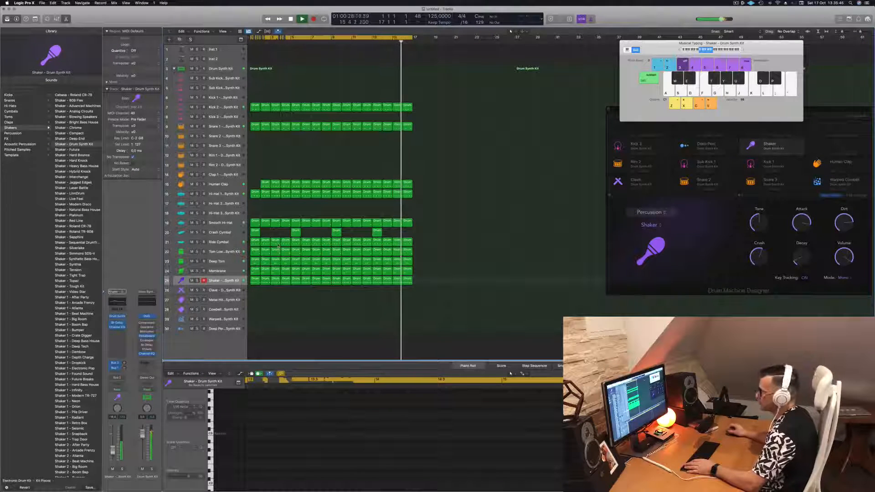
# Copy the first Crash Cymbal region to bar 2 of the Clave track and raise its note in pitch
pyautogui.click(254, 232)
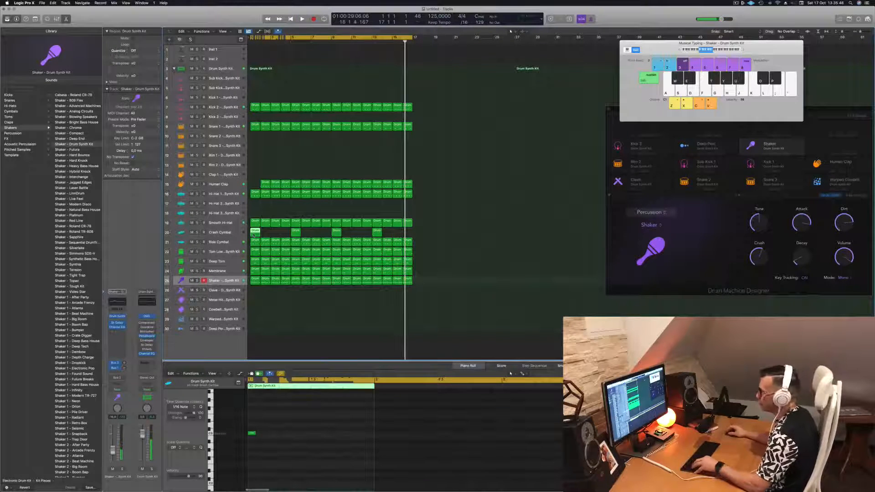
pyautogui.moveTo(253, 233); pyautogui.dragTo(265, 291)
pyautogui.press('space')
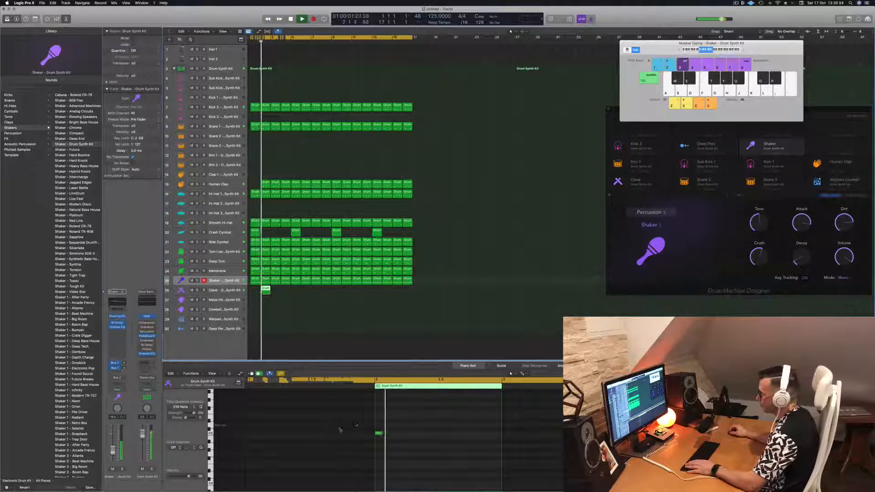
pyautogui.click(379, 433)
pyautogui.press('space')
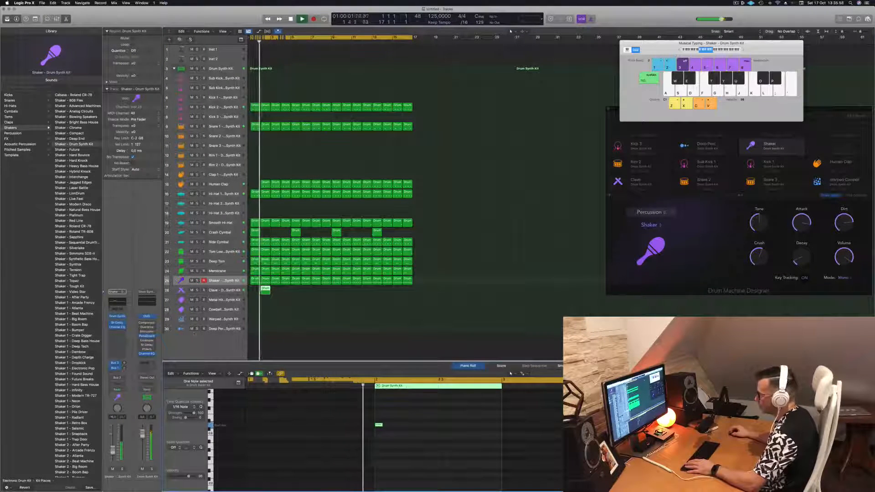
# Select the Clave track, copy its region to every second bar through bar 16 and leave the regions deselected
pyautogui.click(226, 292)
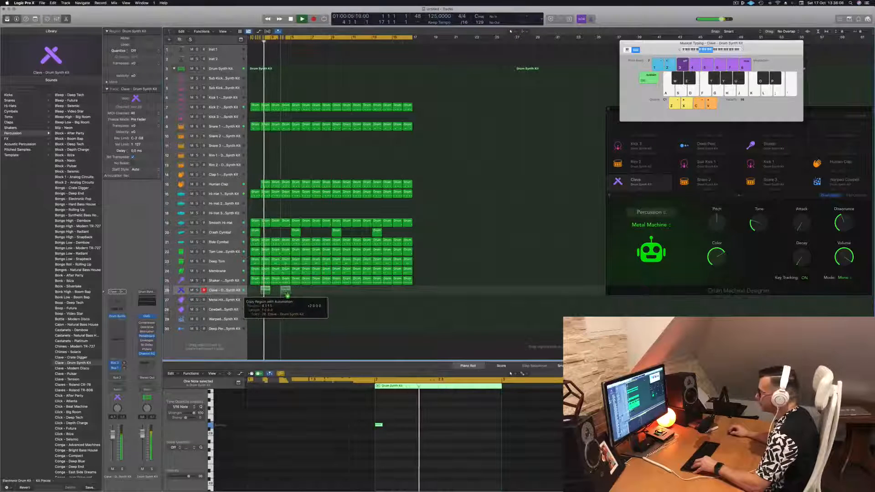
pyautogui.moveTo(287, 294); pyautogui.dragTo(288, 294)
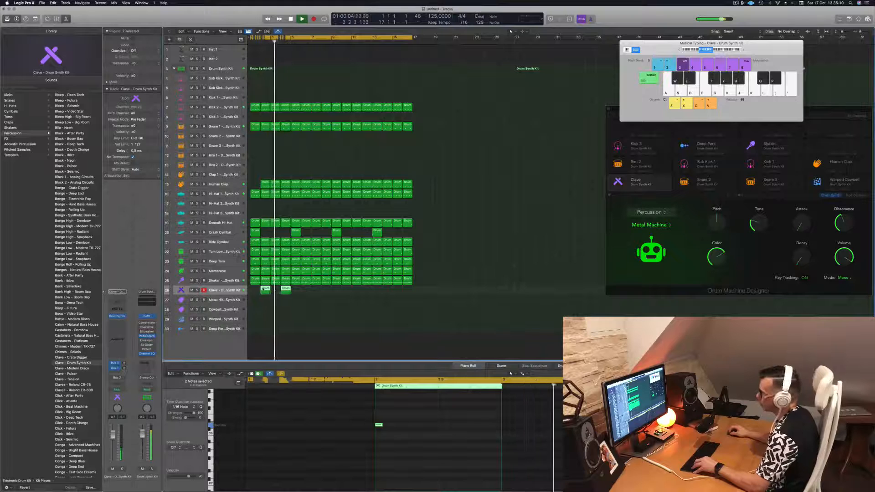
pyautogui.moveTo(265, 290); pyautogui.dragTo(343, 302)
pyautogui.press('super+Left')
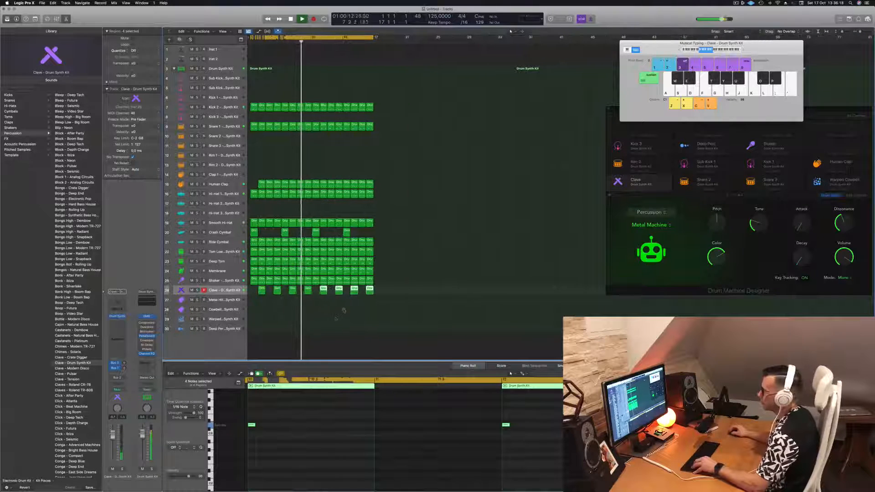
pyautogui.click(336, 318)
pyautogui.press('super+Up')
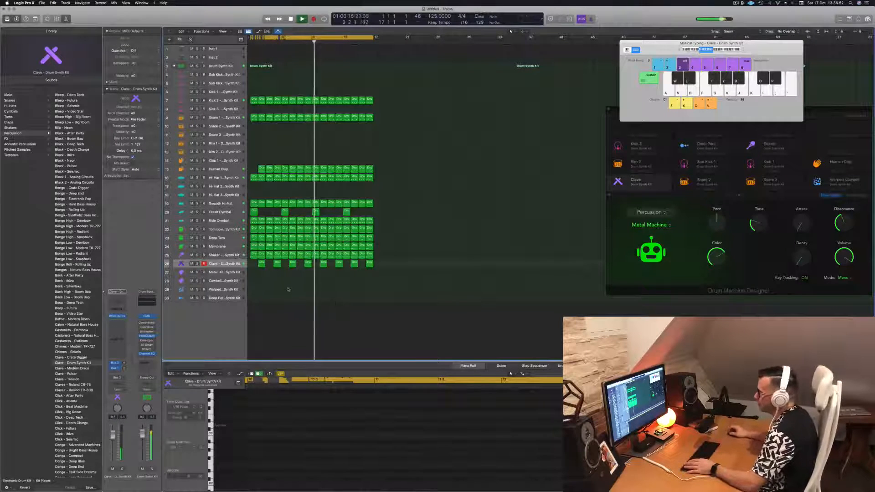
# Stop playback, audition the Cowbell track's sound, and listen to the beat from the start
pyautogui.press('space')
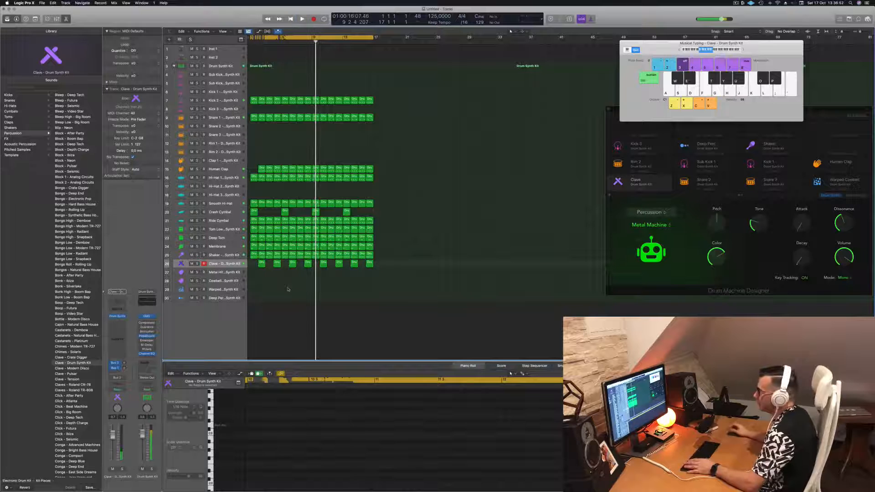
pyautogui.click(224, 281)
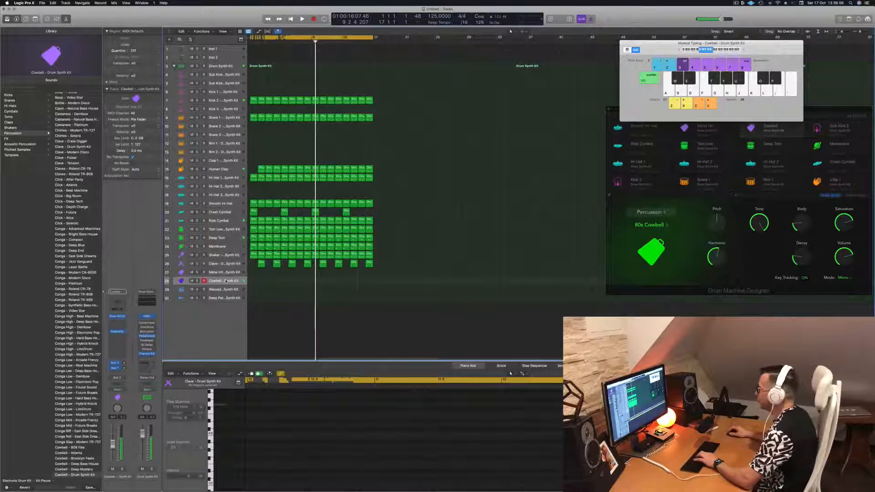
pyautogui.press('k')
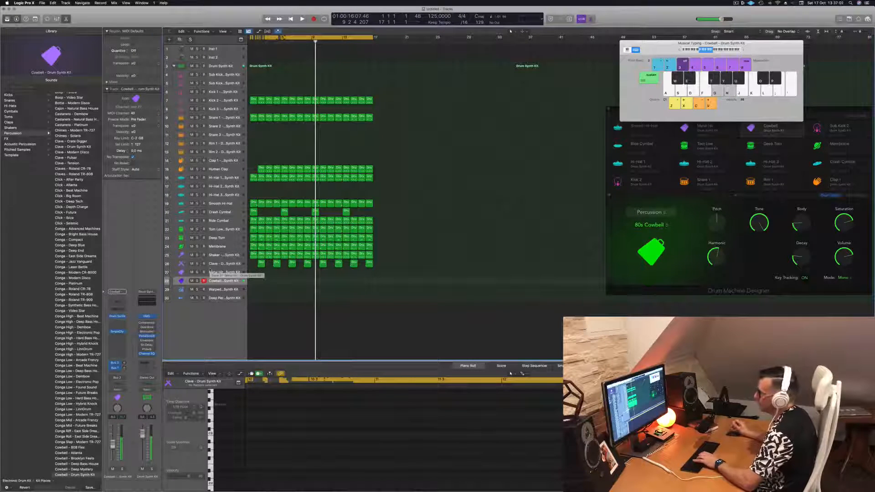
pyautogui.press('Return')
pyautogui.press('space')
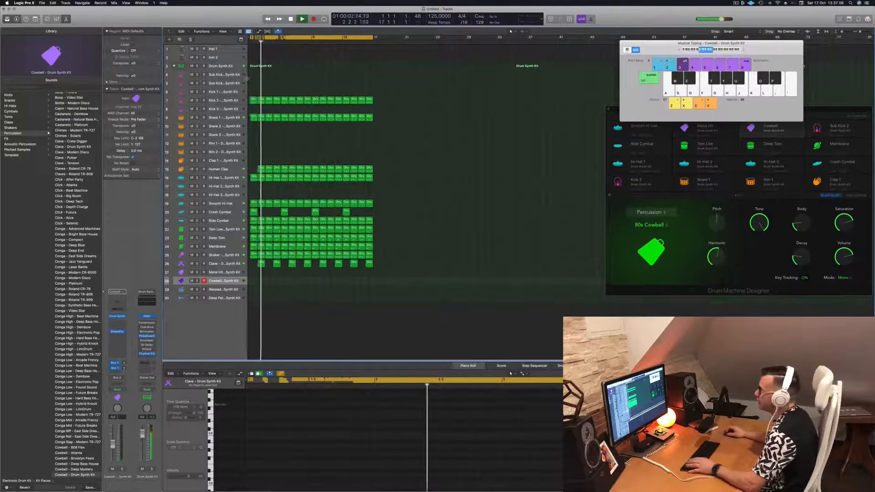
pyautogui.press('space')
# Select the Kick 2 track, play the beat from the start and leave all regions deselected
pyautogui.click(230, 100)
pyautogui.press('Return')
pyautogui.press('space')
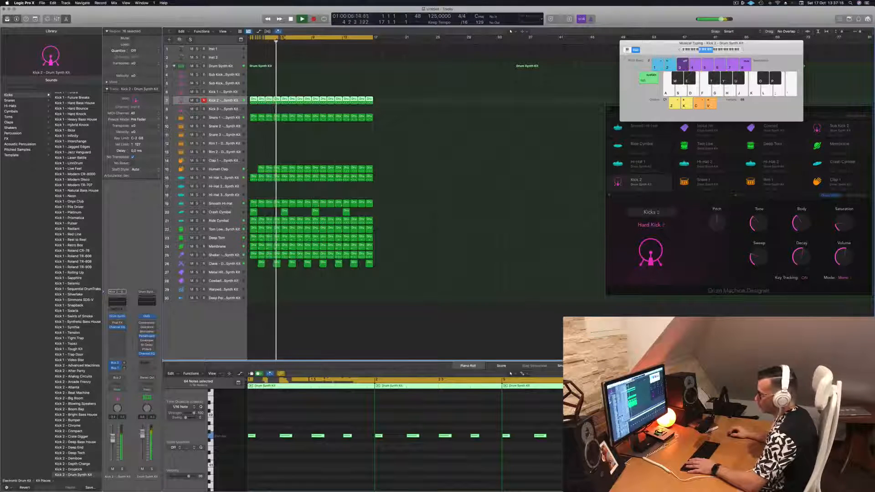
pyautogui.click(310, 351)
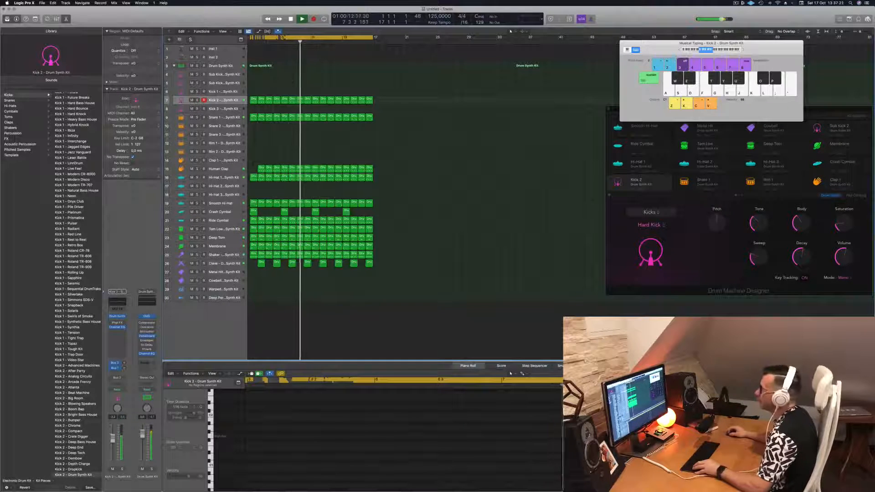
# Copy the Human Clap region from bar 2 to the empty bar 1 and briefly play the beat from the start
pyautogui.click(261, 168)
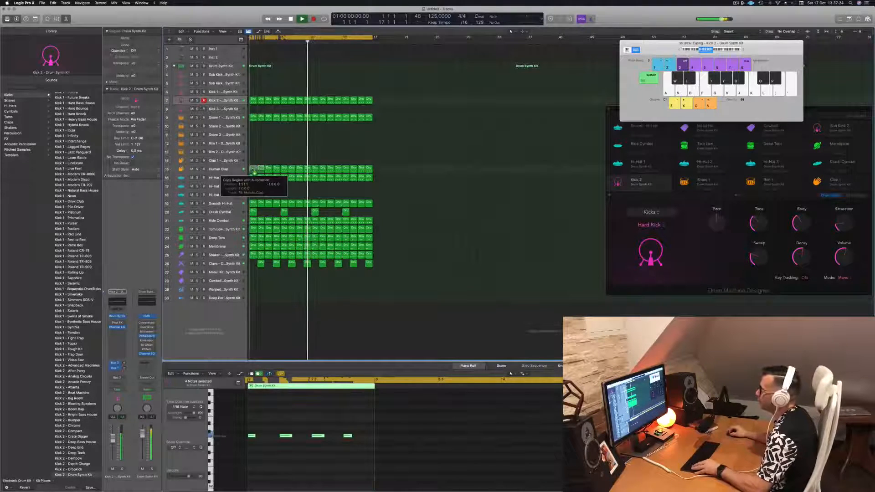
pyautogui.click(277, 151)
pyautogui.press('space')
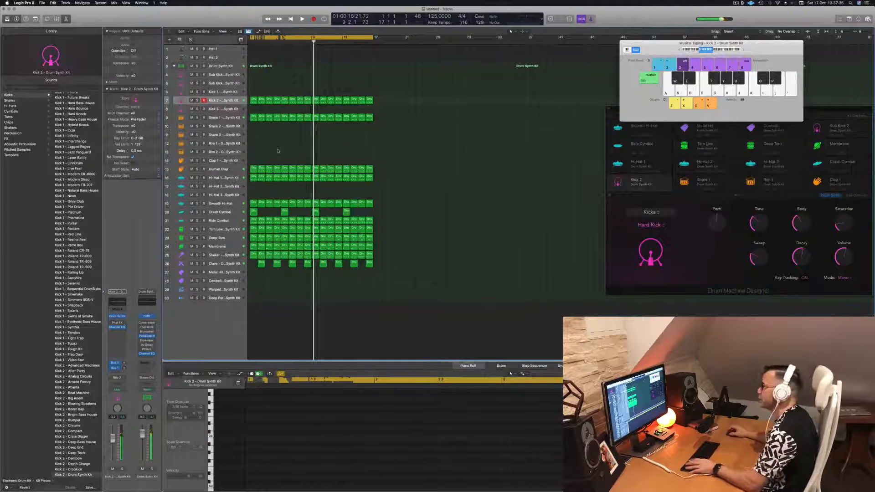
pyautogui.press('Return')
pyautogui.press('space')
pyautogui.press('space')
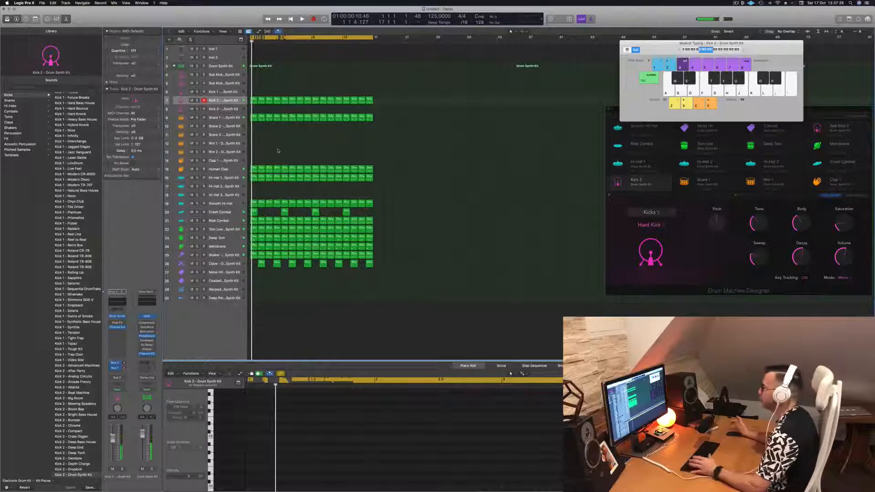